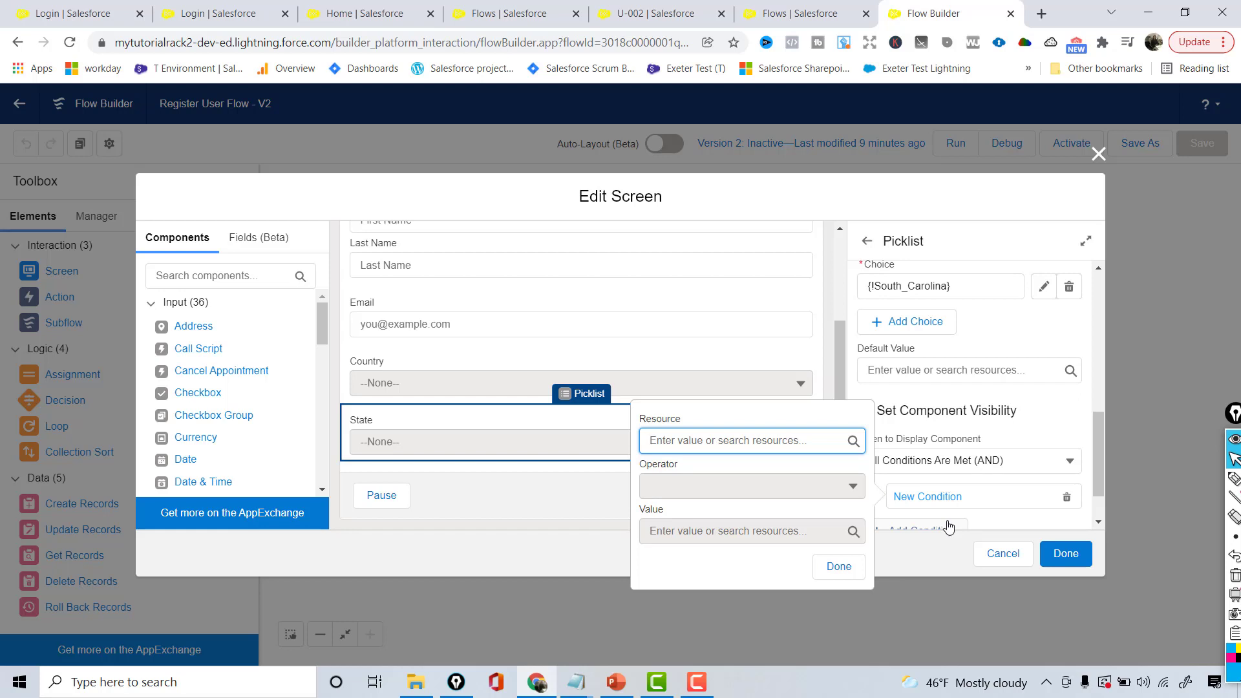
Set the State picklist's visibility condition to {!Country} Contains 'United States'
{"action": "left_click", "coordinate": [785, 451]}
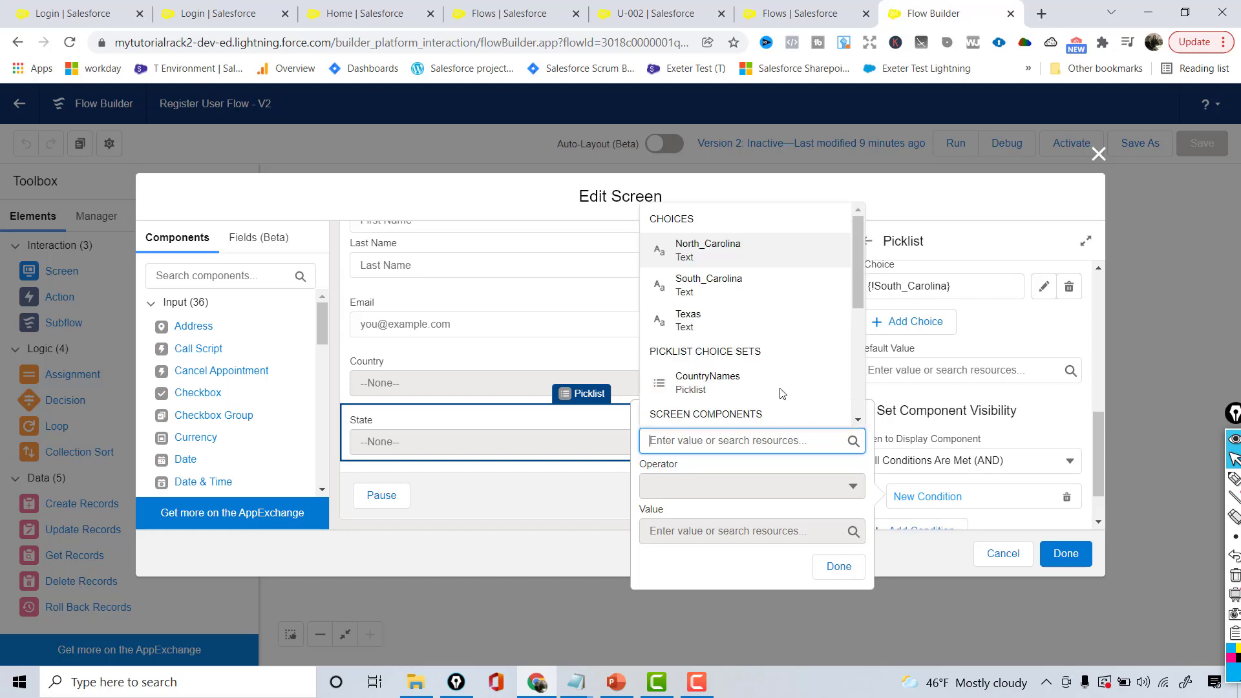
{"action": "type", "text": "Count"}
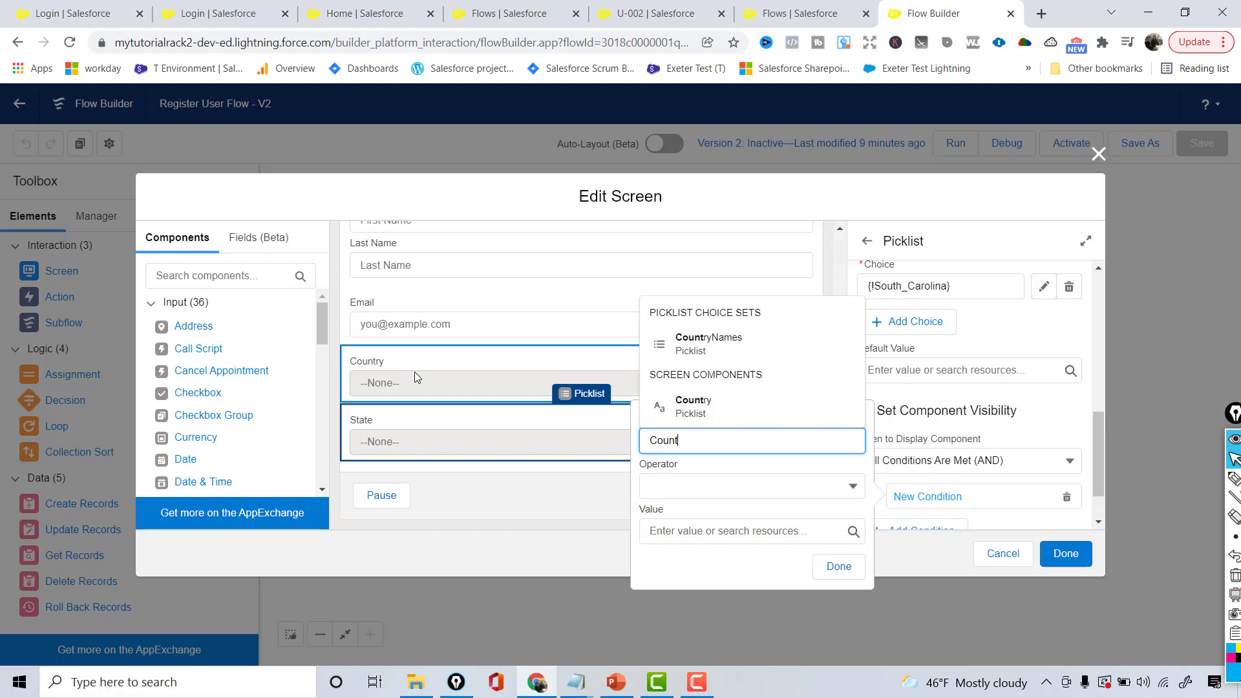
{"action": "left_click", "coordinate": [711, 411]}
{"action": "left_click", "coordinate": [689, 527]}
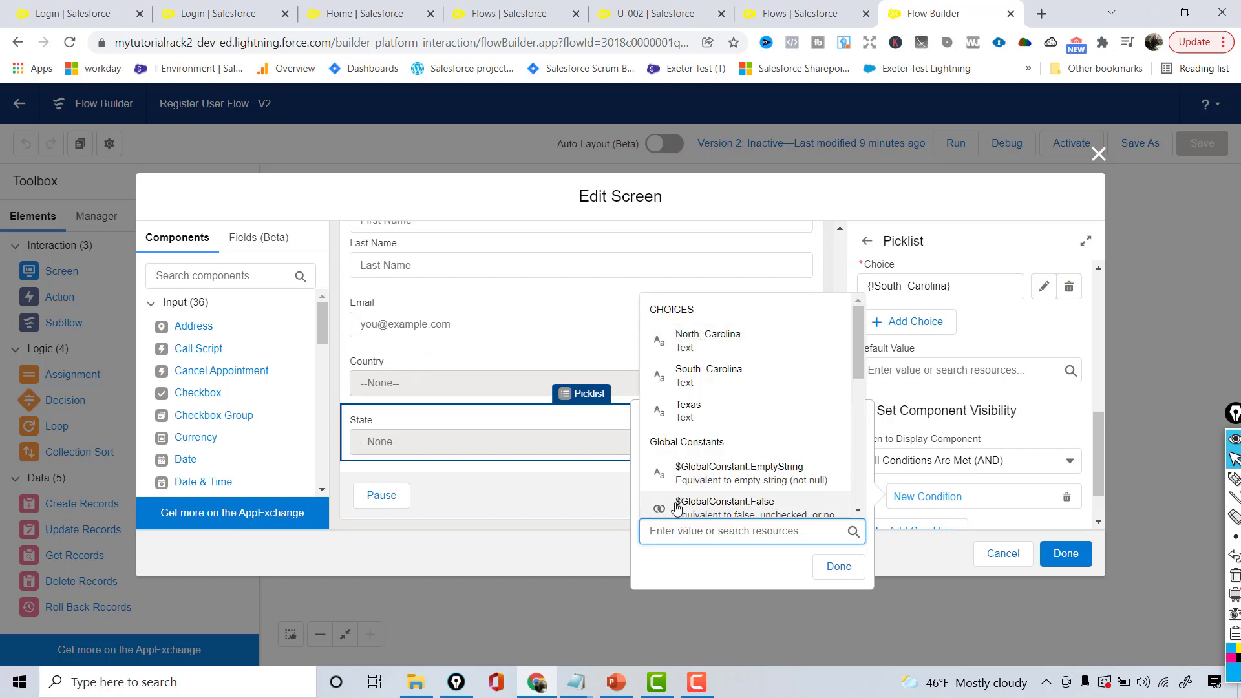
{"action": "left_click", "coordinate": [748, 573]}
{"action": "left_click", "coordinate": [689, 484]}
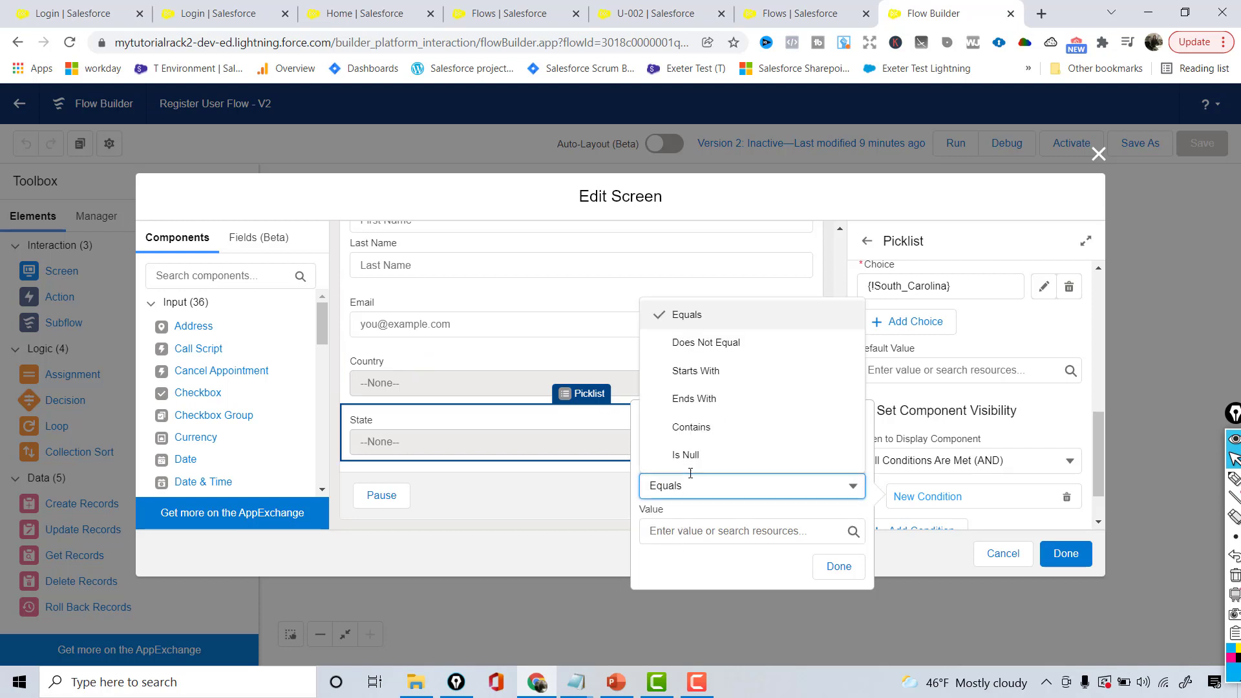
{"action": "left_click", "coordinate": [705, 430]}
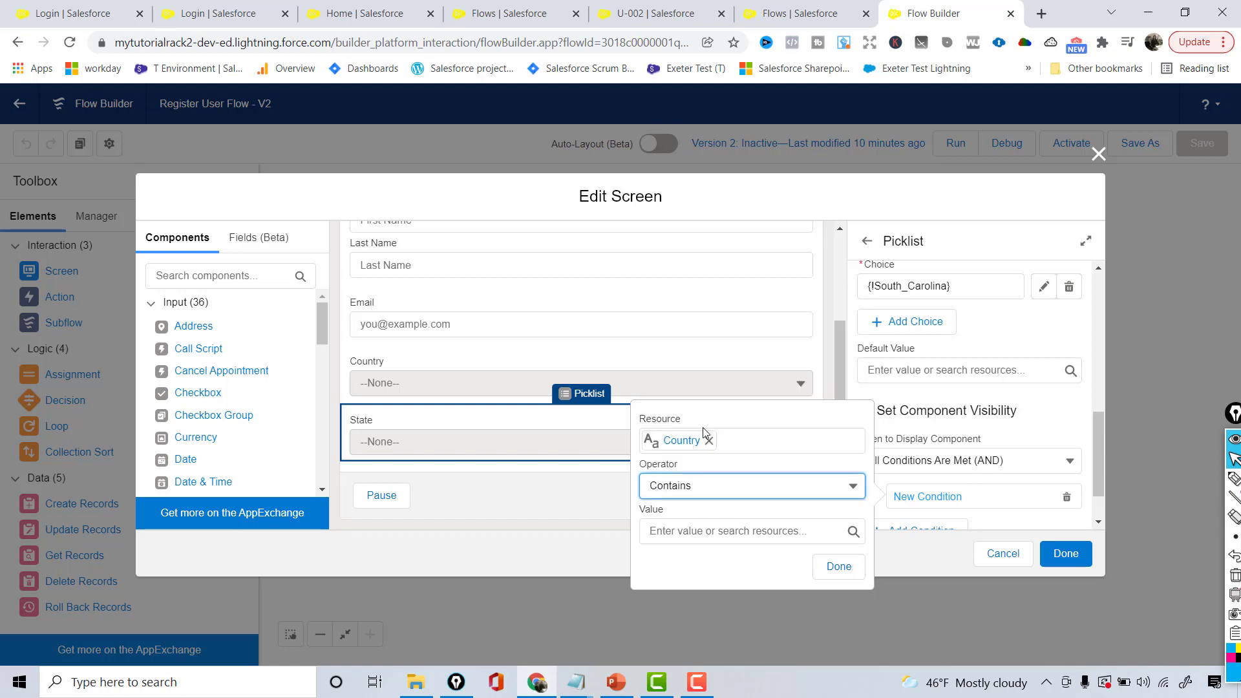
{"action": "left_click", "coordinate": [673, 532]}
{"action": "type", "text": "United States"}
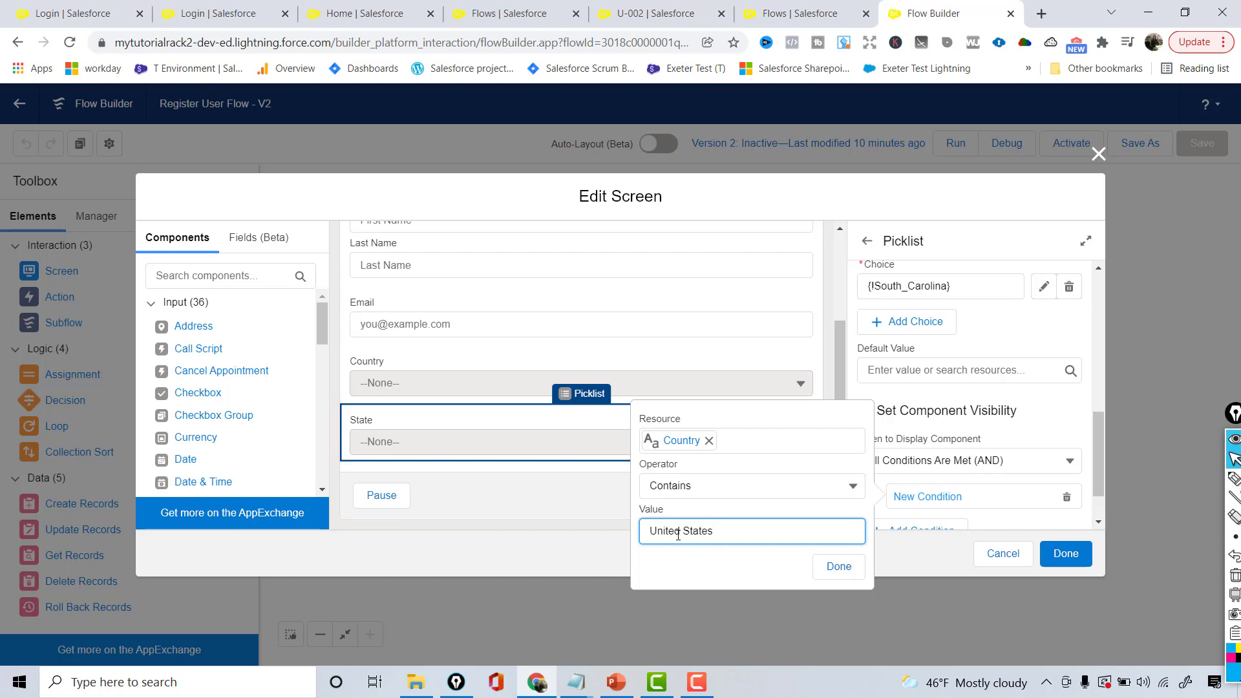
{"action": "left_click", "coordinate": [838, 567]}
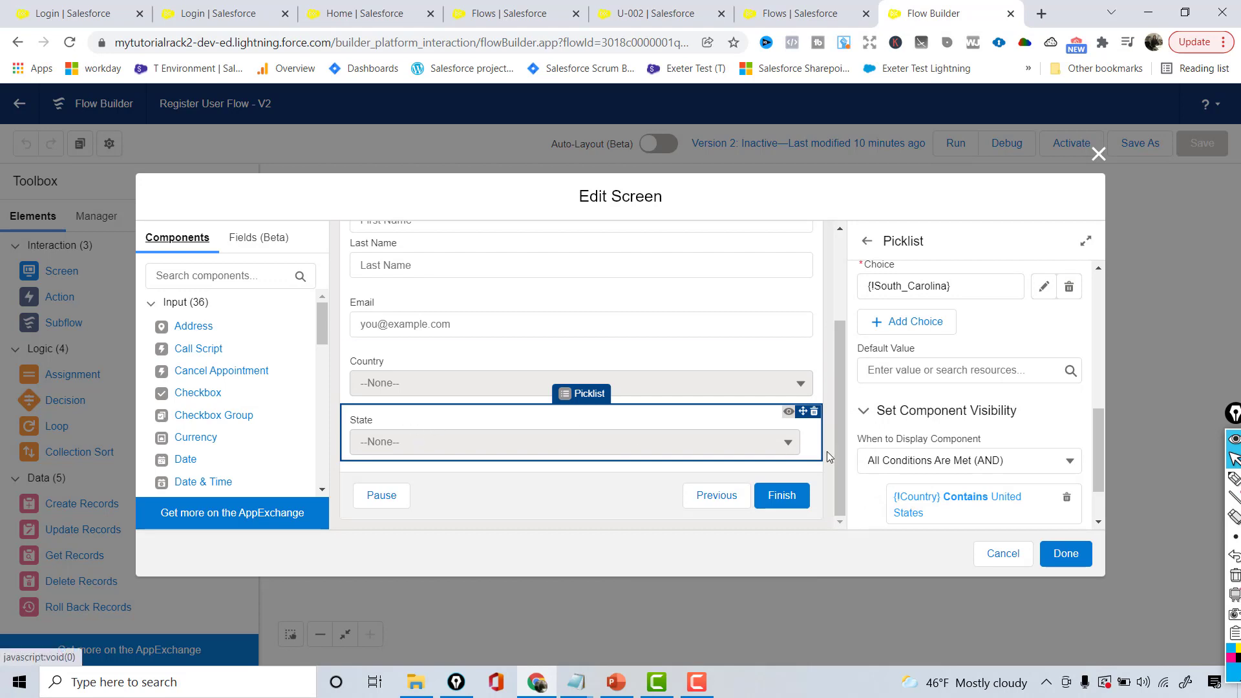
Reopen the Enter your Details screen and check the State picklist's Country condition
{"action": "left_click", "coordinate": [1078, 560]}
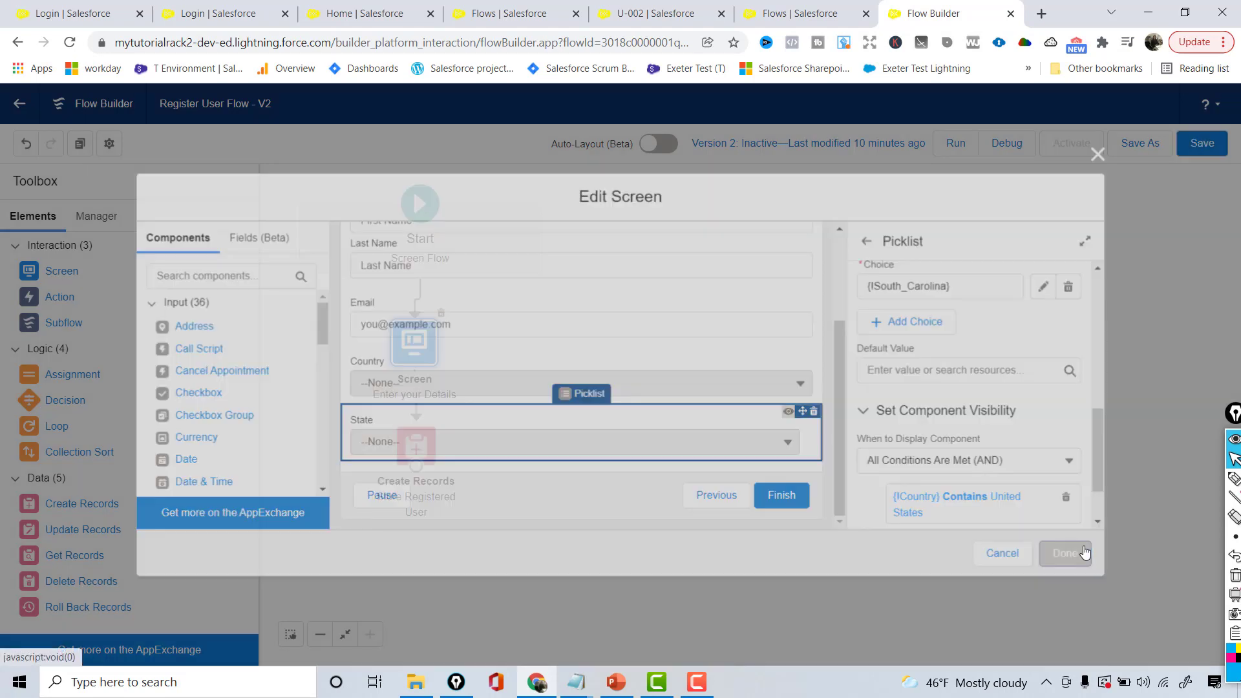
{"action": "double_click", "coordinate": [428, 349]}
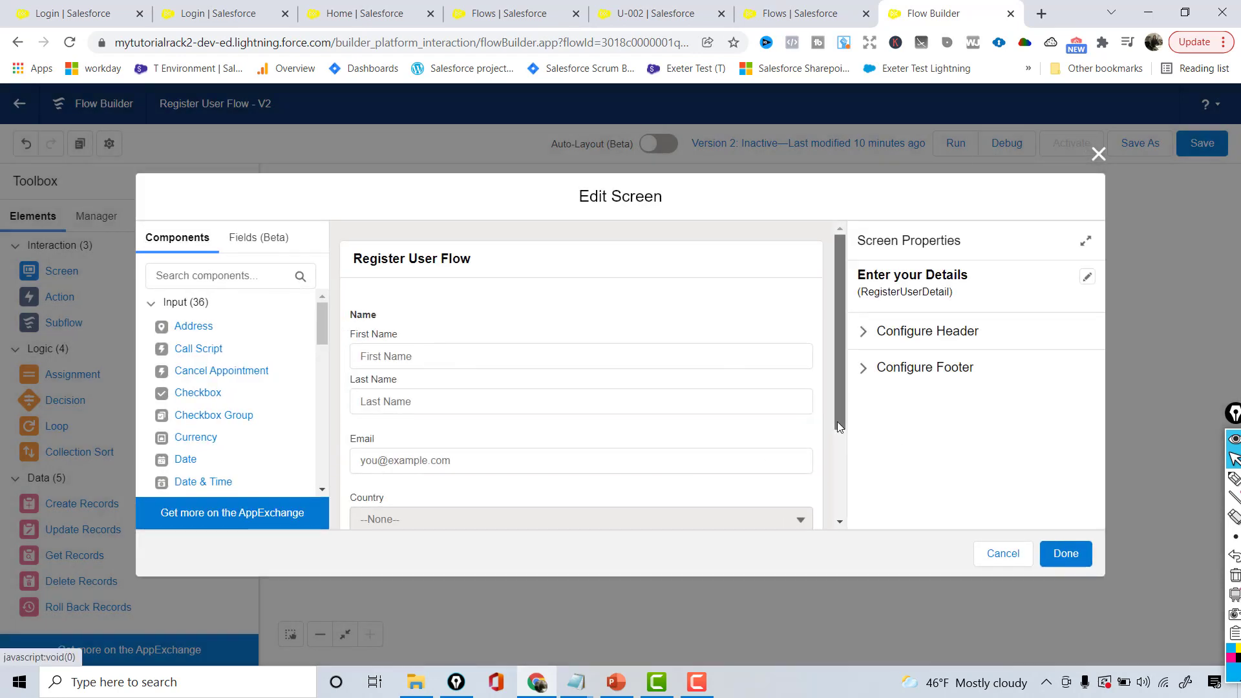
{"action": "scroll", "coordinate": [837, 421], "scroll_direction": "down", "scroll_amount": 2}
{"action": "left_click", "coordinate": [680, 440]}
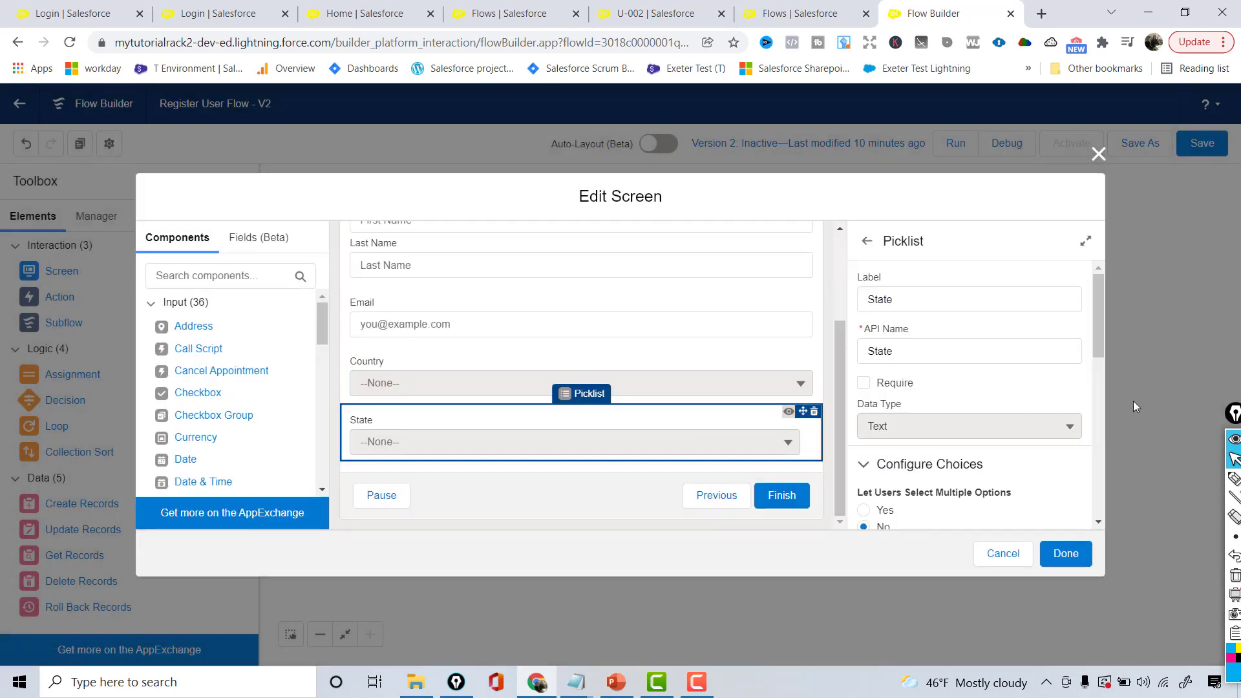
{"action": "left_click_drag", "start_coordinate": [1103, 337], "coordinate": [1104, 422]}
{"action": "scroll", "coordinate": [930, 470], "scroll_direction": "down", "scroll_amount": 3}
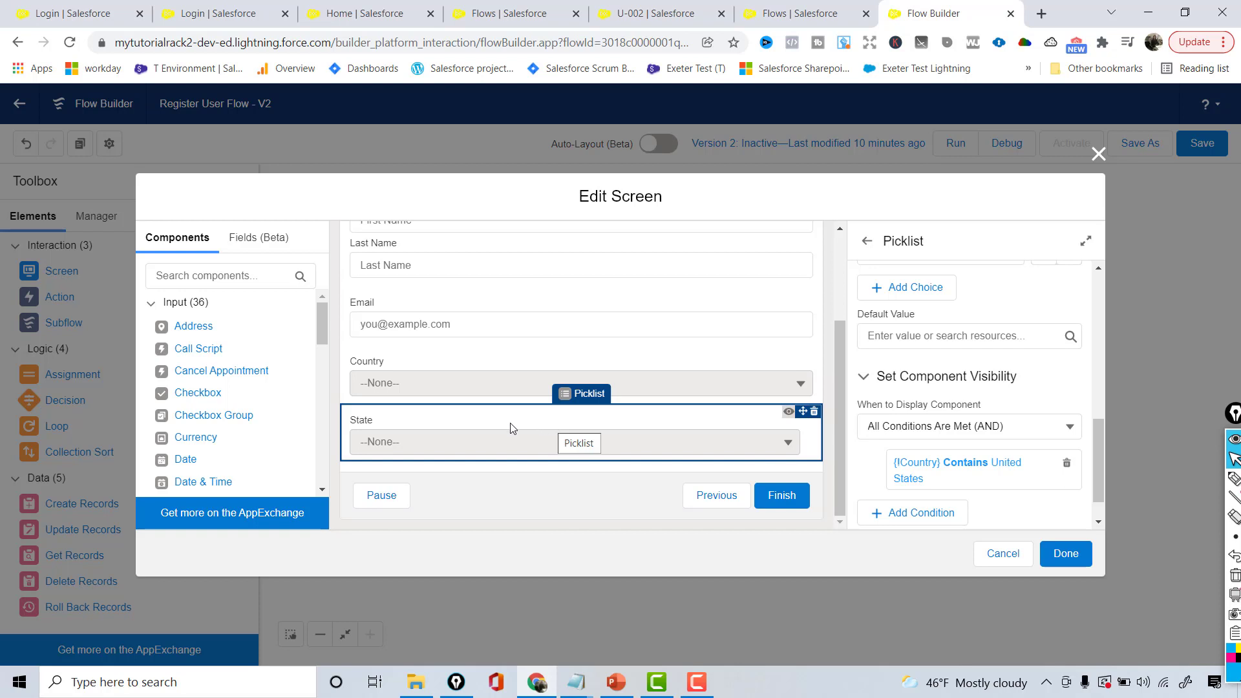
Return to the canvas, save the Register User Flow and start a test run
{"action": "left_click", "coordinate": [1066, 555]}
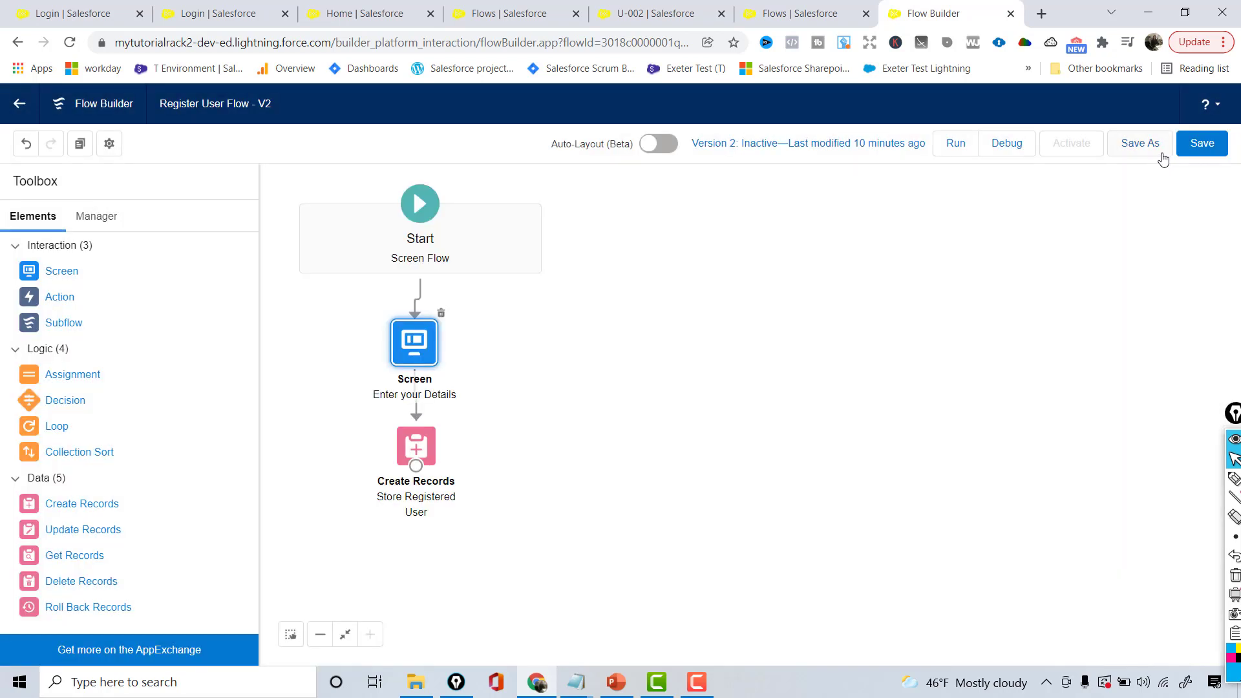
{"action": "left_click", "coordinate": [1200, 147]}
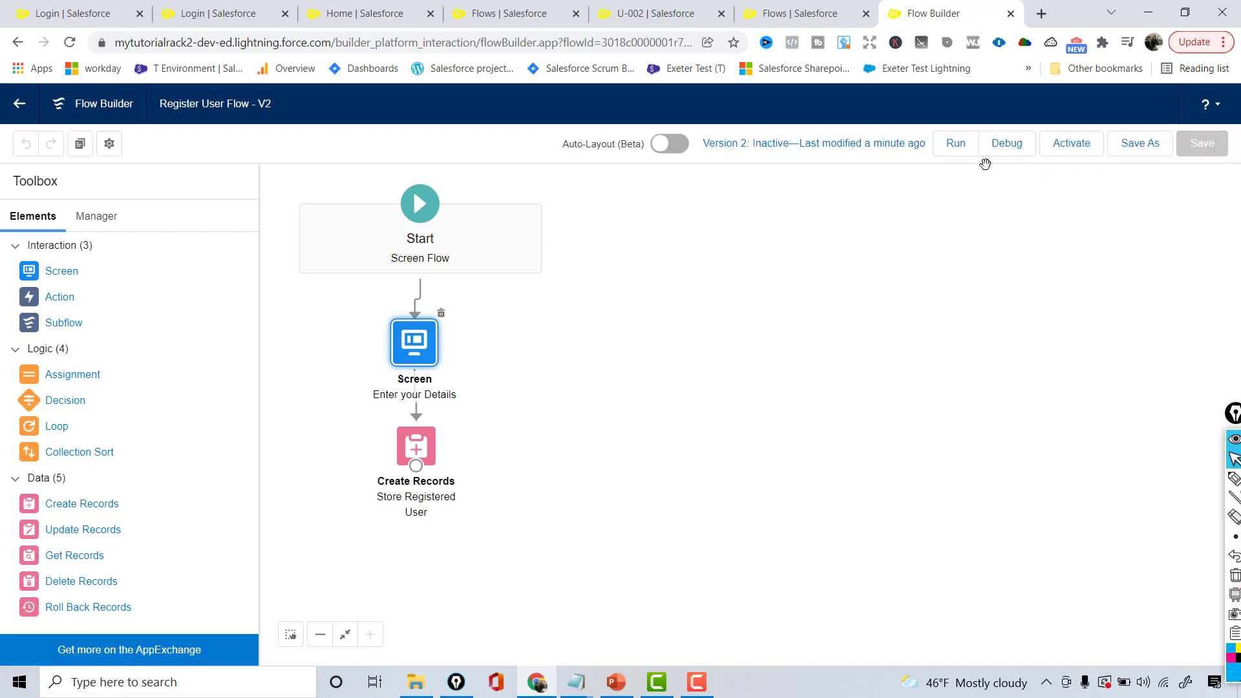
{"action": "left_click", "coordinate": [955, 143]}
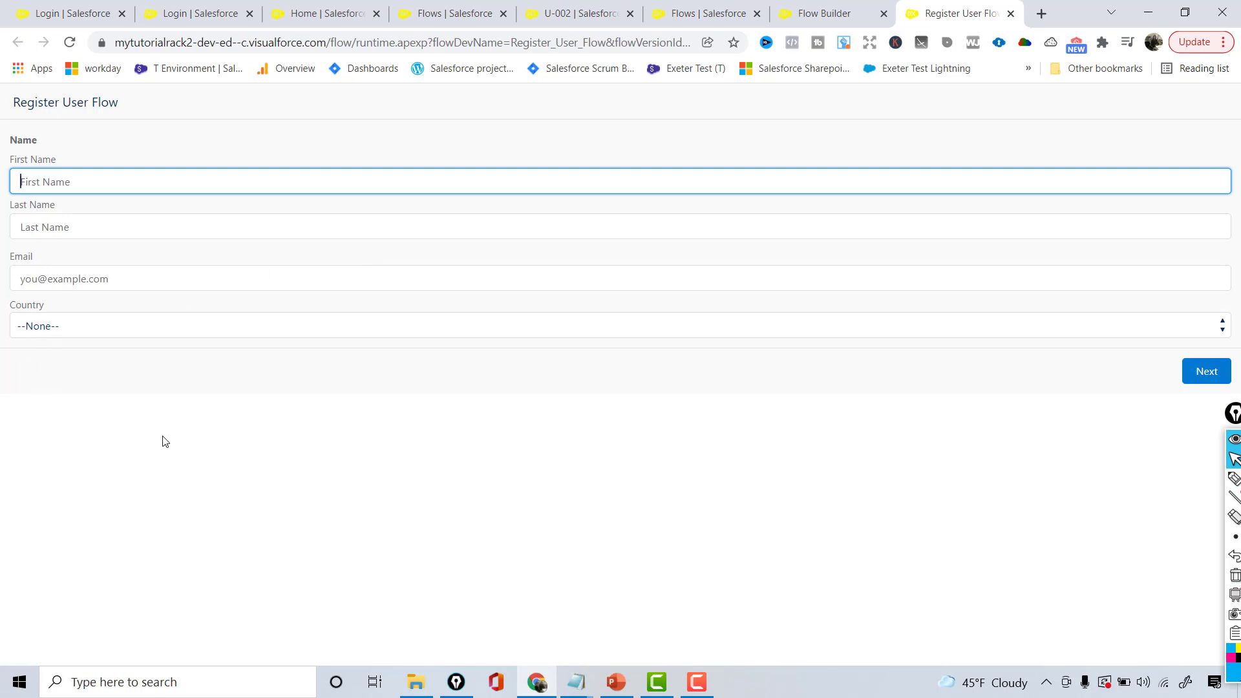
Enter the test user's first name, last name and e-mail address
{"action": "left_click", "coordinate": [132, 178]}
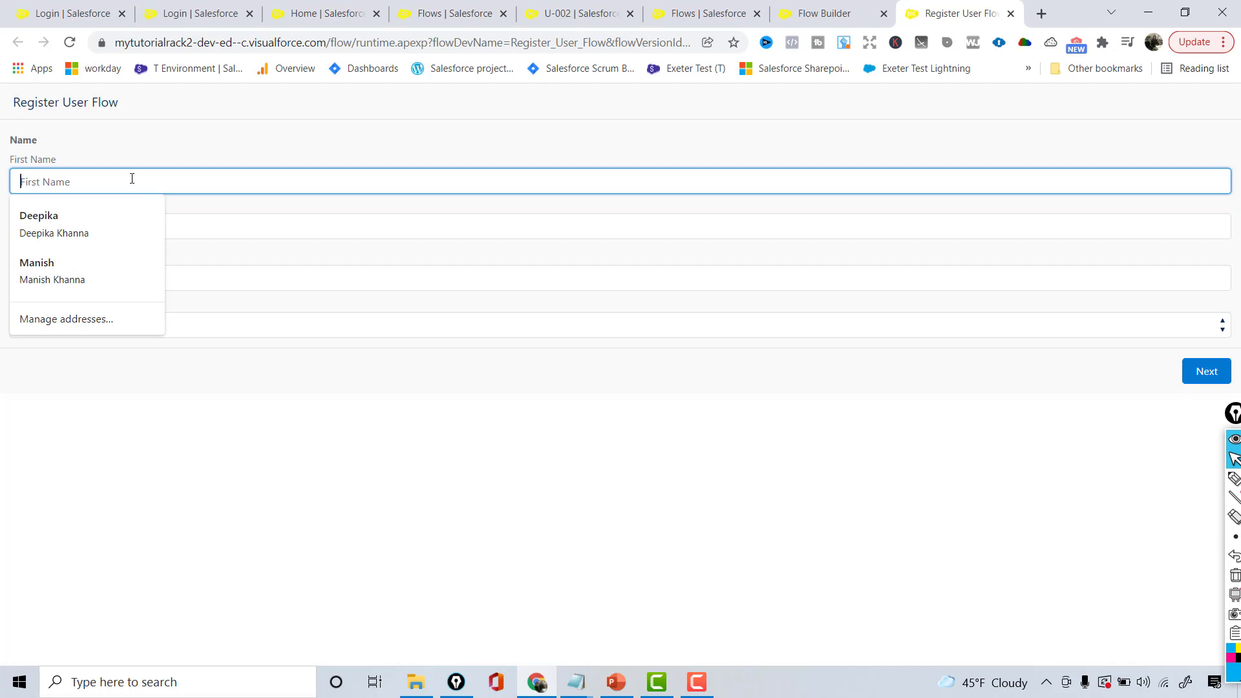
{"action": "key", "text": "Tab"}
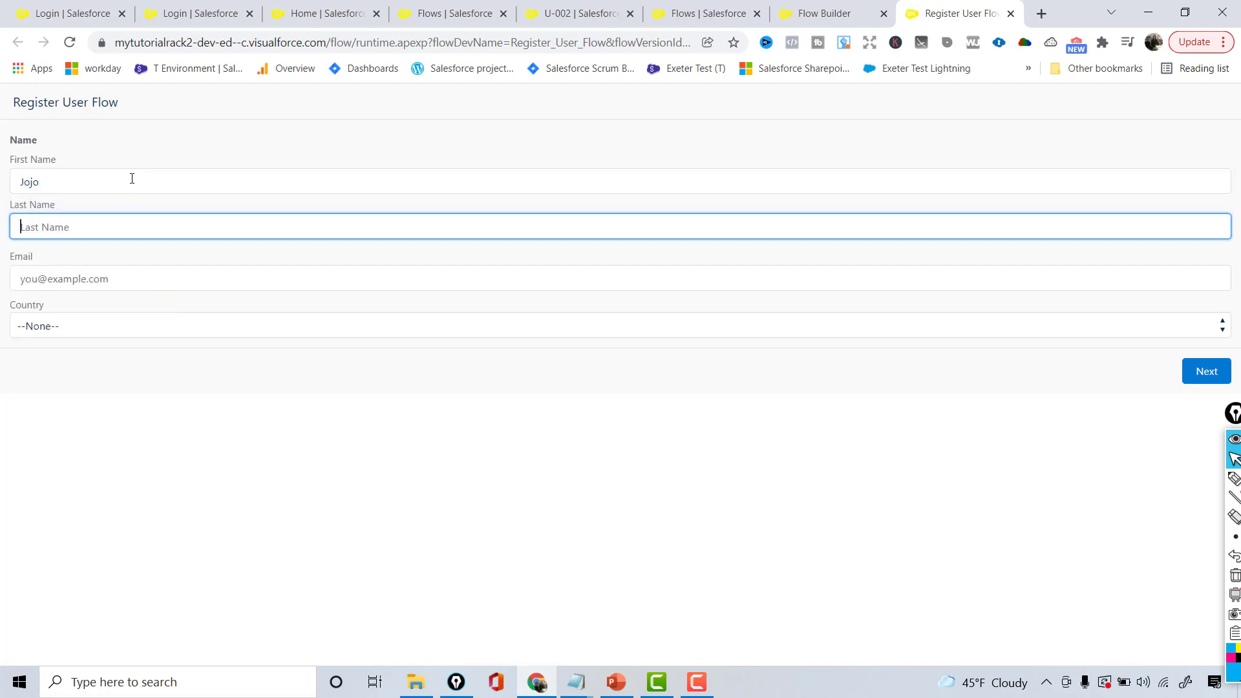
{"action": "key", "text": "Tab"}
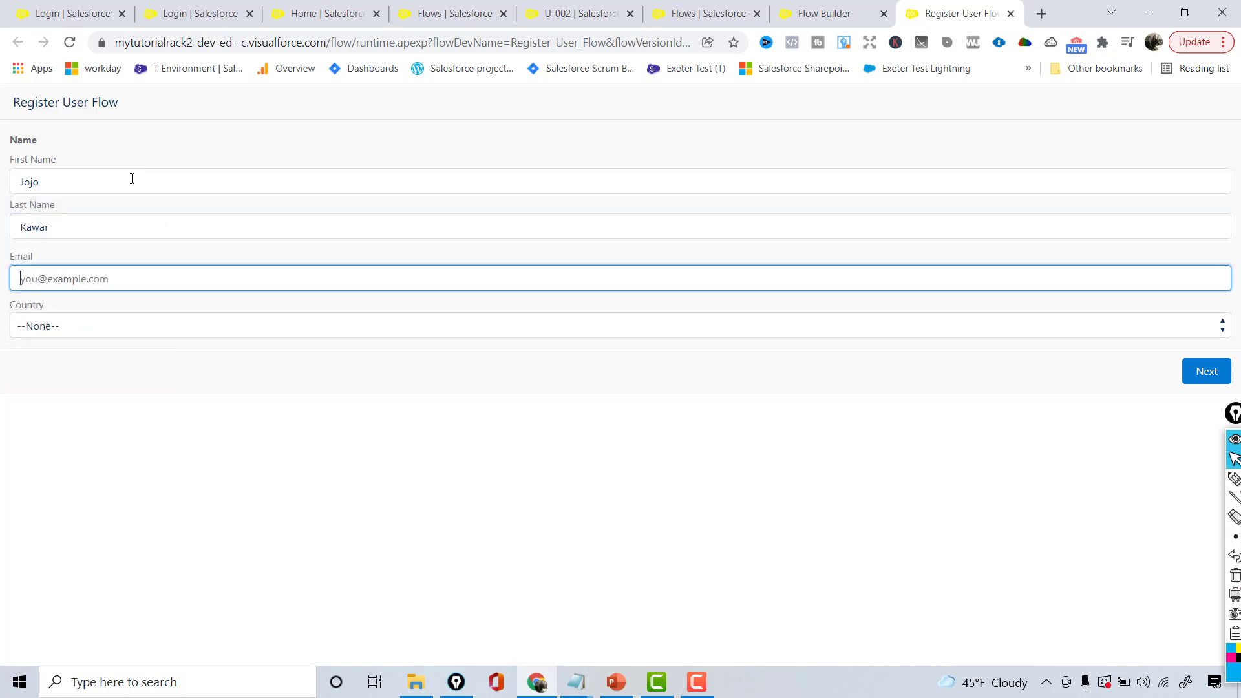
Choose Country United States of America and State North Carolina, then submit the registration
{"action": "left_click", "coordinate": [98, 325]}
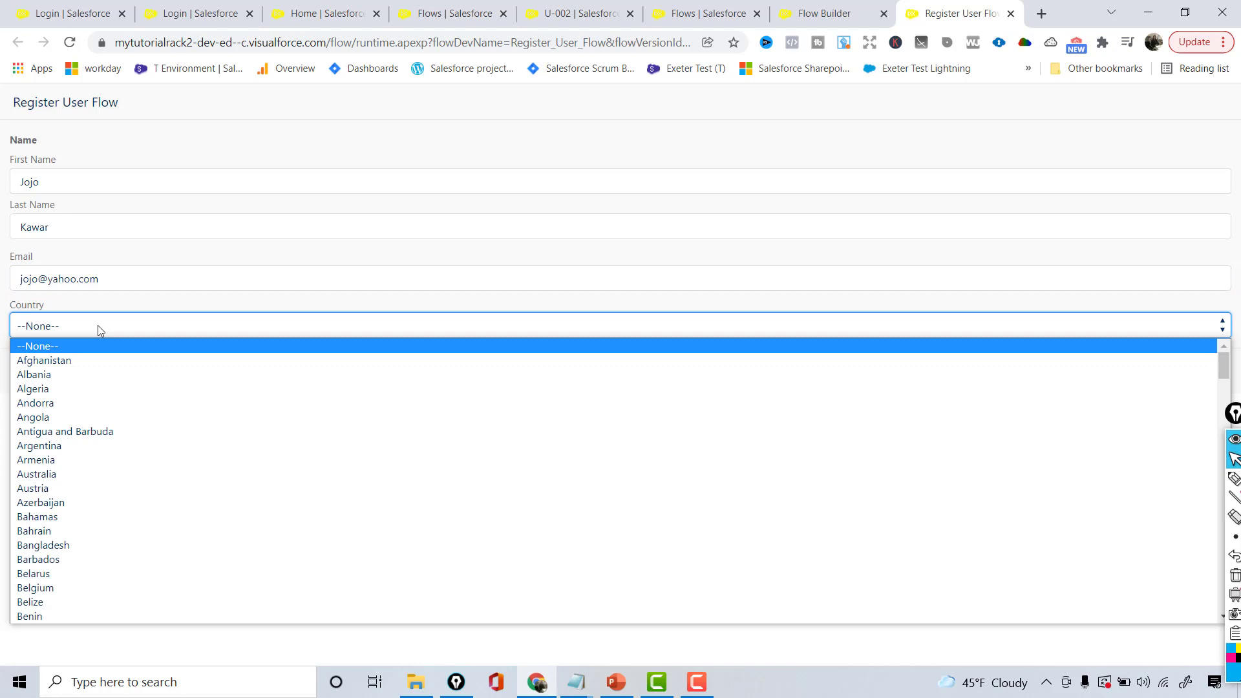
{"action": "type", "text": "un"}
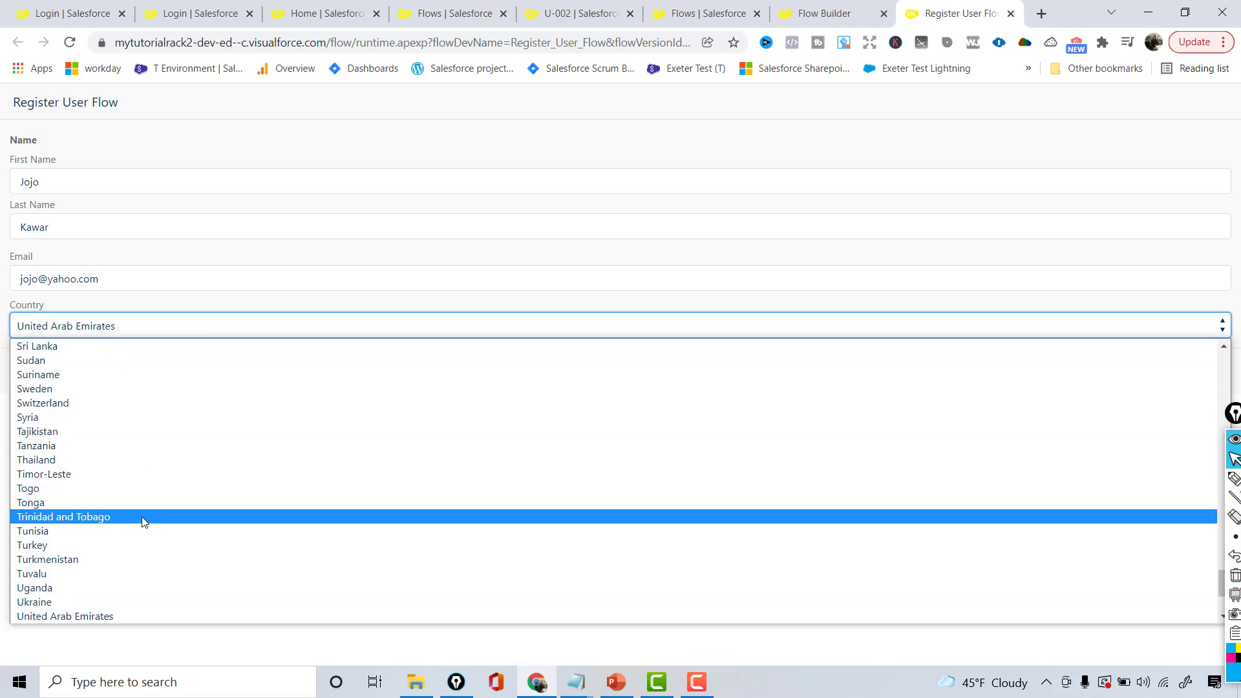
{"action": "type", "text": "ur"}
{"action": "left_click", "coordinate": [110, 602]}
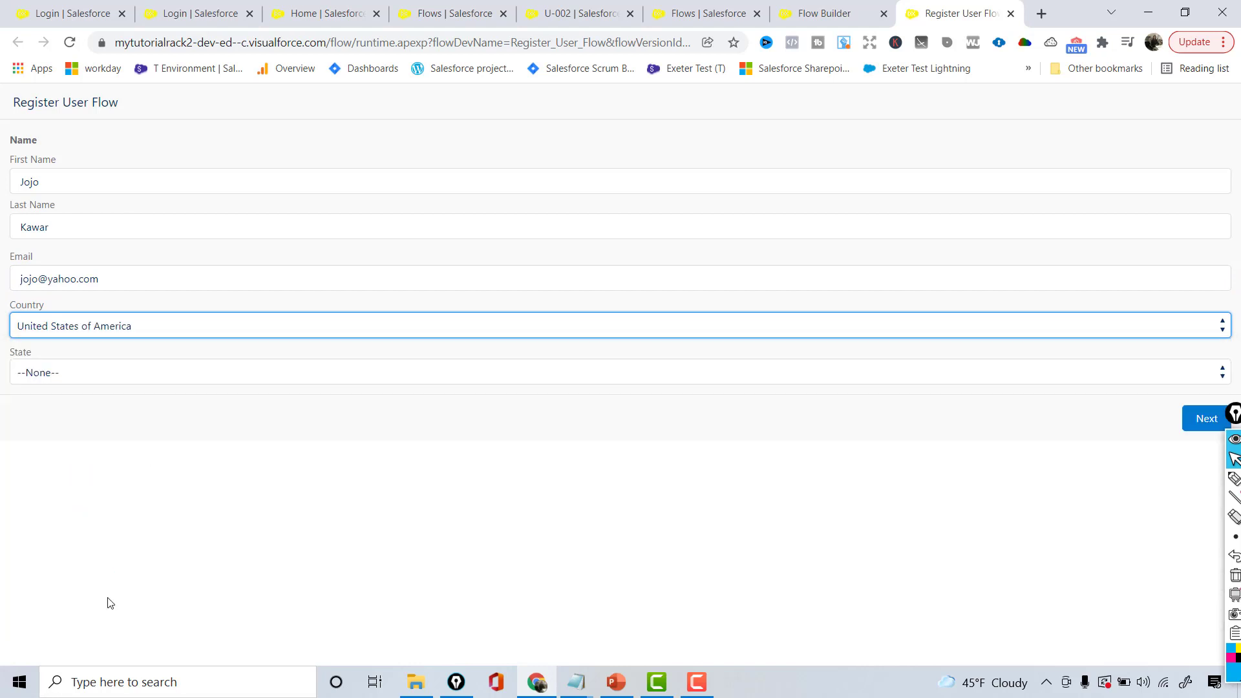
{"action": "left_click", "coordinate": [54, 379]}
{"action": "left_click", "coordinate": [60, 407]}
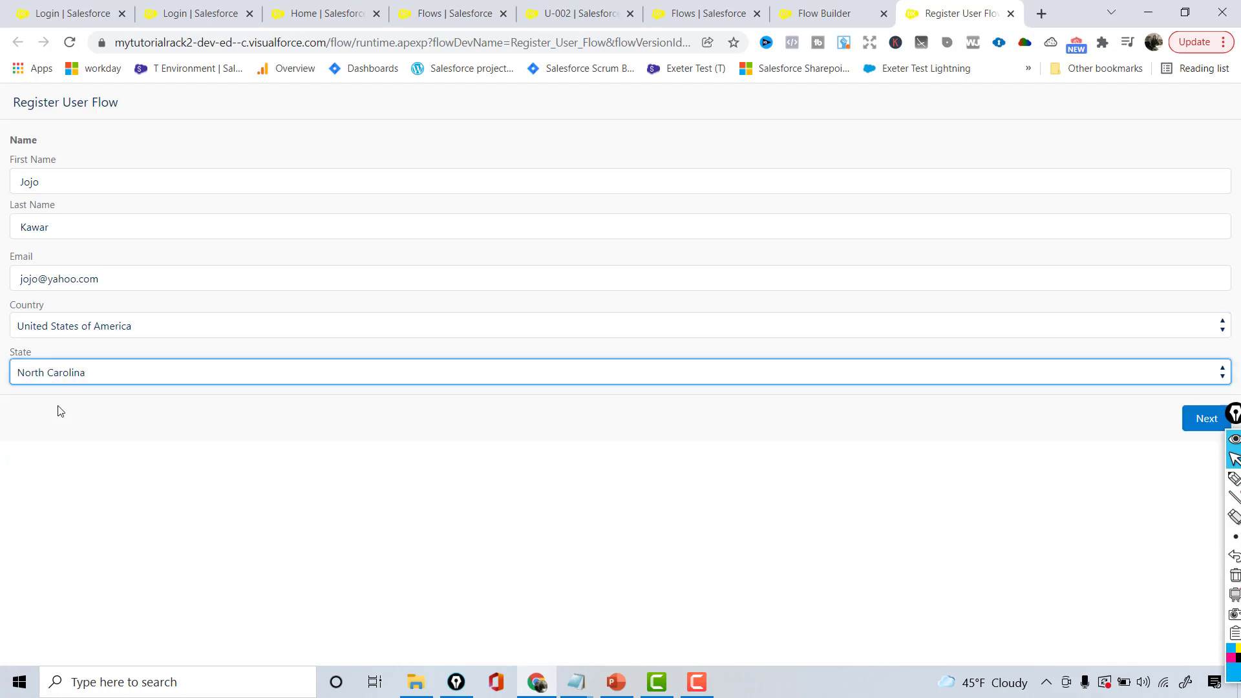
{"action": "left_click", "coordinate": [1197, 420]}
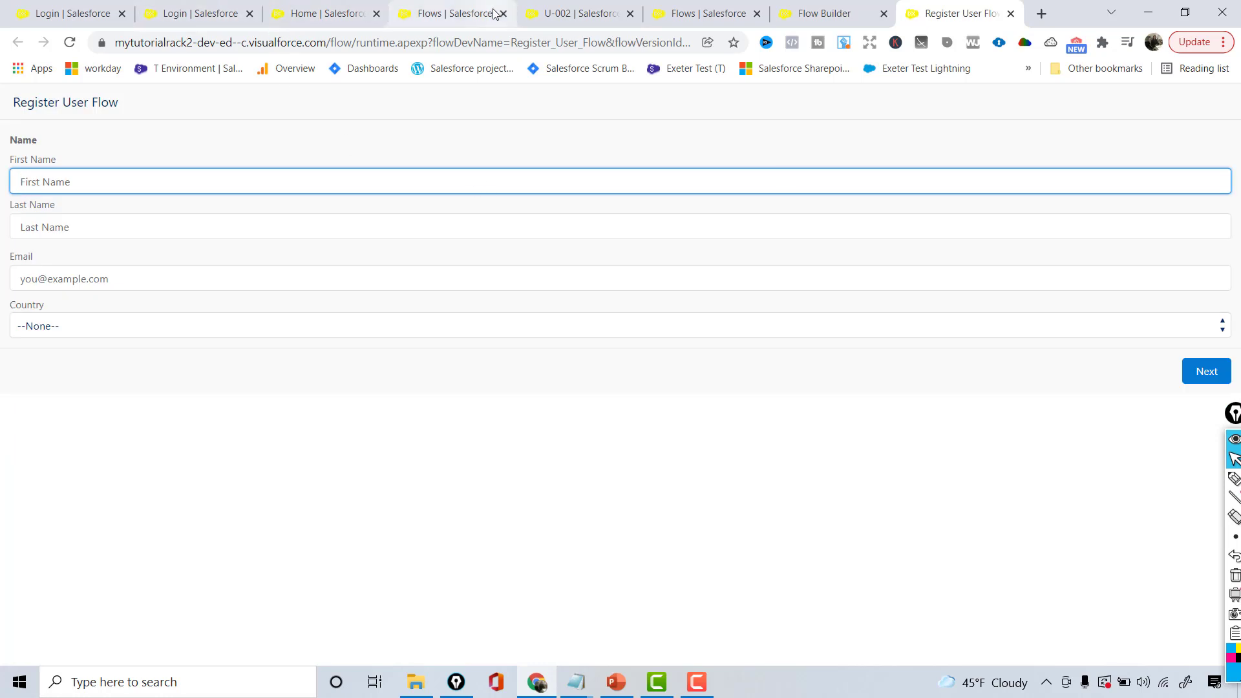
{"action": "left_click", "coordinate": [329, 8]}
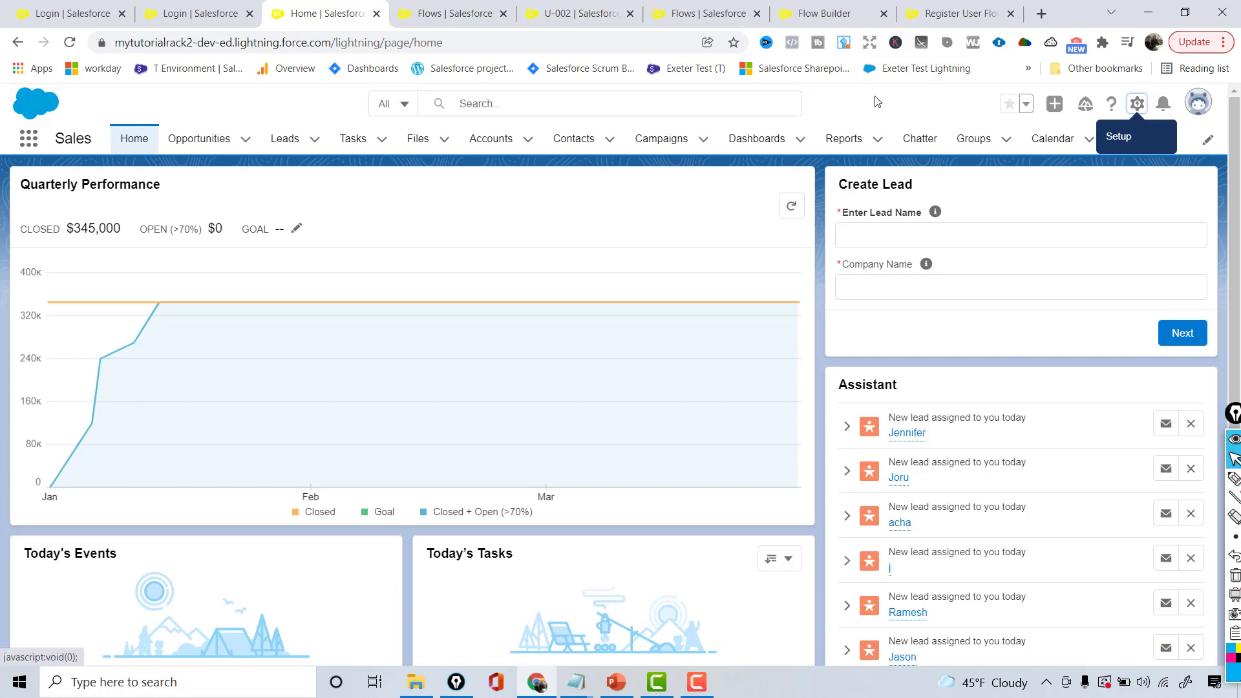
Open registered user U-003 from the Registered Users list and check its State, North Carolina
{"action": "left_click", "coordinate": [1136, 139]}
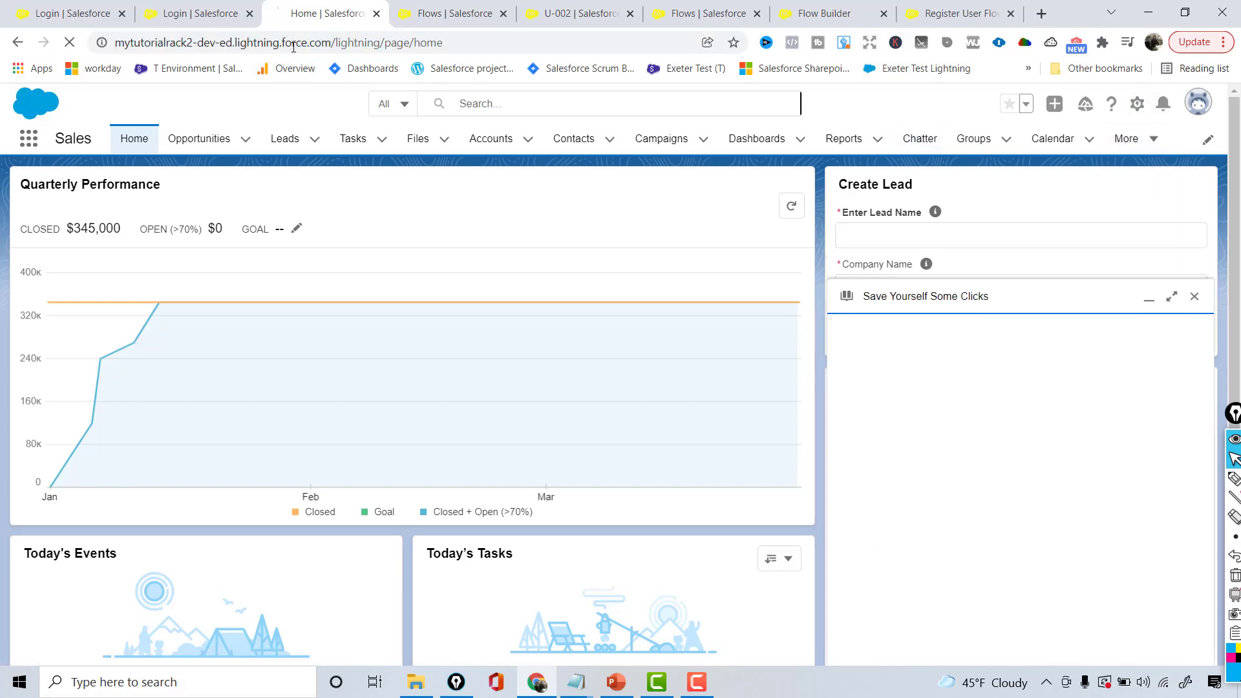
{"action": "left_click", "coordinate": [31, 139]}
{"action": "type", "text": "regi"}
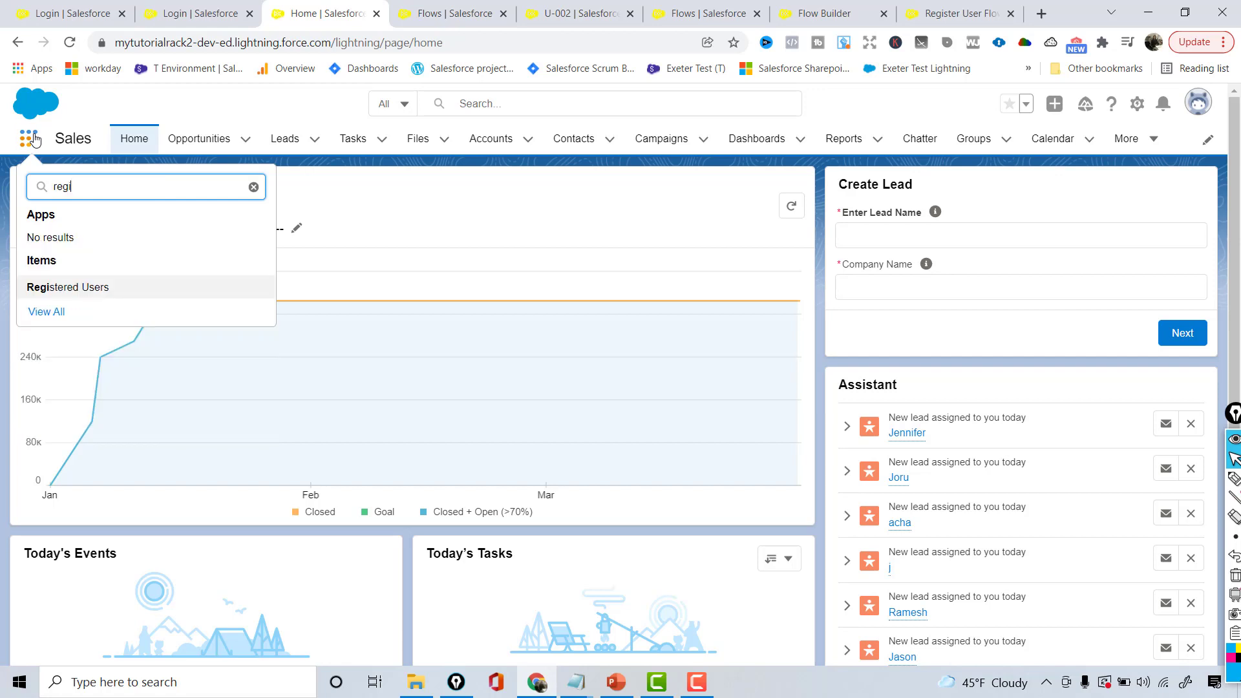
{"action": "left_click", "coordinate": [84, 289]}
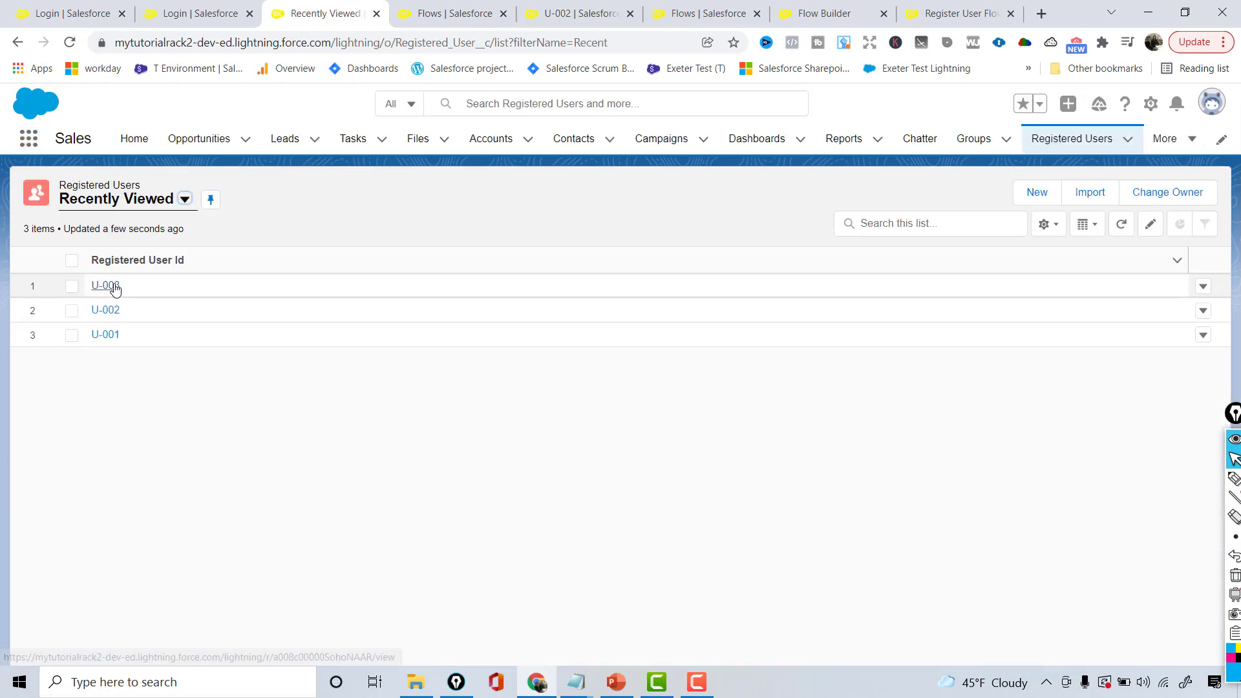
{"action": "left_click", "coordinate": [106, 286]}
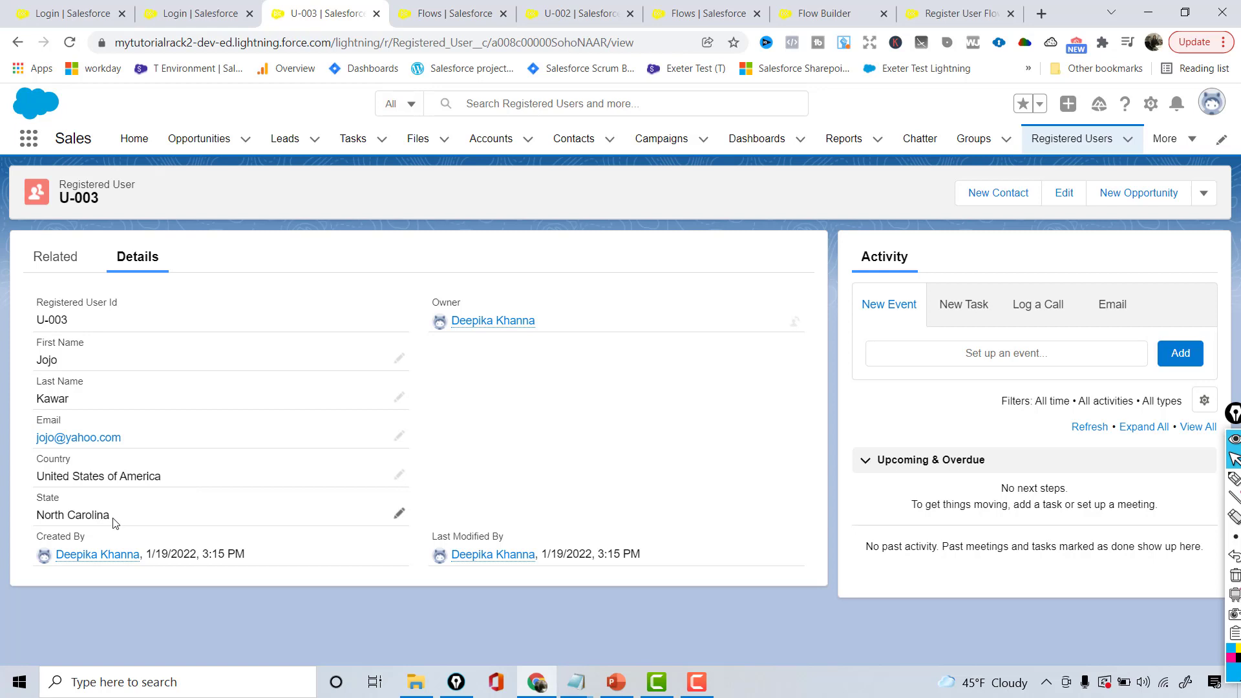
{"action": "left_click_drag", "start_coordinate": [112, 515], "coordinate": [29, 515]}
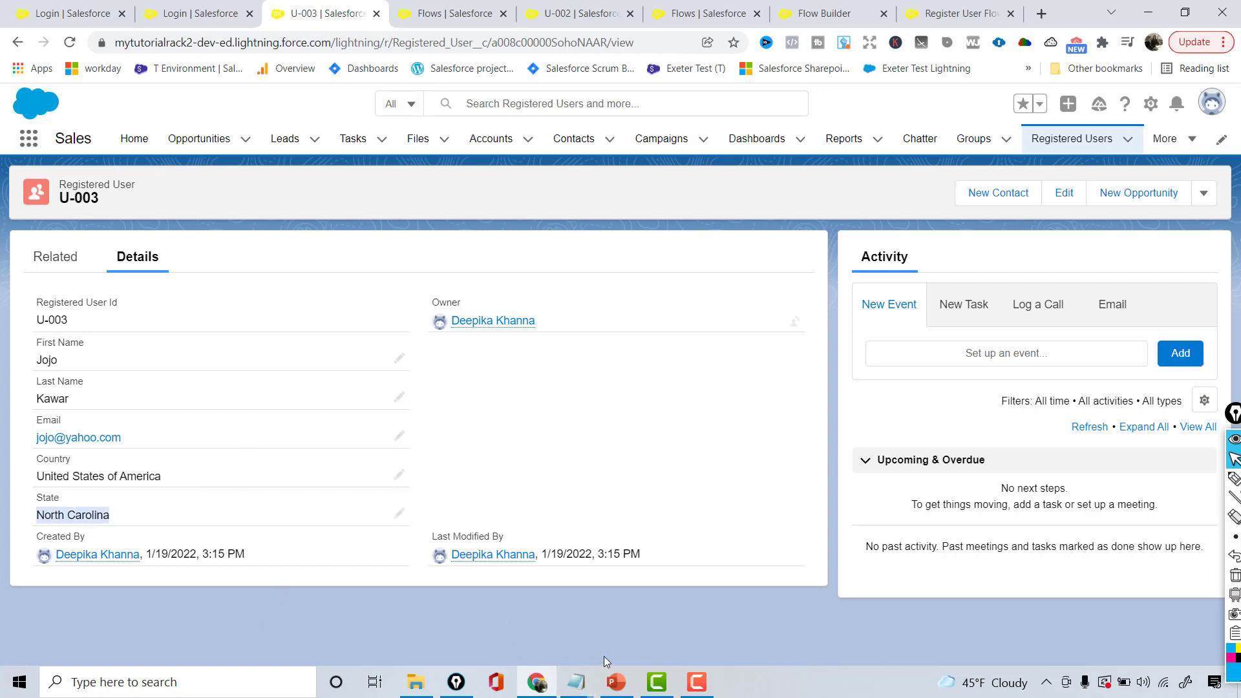
{"action": "left_click", "coordinate": [616, 682]}
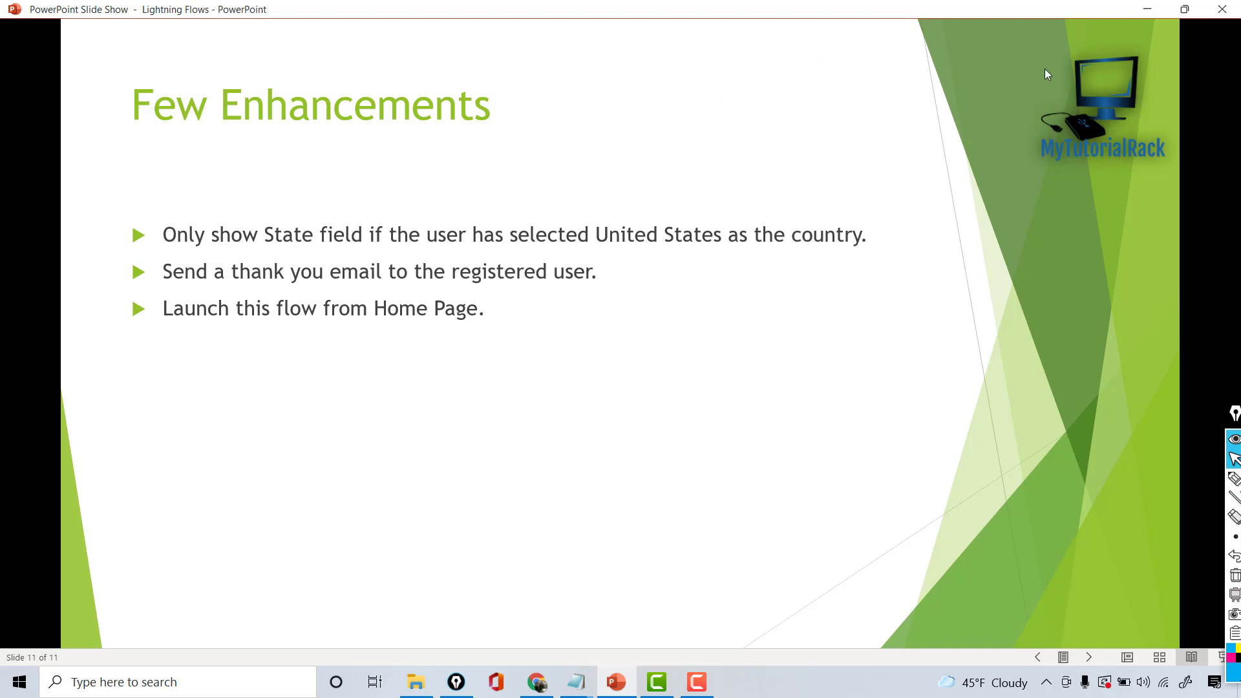
Minimize the Few Enhancements slide show to return to the U-003 record
{"action": "left_click", "coordinate": [1138, 17]}
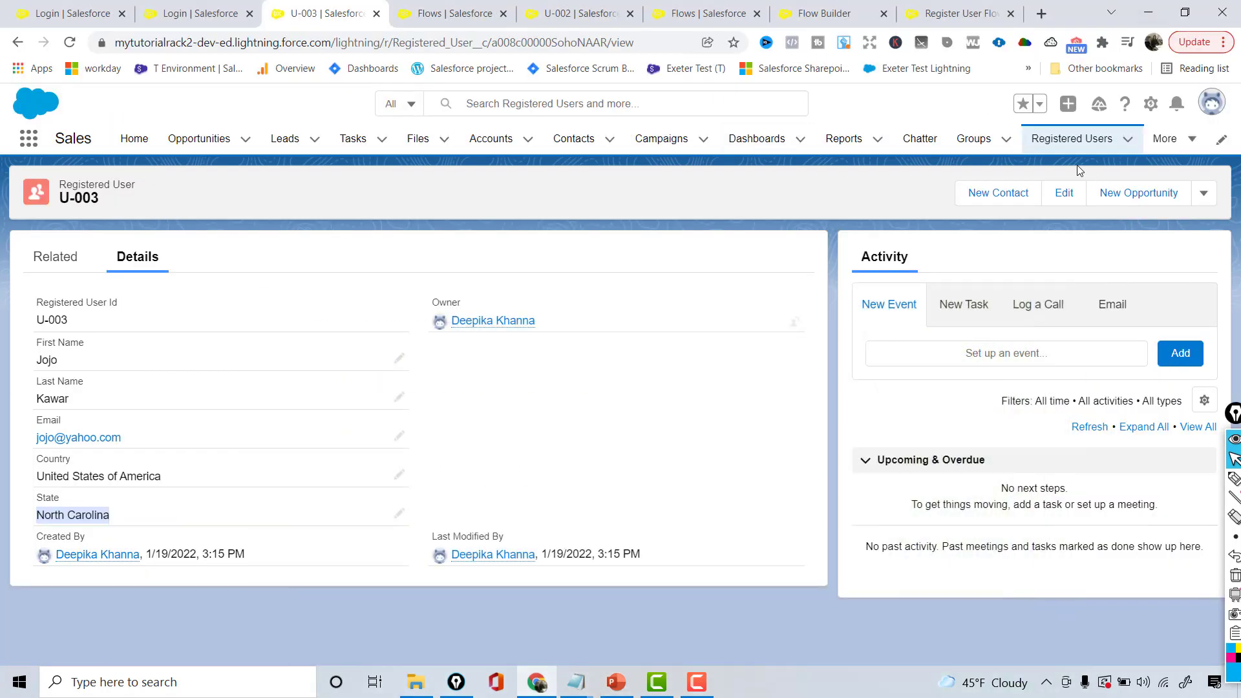
Go to Setup and open Classic Email Templates via Quick Find 'email te'
{"action": "left_click", "coordinate": [1151, 104]}
{"action": "left_click", "coordinate": [1091, 147]}
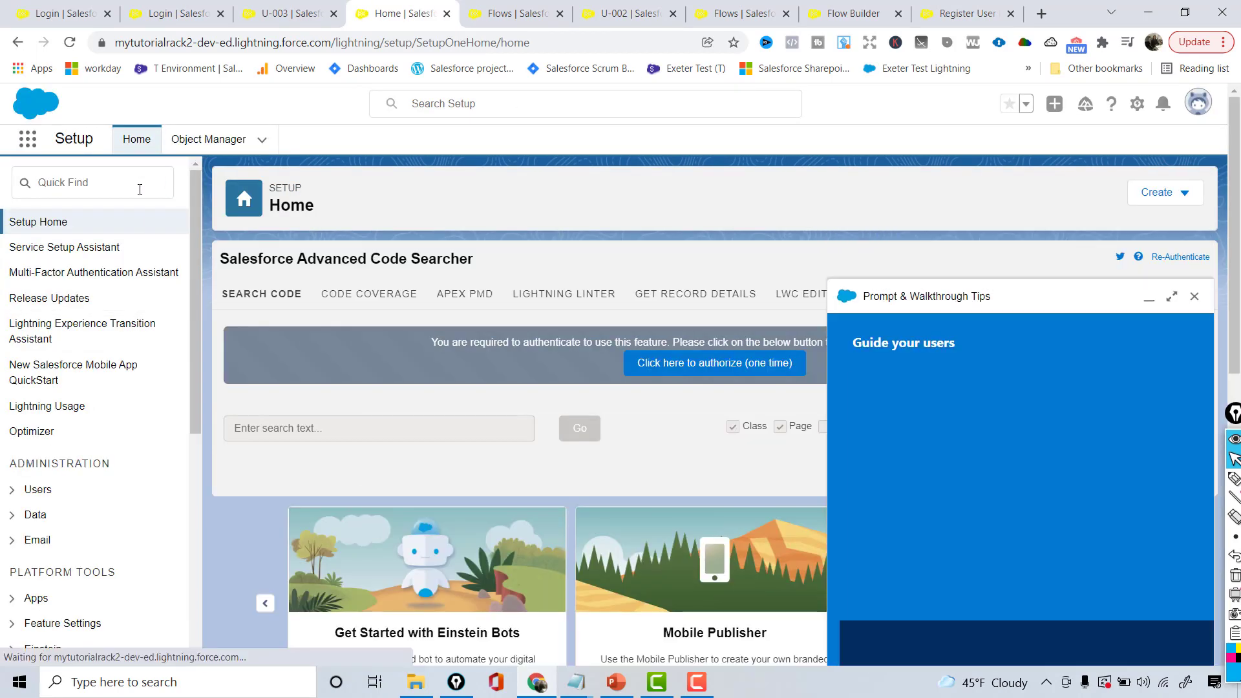
{"action": "type", "text": "ema"}
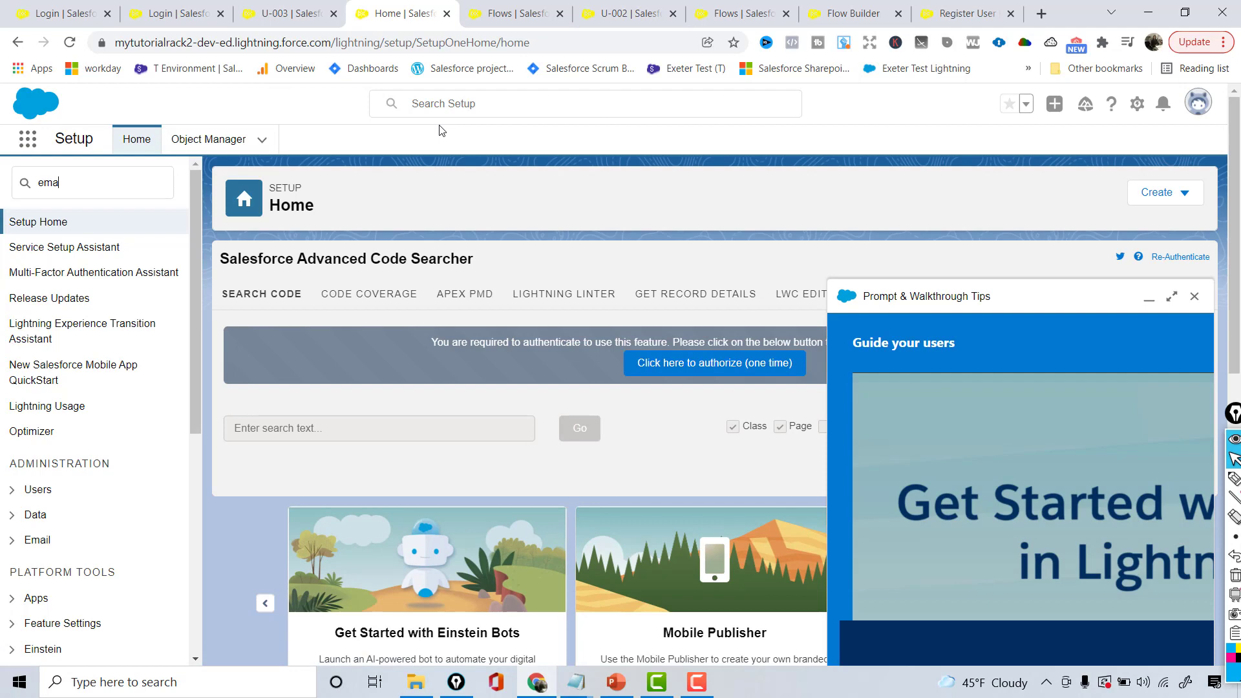
{"action": "type", "text": "il te"}
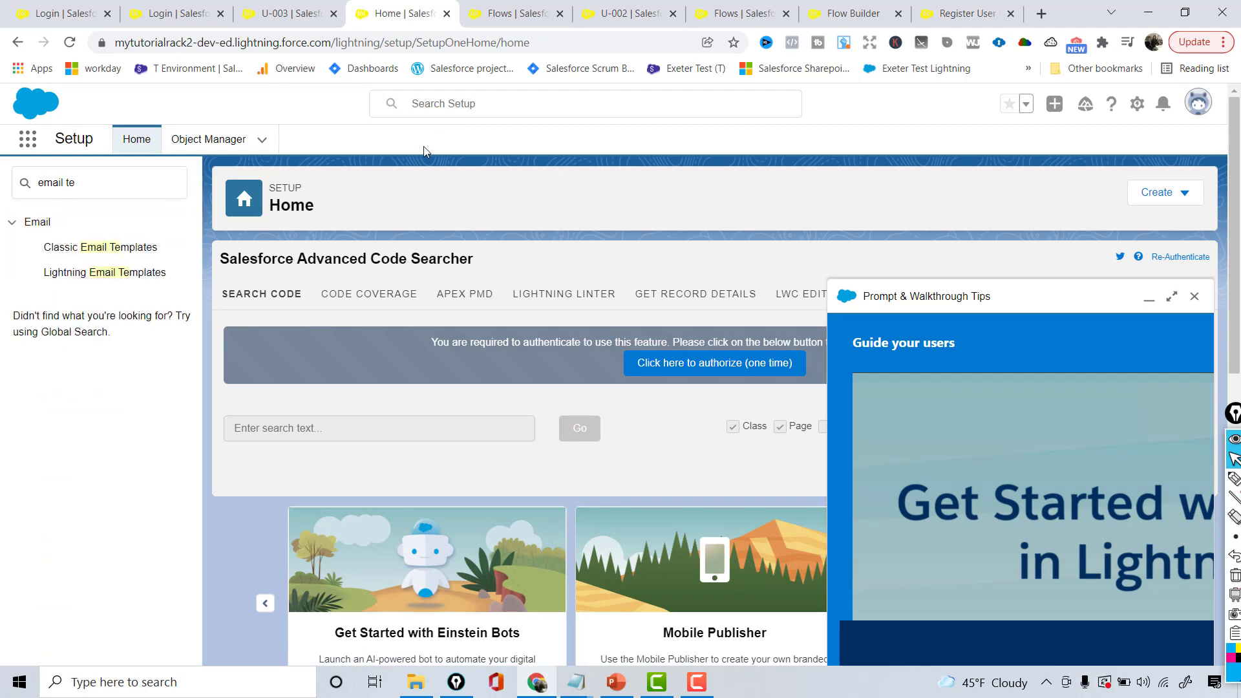
{"action": "left_click", "coordinate": [114, 251]}
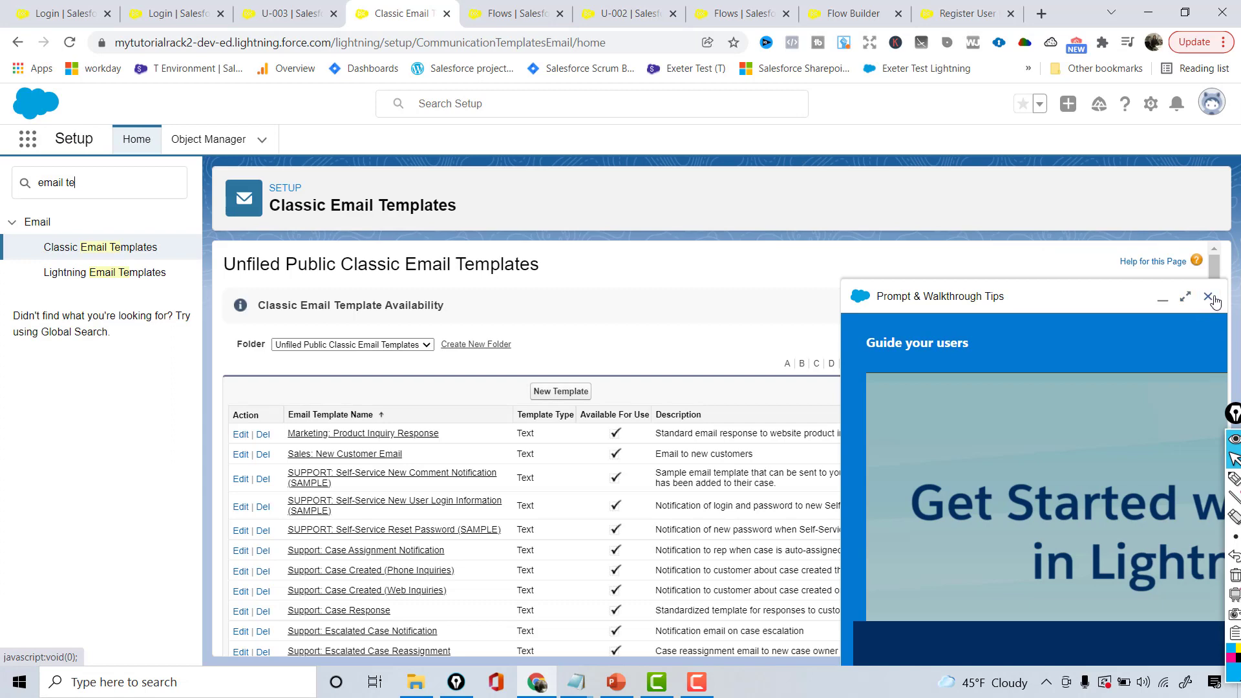
{"action": "left_click", "coordinate": [1208, 297]}
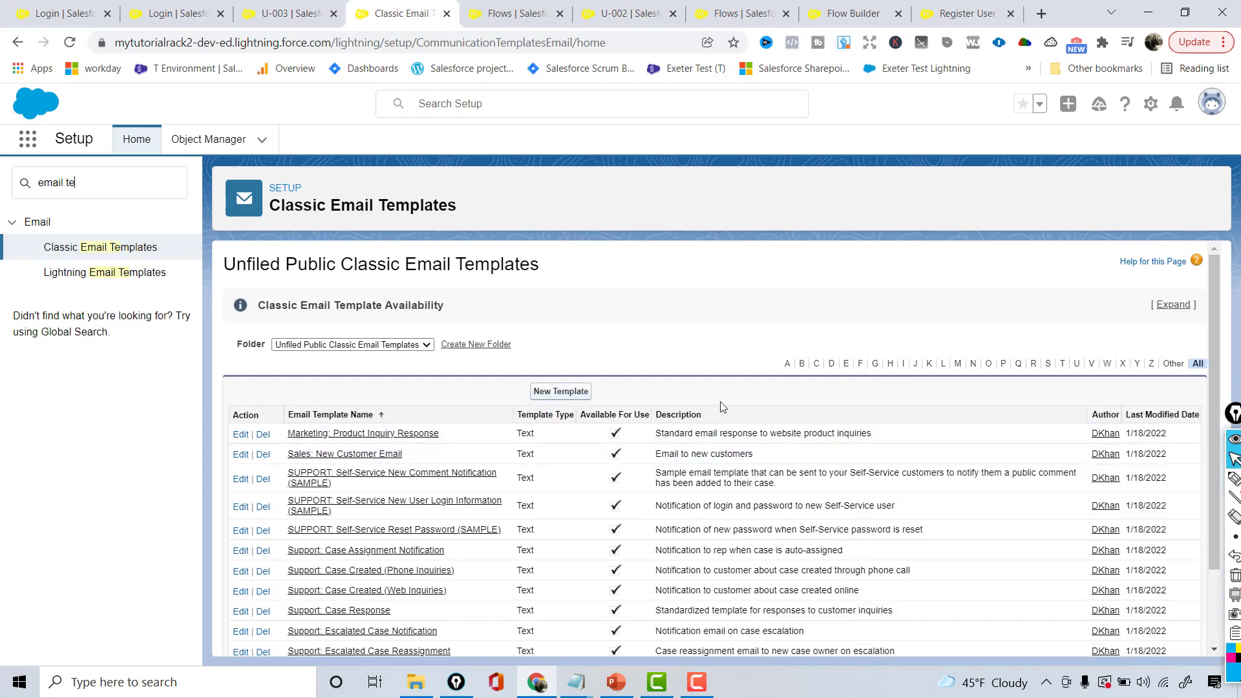
{"action": "scroll", "coordinate": [1221, 434], "scroll_direction": "down", "scroll_amount": 2}
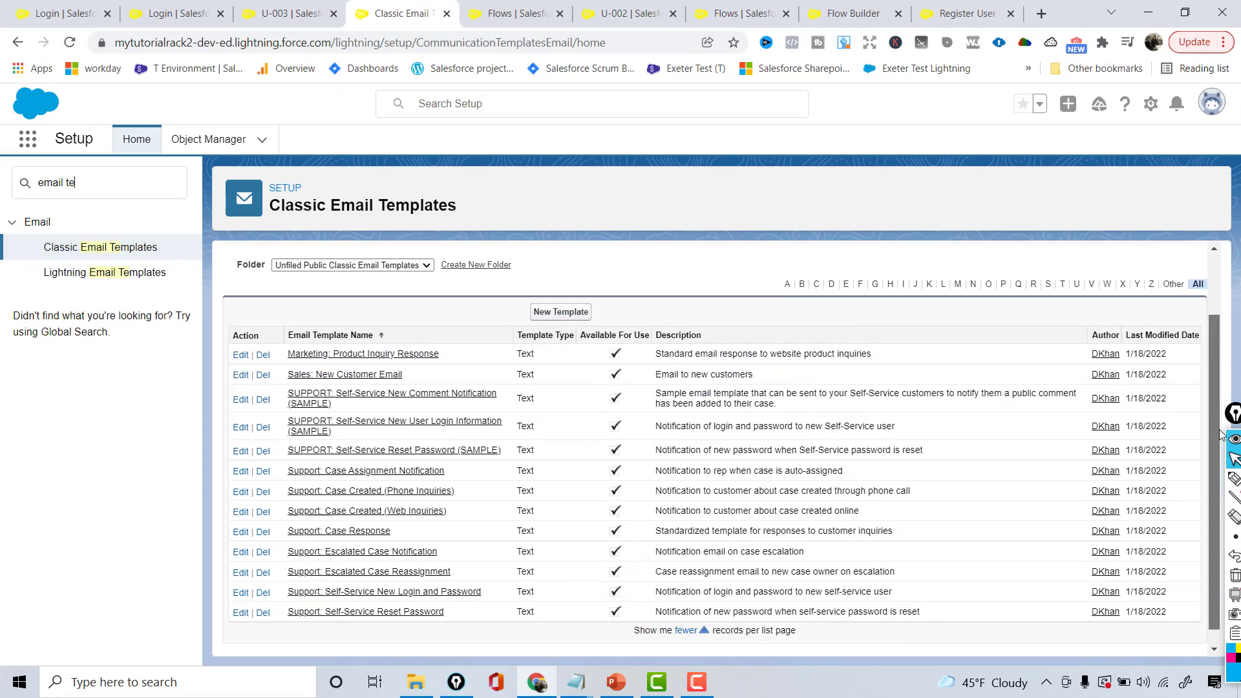
{"action": "scroll", "coordinate": [1218, 465], "scroll_direction": "down", "scroll_amount": 1}
{"action": "scroll", "coordinate": [1209, 439], "scroll_direction": "up", "scroll_amount": 1}
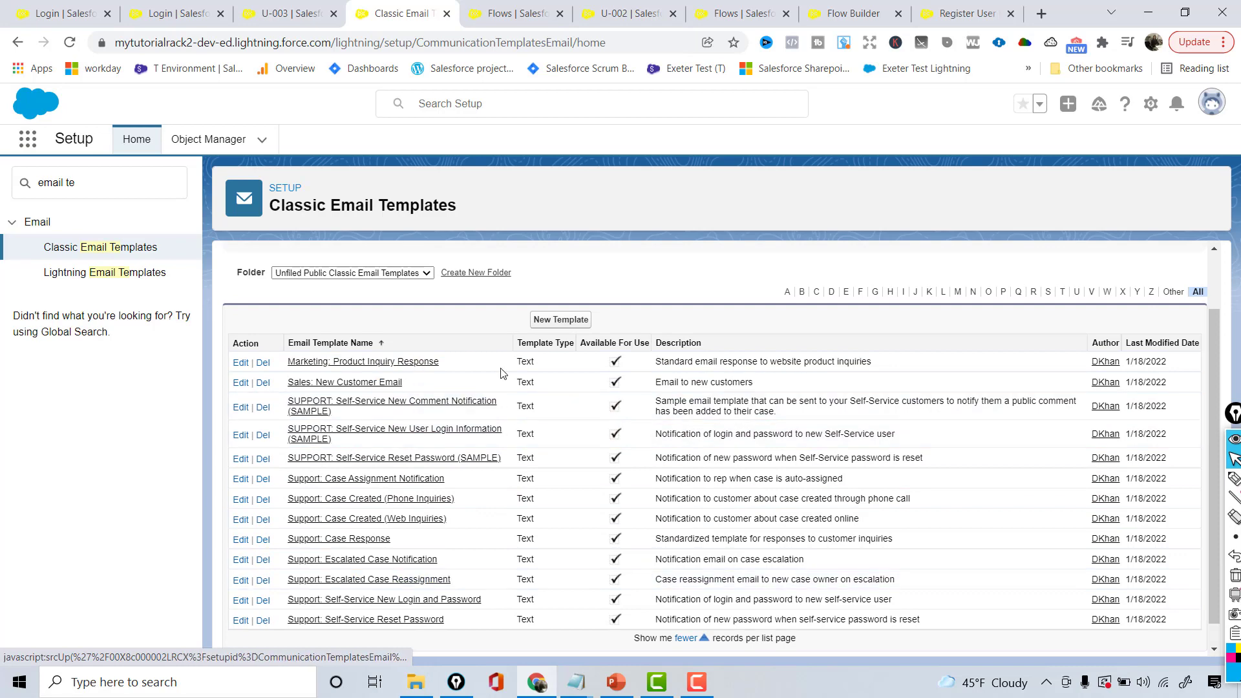
Start a Custom template, Available For Use, named 'Thank You Email for Registering'
{"action": "left_click", "coordinate": [559, 319]}
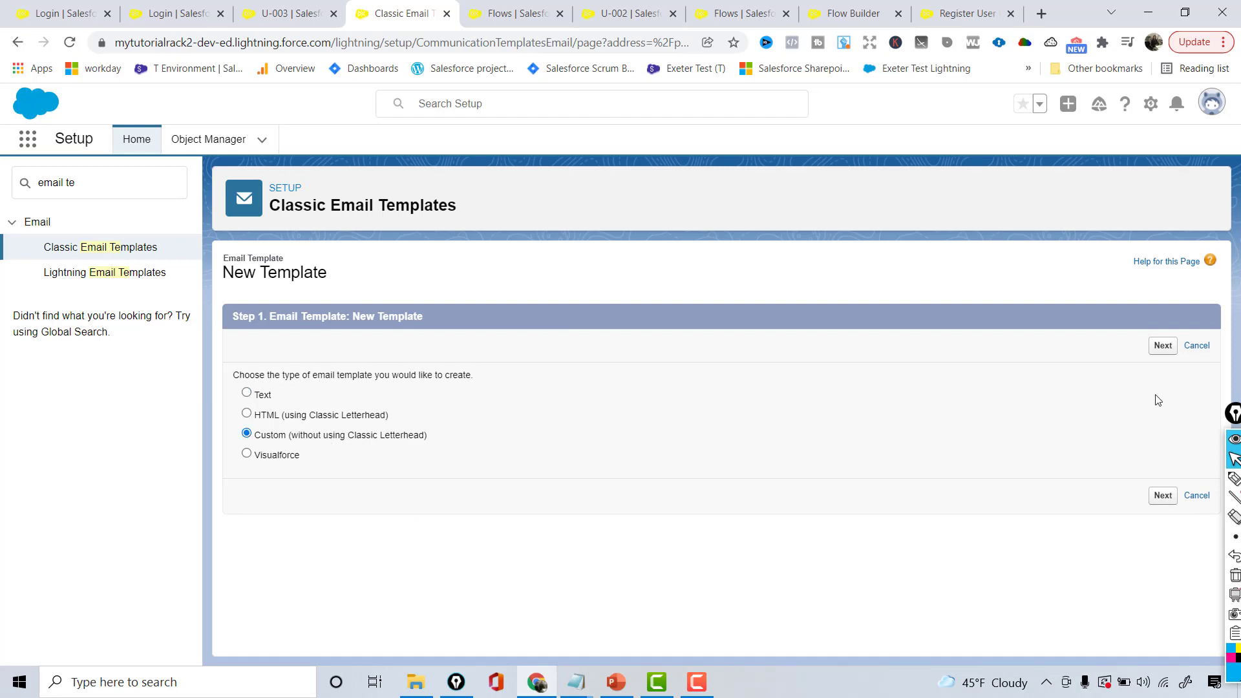
{"action": "left_click", "coordinate": [1163, 347]}
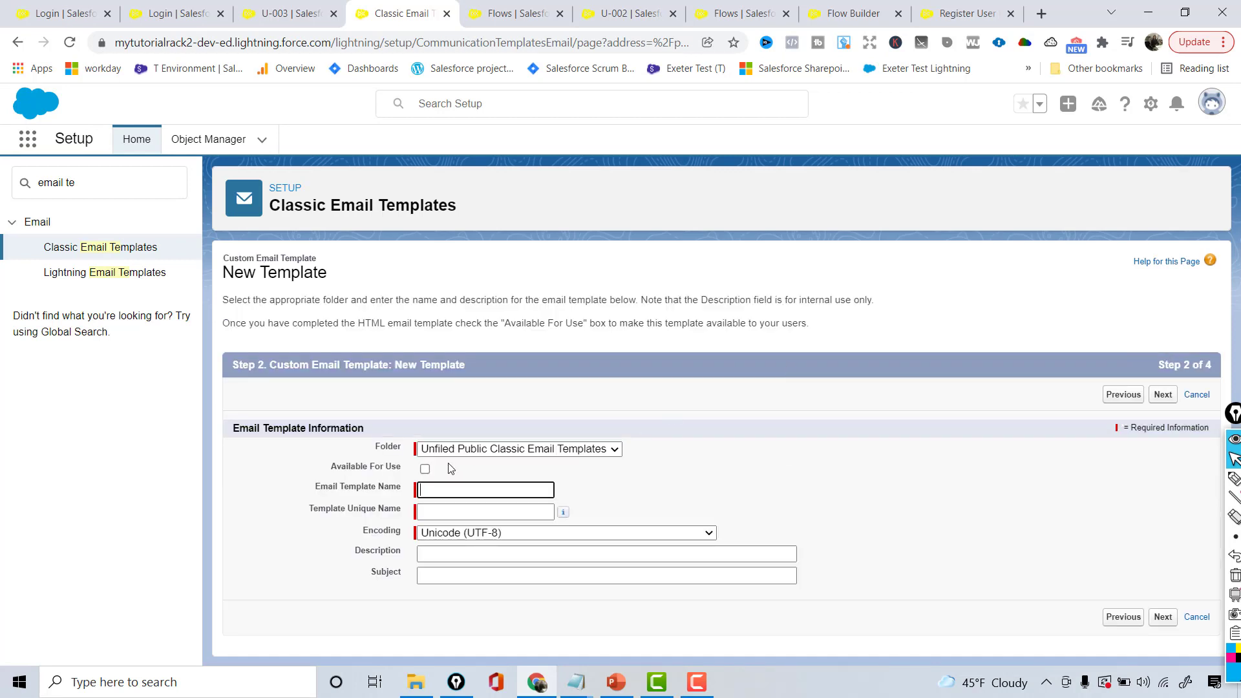
{"action": "left_click", "coordinate": [424, 470]}
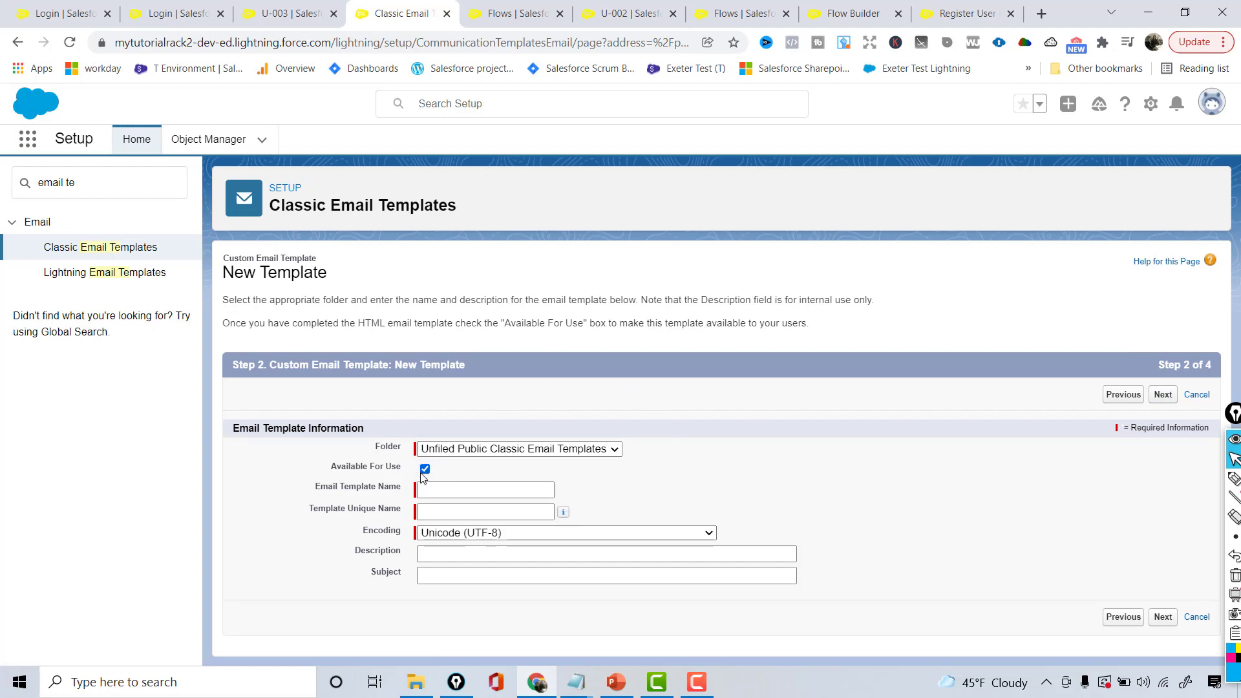
{"action": "left_click", "coordinate": [429, 496]}
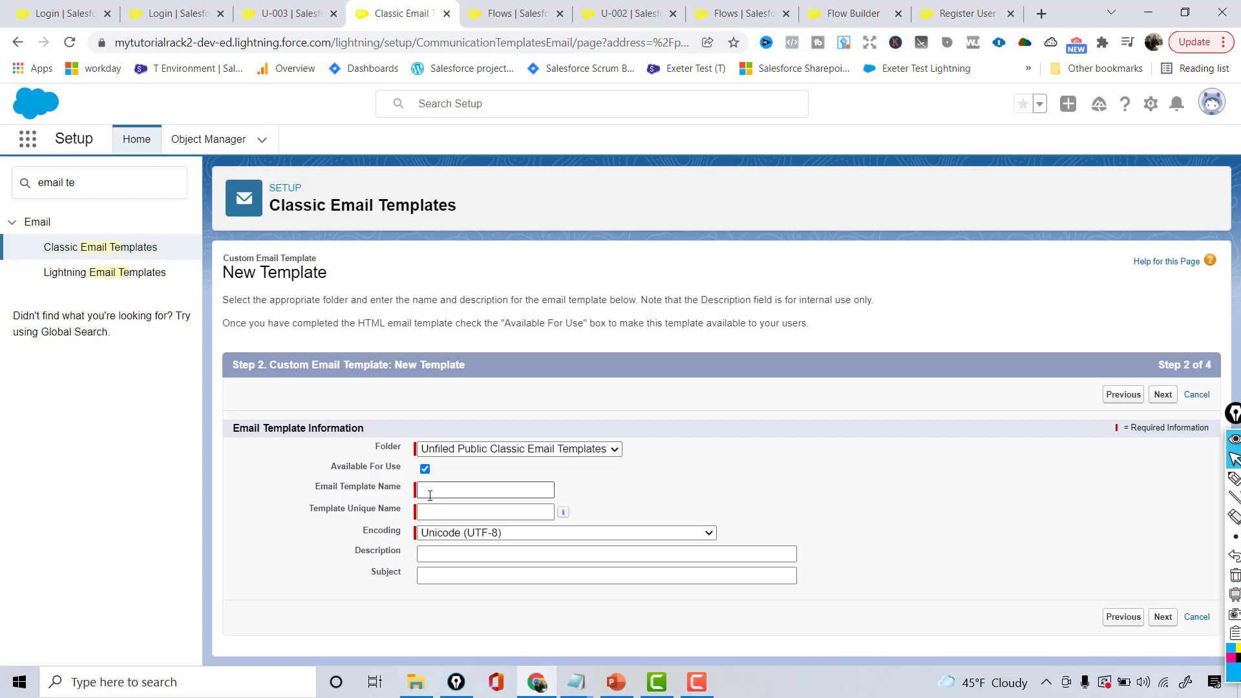
{"action": "type", "text": "Thank"}
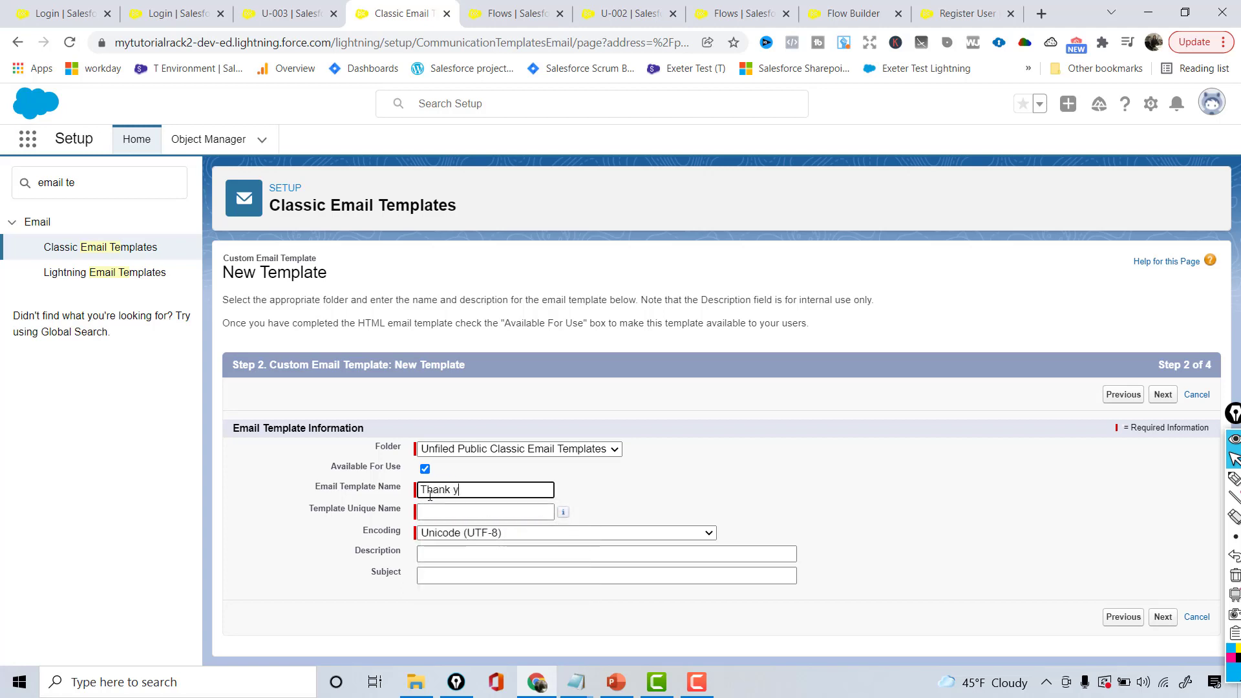
{"action": "type", "text": " You Email for Reg"}
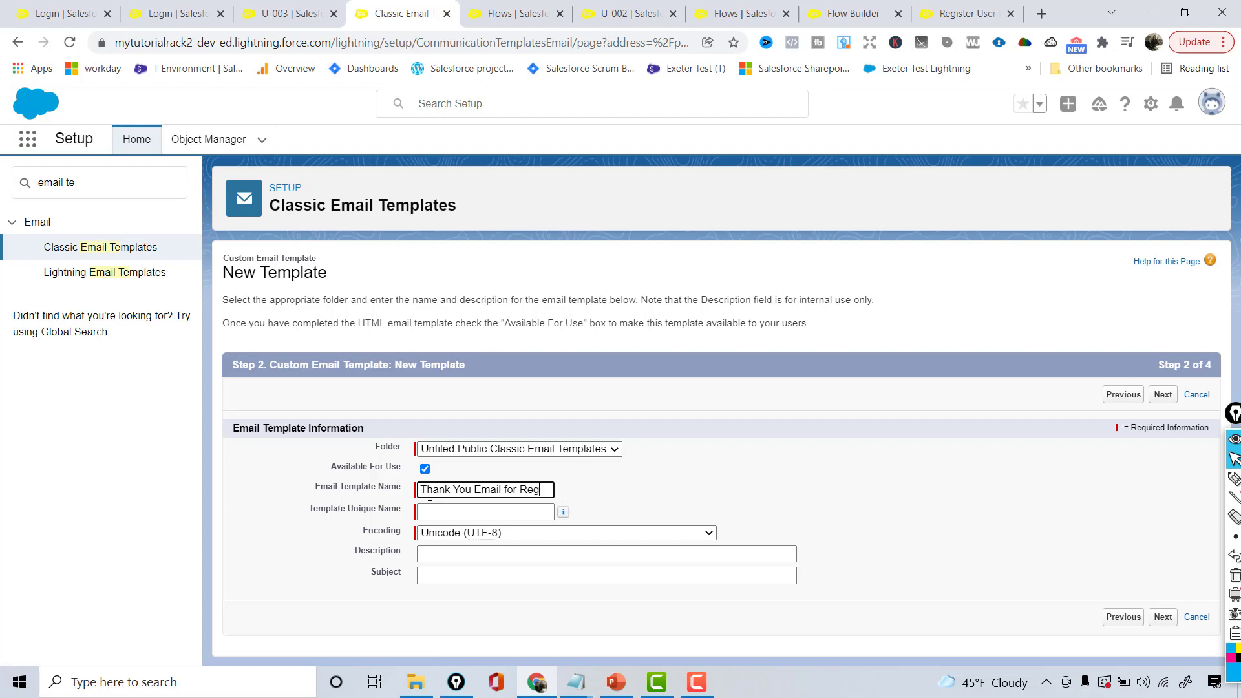
{"action": "type", "text": "istering"}
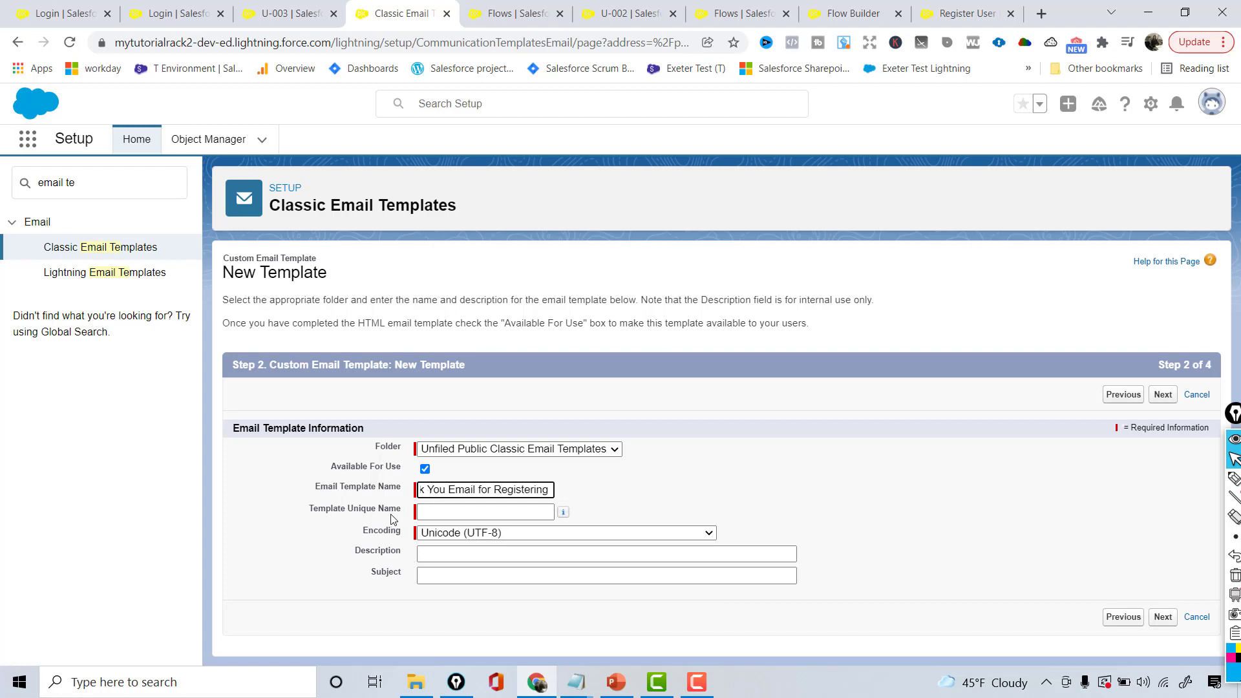
{"action": "key", "text": "Tab"}
Enter the template description and the subject 'Thank you for Registration'
{"action": "left_click", "coordinate": [444, 549]}
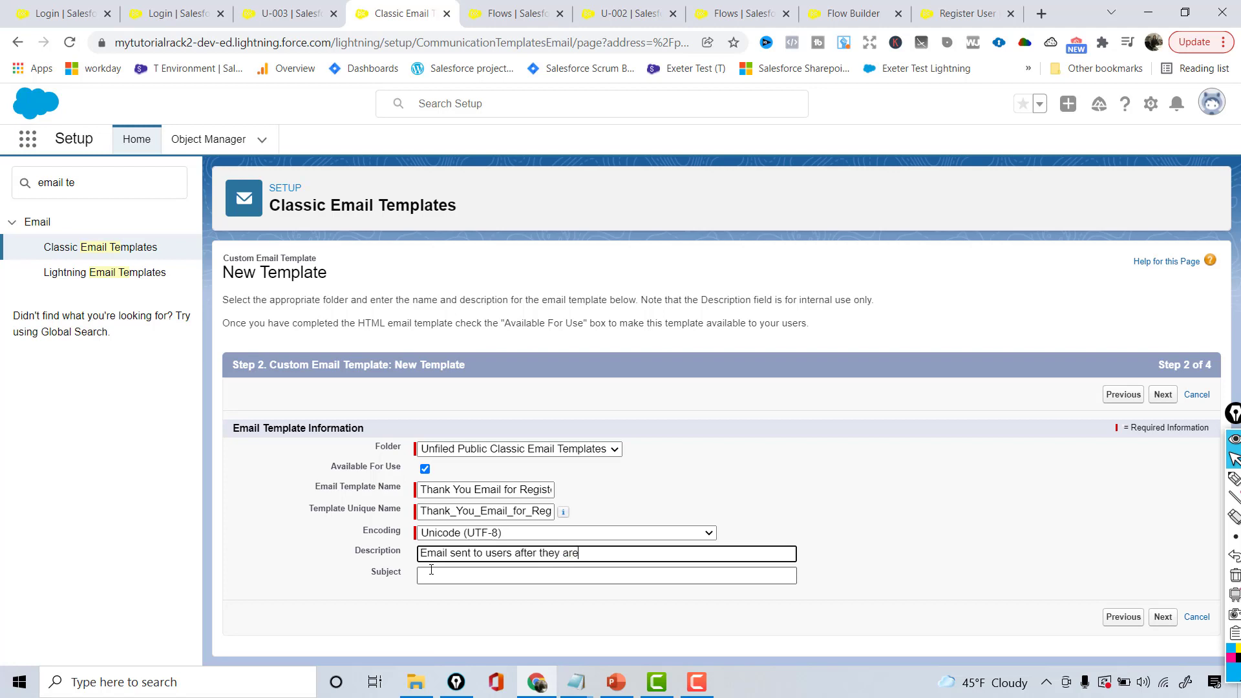
{"action": "type", "text": "stered"}
{"action": "left_click", "coordinate": [431, 570]}
{"action": "left_click", "coordinate": [431, 569]}
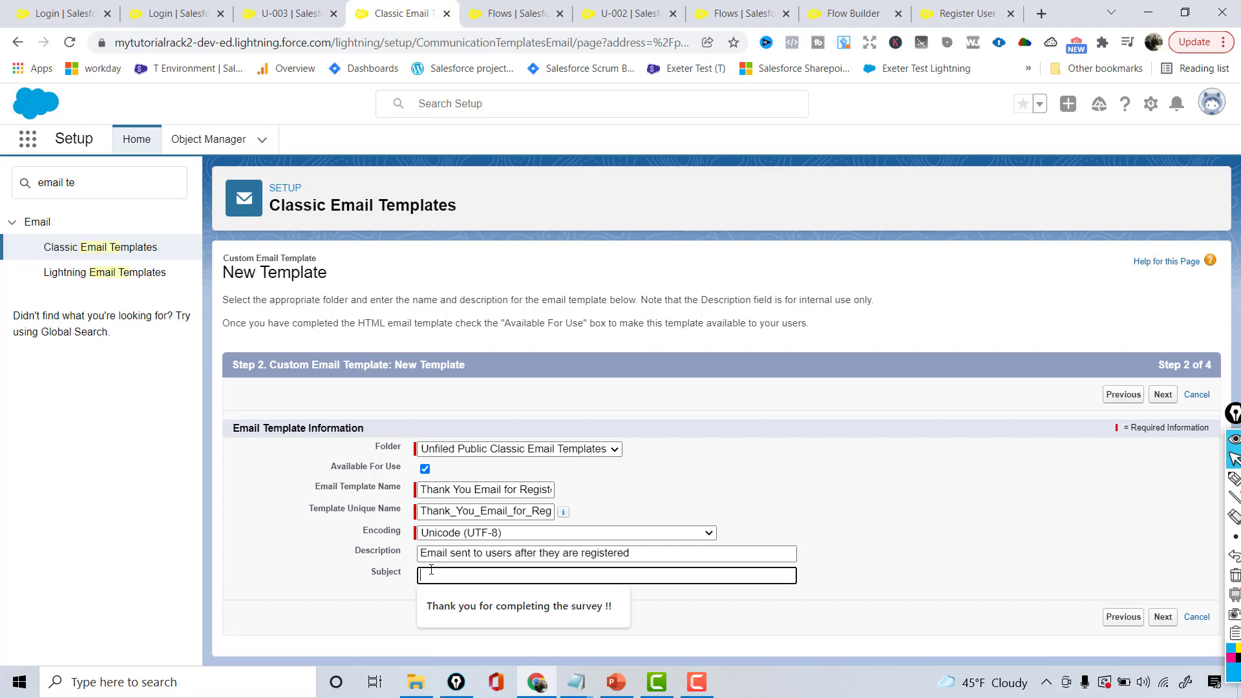
{"action": "type", "text": "Thank you for Registration"}
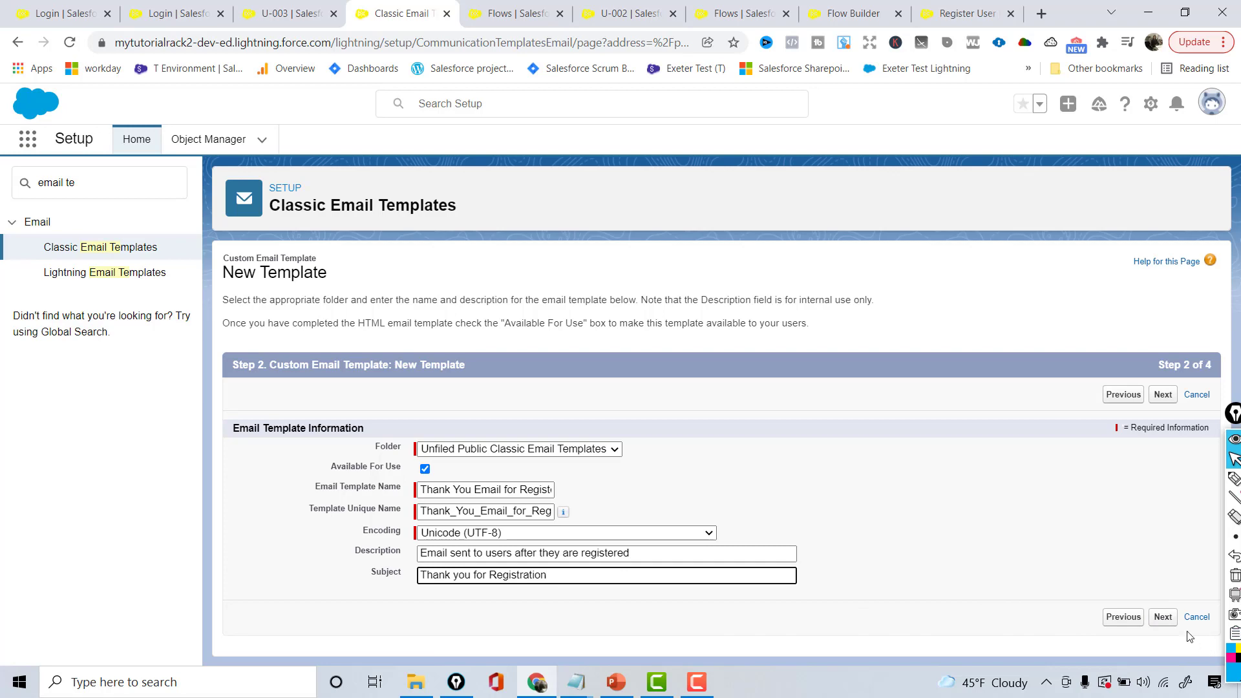
Add the Registered User First Name merge field to the email subject
{"action": "left_click", "coordinate": [1168, 618]}
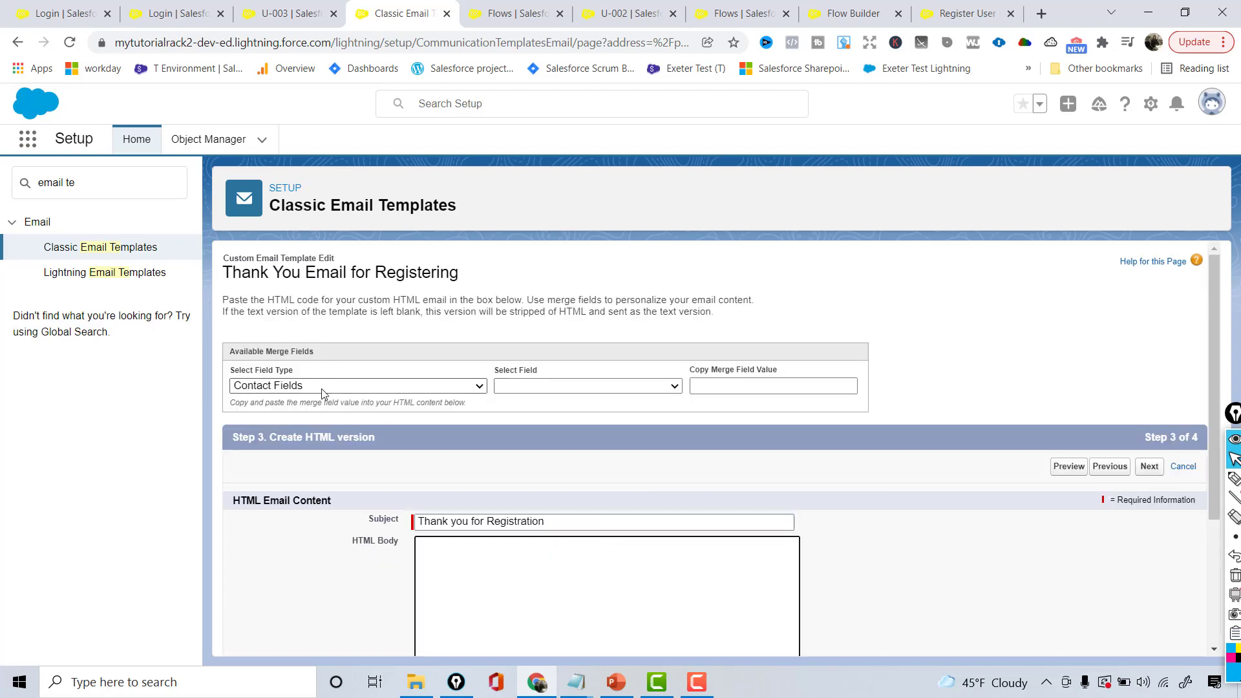
{"action": "left_click", "coordinate": [323, 386]}
{"action": "type", "text": "reg"}
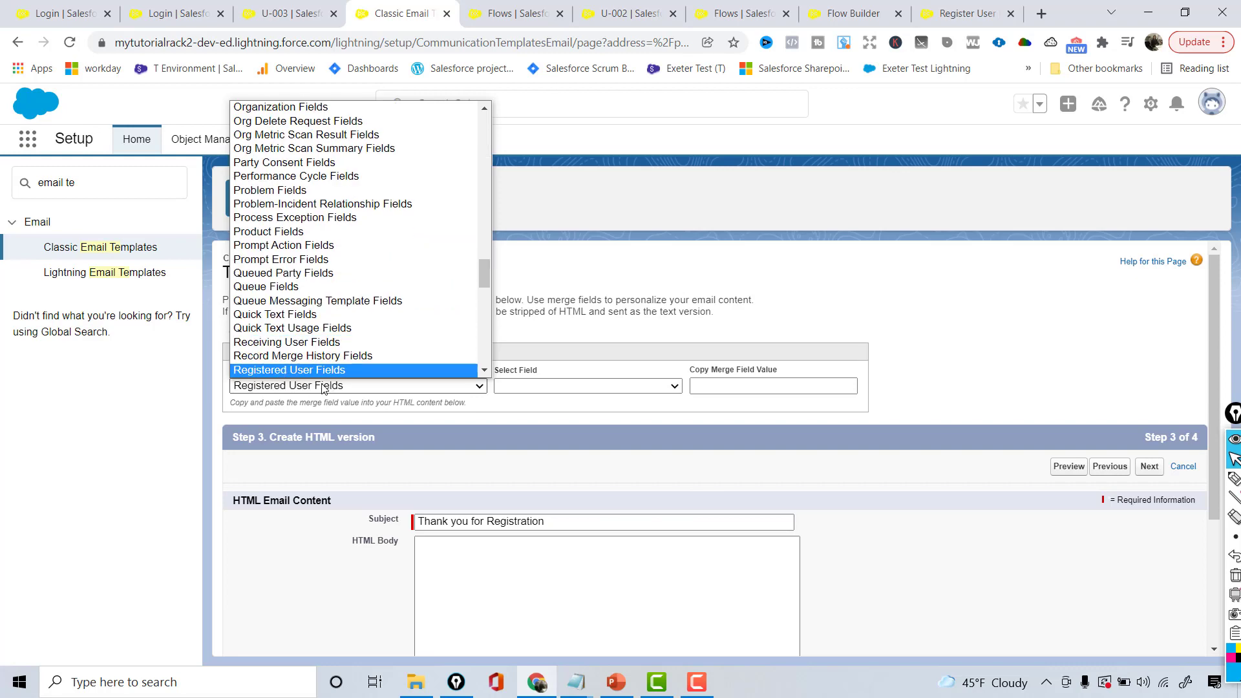
{"action": "key", "text": "Return"}
{"action": "left_click", "coordinate": [568, 386]}
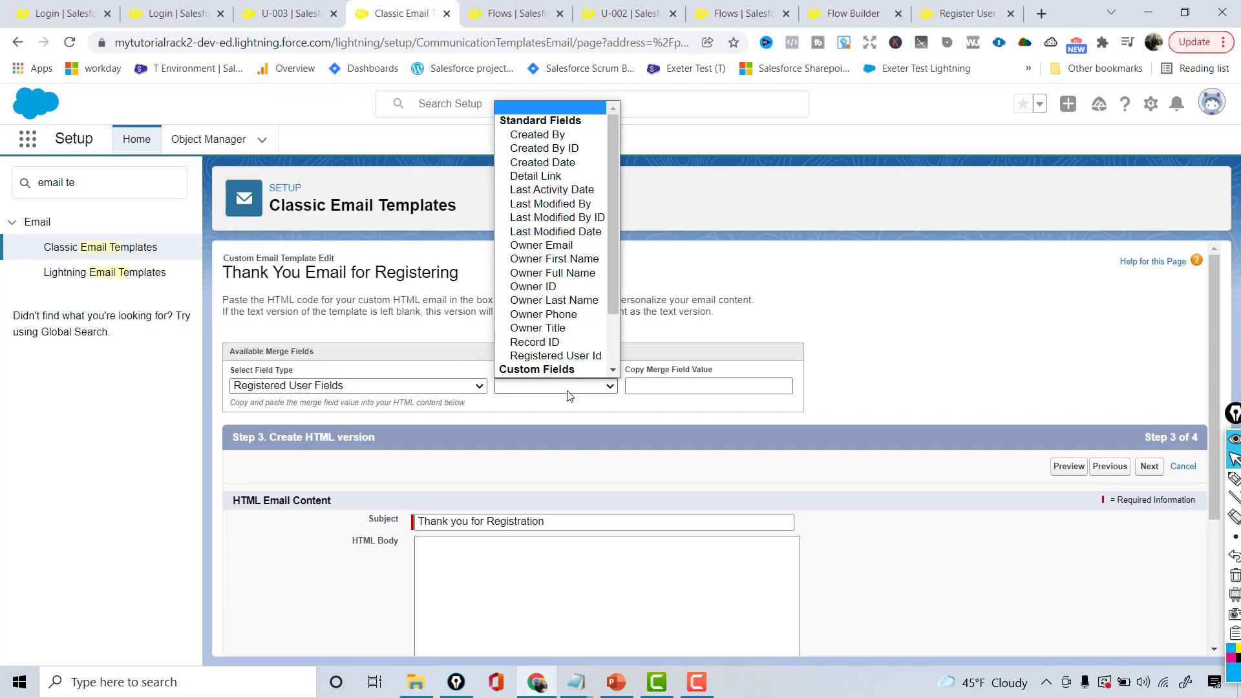
{"action": "left_click_drag", "start_coordinate": [610, 198], "coordinate": [631, 287]}
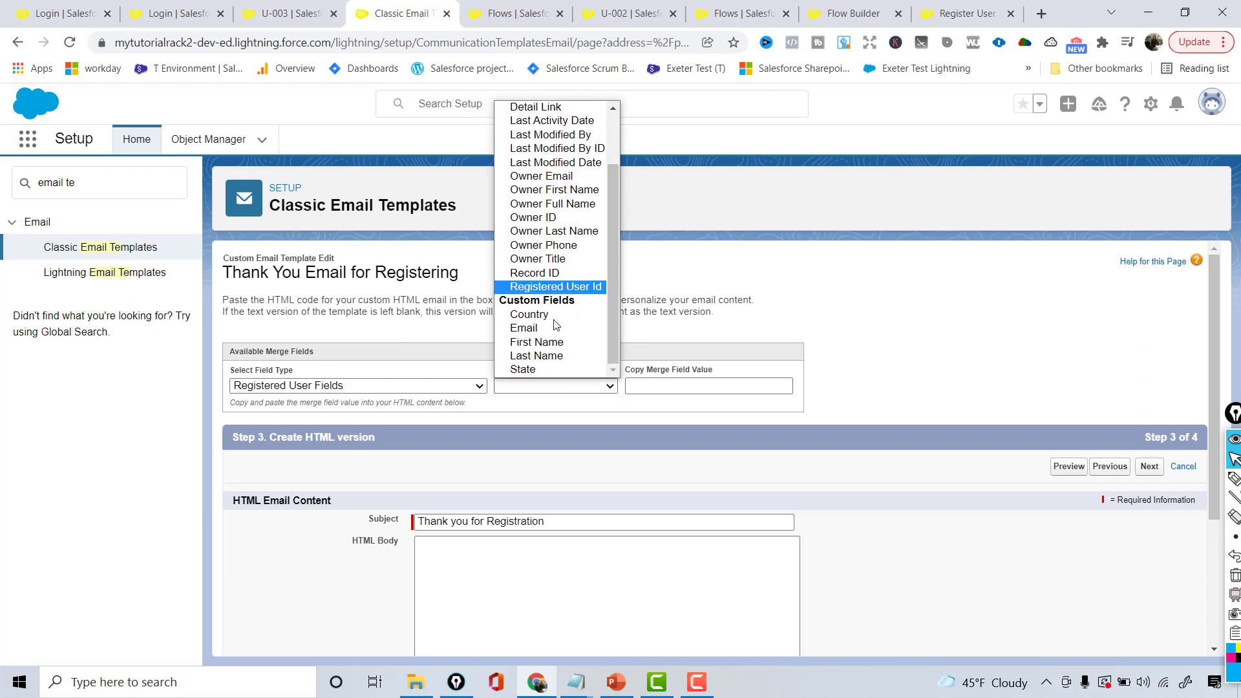
{"action": "left_click", "coordinate": [536, 342]}
{"action": "key", "text": "ctrl+c"}
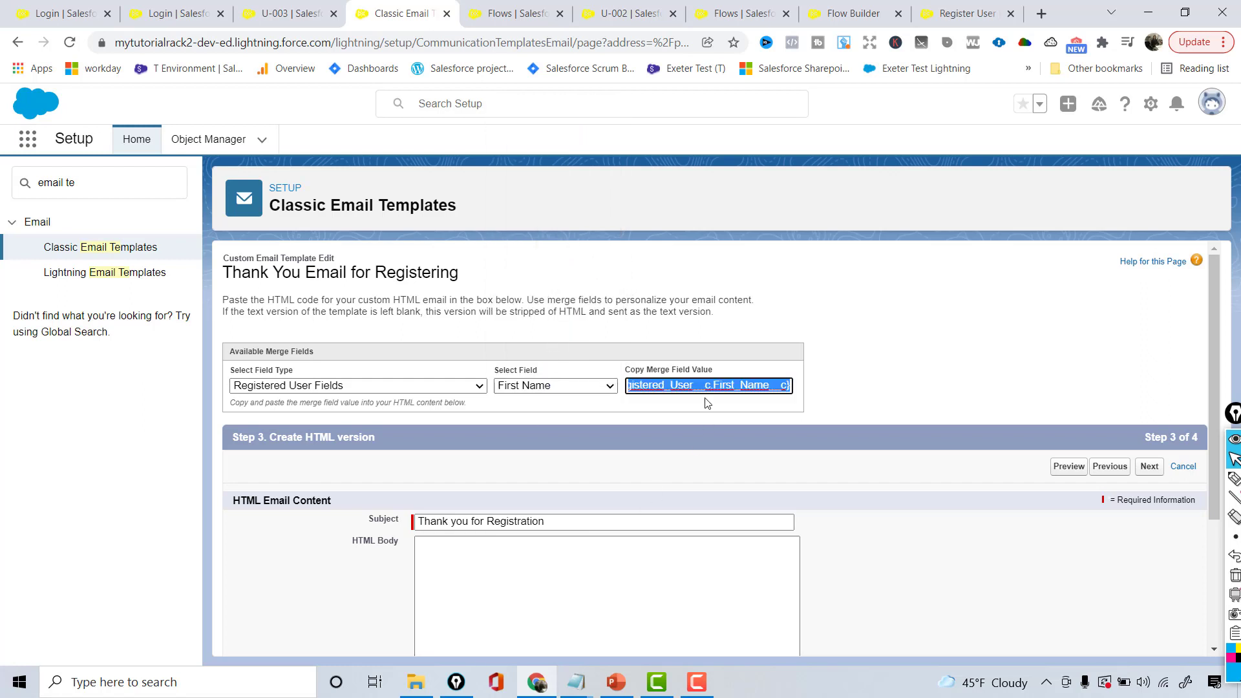
{"action": "left_click", "coordinate": [471, 522]}
{"action": "key", "text": "ctrl+v"}
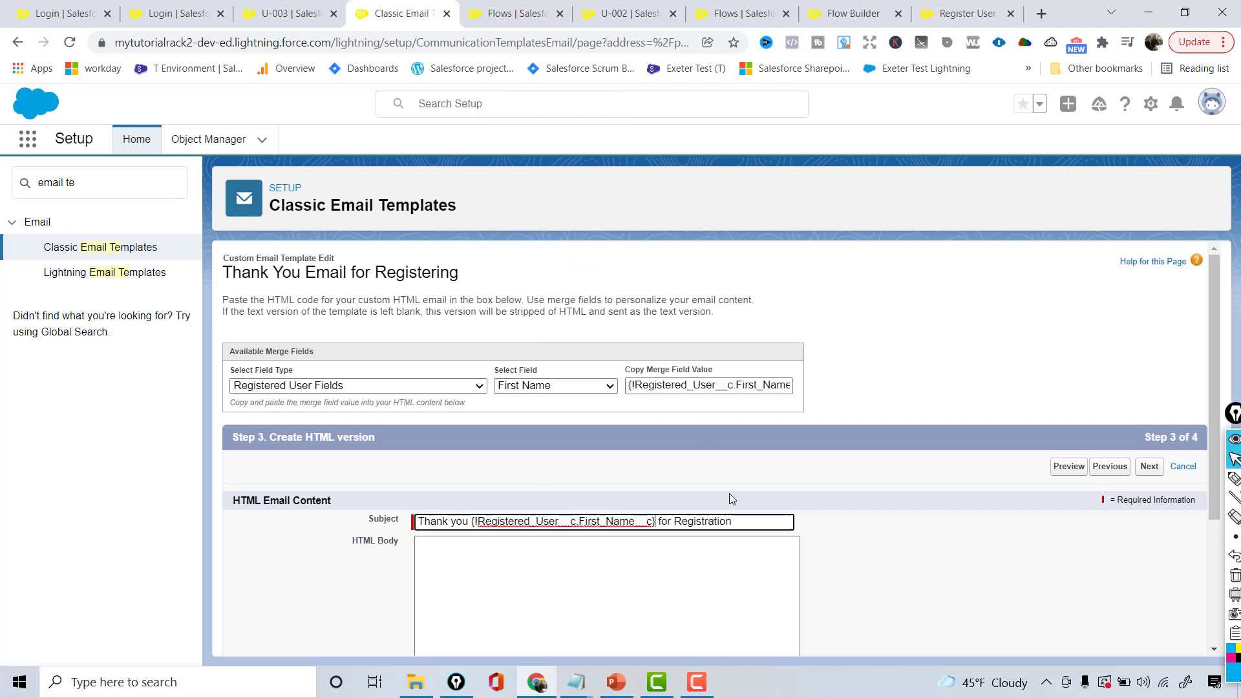
Begin the HTML body with a 'Dear' greeting using the First Name merge field
{"action": "left_click", "coordinate": [577, 579]}
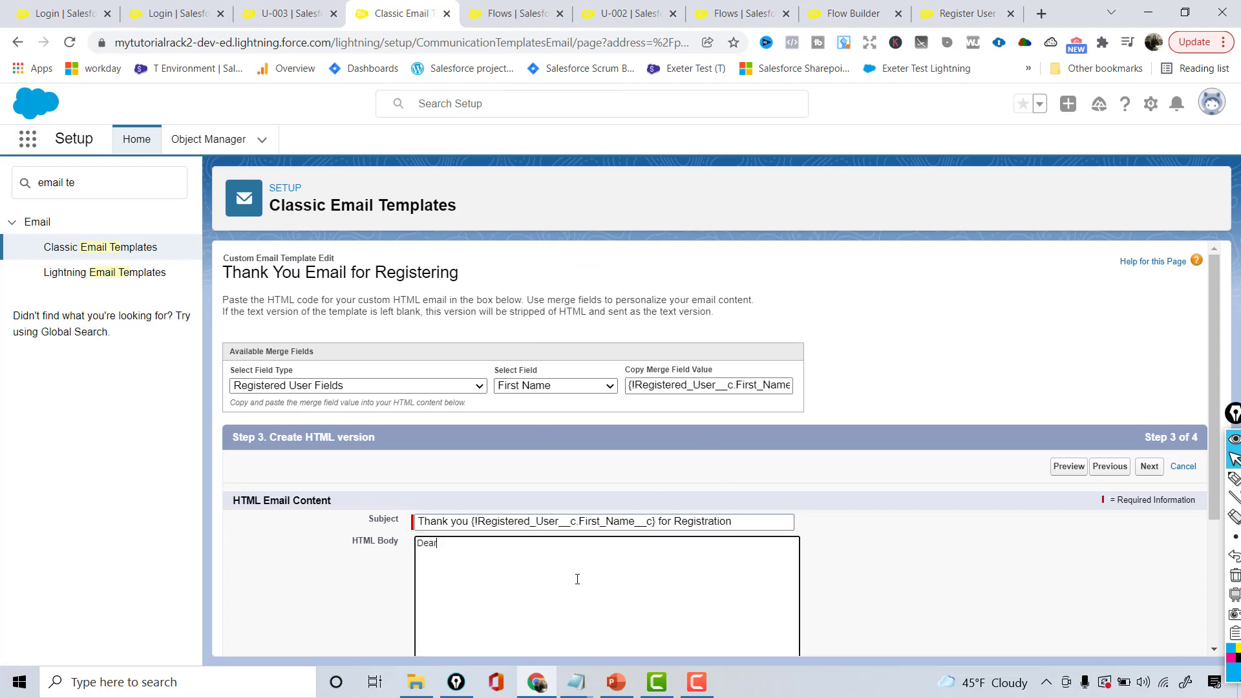
{"action": "left_click", "coordinate": [758, 382]}
{"action": "key", "text": "ctrl+c"}
{"action": "left_click", "coordinate": [517, 559]}
{"action": "key", "text": "ctrl+v"}
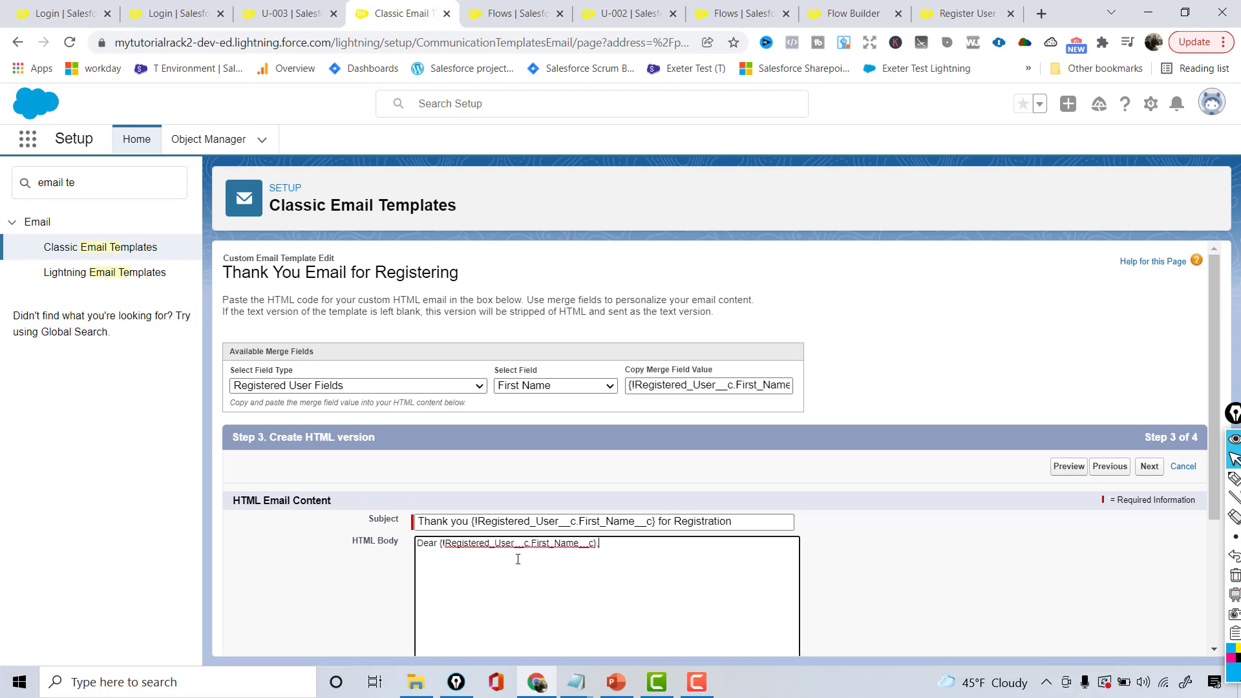
{"action": "type", "text": ","}
{"action": "key", "text": "Return"}
{"action": "key", "text": "Return"}
Add the goodies paragraph, bold 'COUPON CODE: STARTBUCKS5', the Startbucks line and a 'Thank you,' sign-off
{"action": "type", "text": "Thank you so much for joining our mailing list. We "}
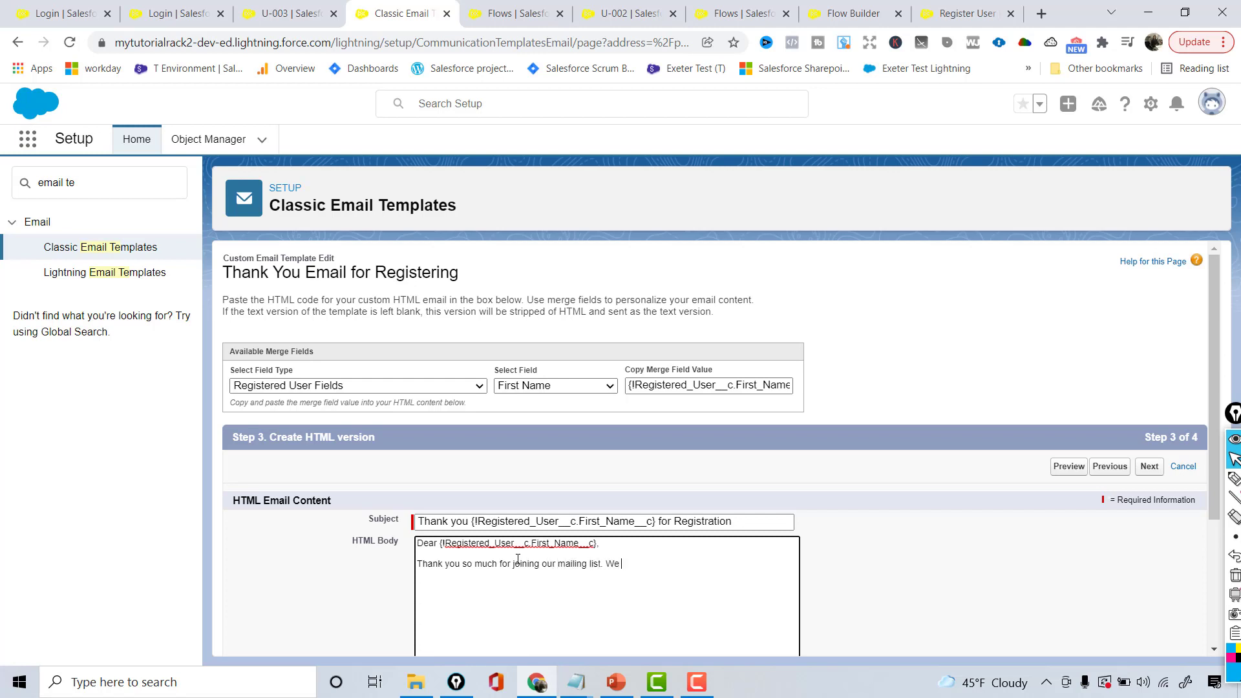
{"action": "type", "text": "will be sharing lot of goodies in up"}
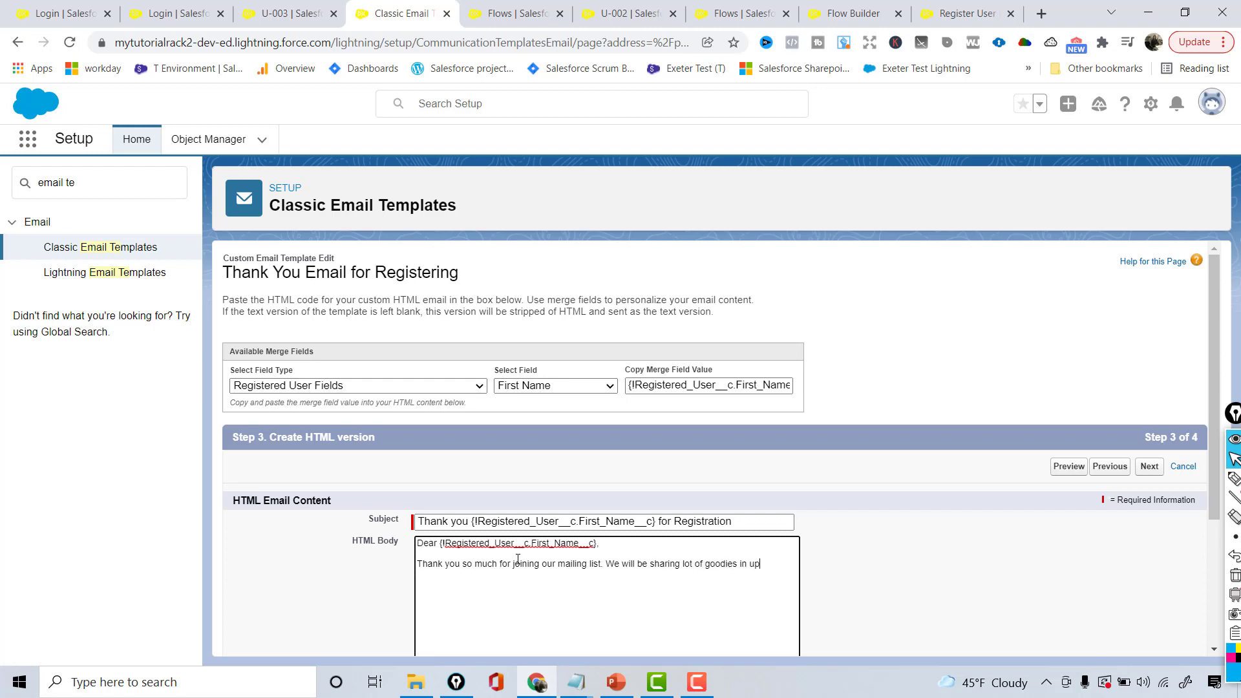
{"action": "type", "text": "coming emails but for the timing, please enjoy this"}
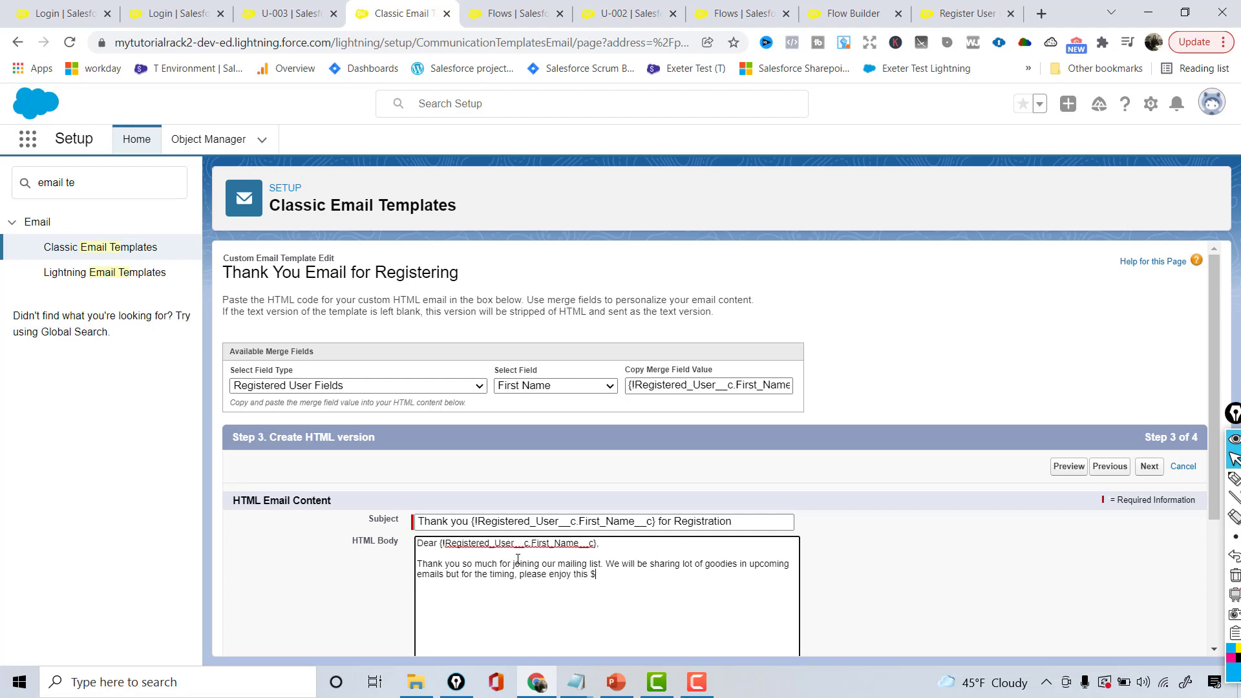
{"action": "type", "text": " $5 OFF coupon  code for Starbucks."}
{"action": "key", "text": "Return"}
{"action": "key", "text": "Return"}
{"action": "type", "text": "<b>COUPON CODE: STARTBUCKS5 </b>"}
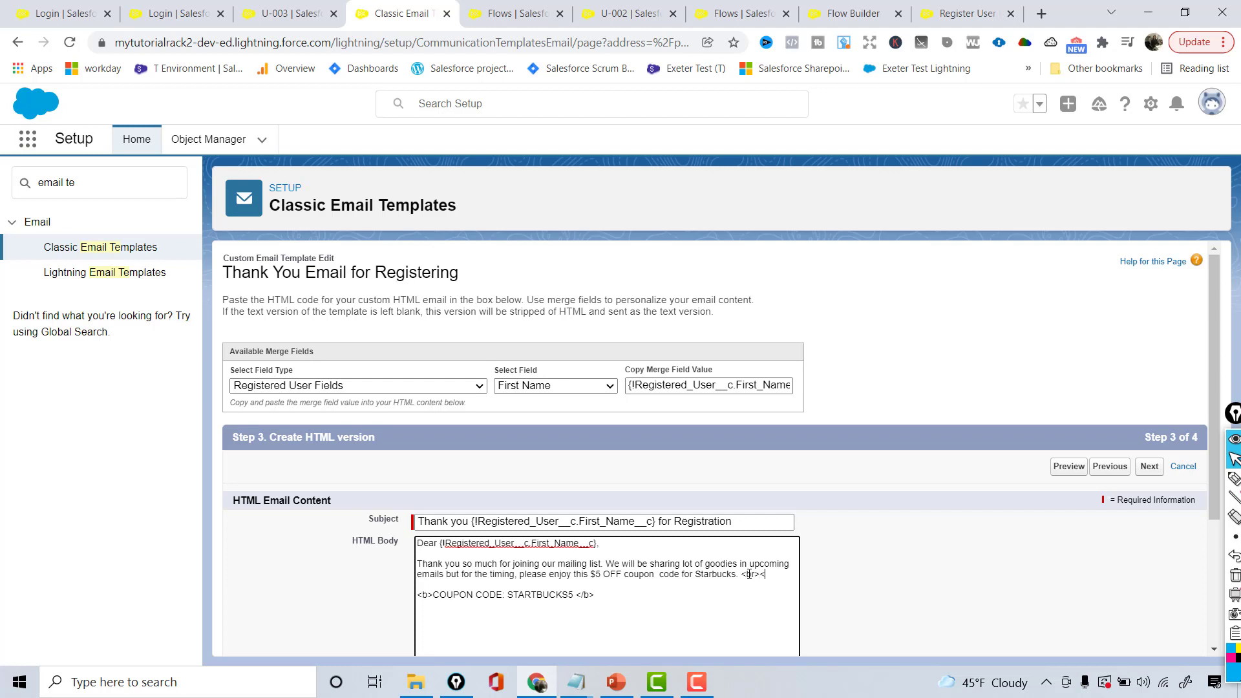
{"action": "type", "text": "/br>"}
{"action": "scroll", "coordinate": [731, 543], "scroll_direction": "down", "scroll_amount": 1}
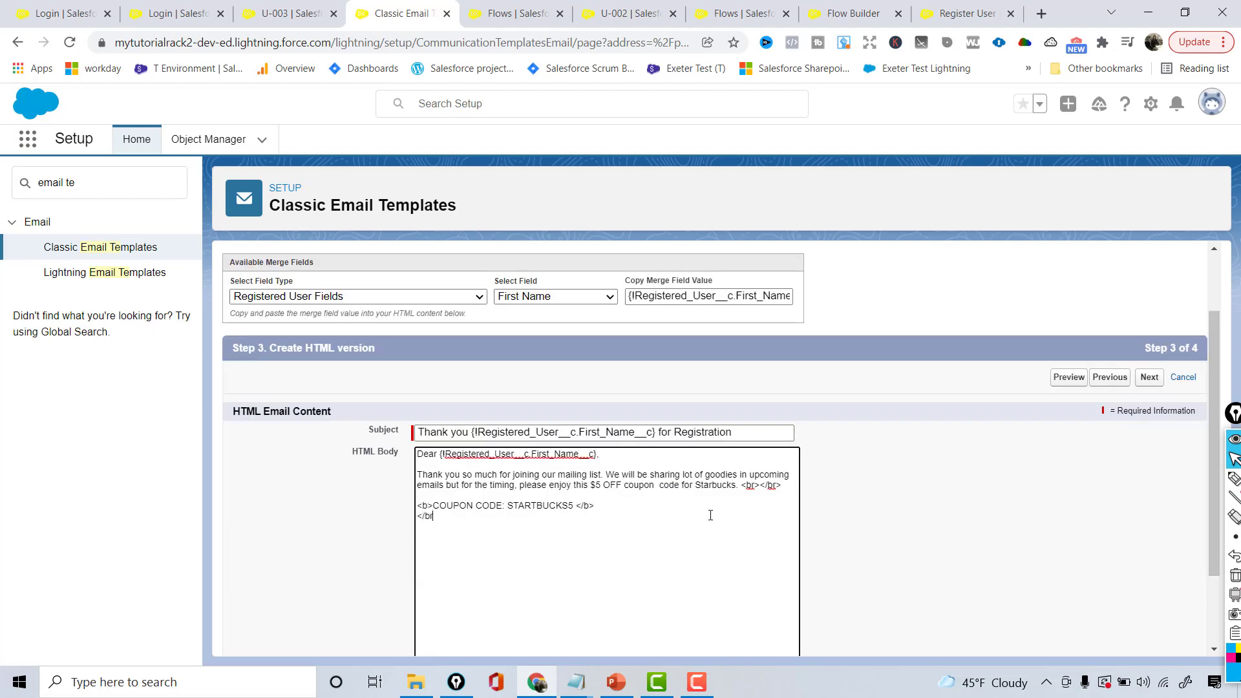
{"action": "type", "text": "Please "}
{"action": "type", "text": "enjoy your favorite drink at Startbucks."}
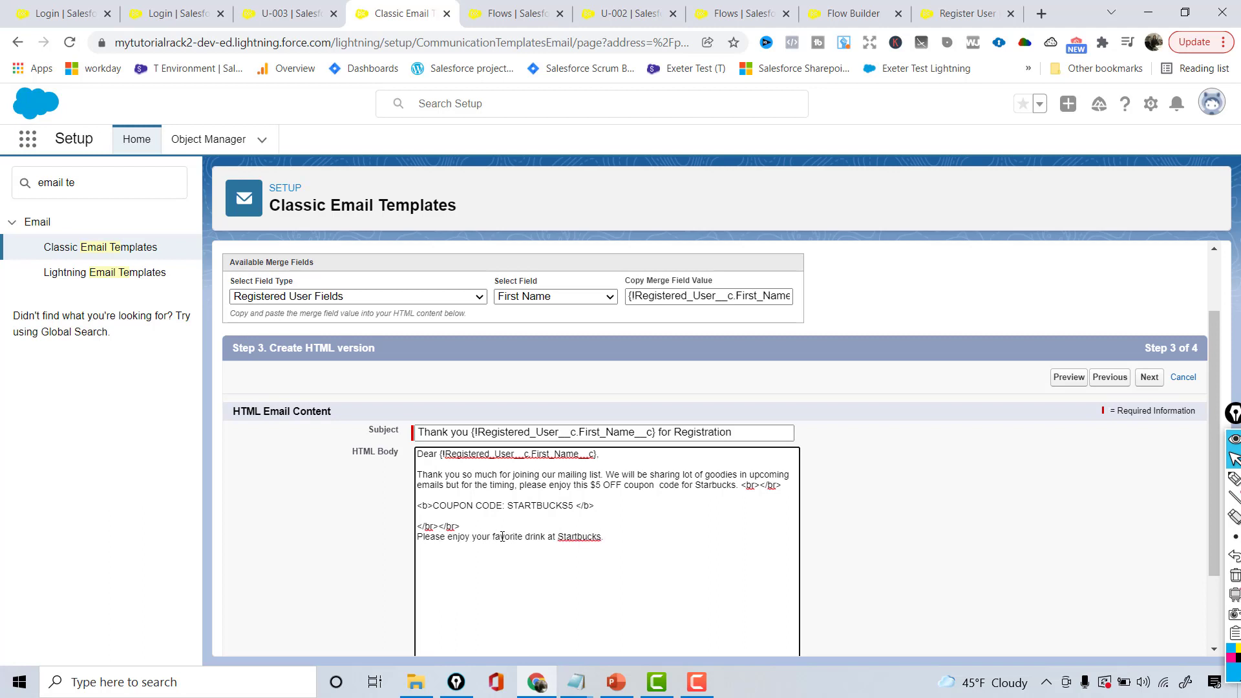
{"action": "type", "text": " Mbr/>"}
{"action": "left_click", "coordinate": [436, 526]}
{"action": "key", "text": "BackSpace"}
{"action": "key", "text": "BackSpace"}
{"action": "key", "text": "BackSpace"}
{"action": "key", "text": "BackSpace"}
{"action": "key", "text": "BackSpace"}
{"action": "key", "text": "BackSpace"}
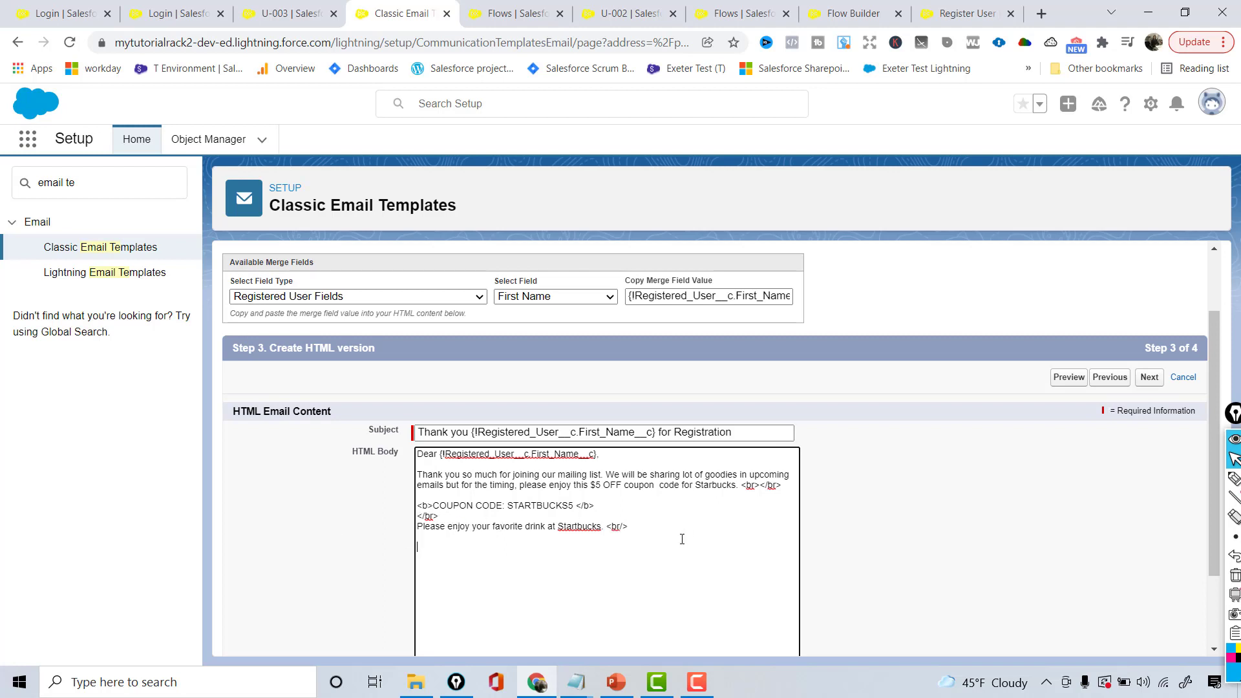
Preview the rendered HTML email, then return to the template editor
{"action": "left_click_drag", "start_coordinate": [620, 560], "coordinate": [398, 455]}
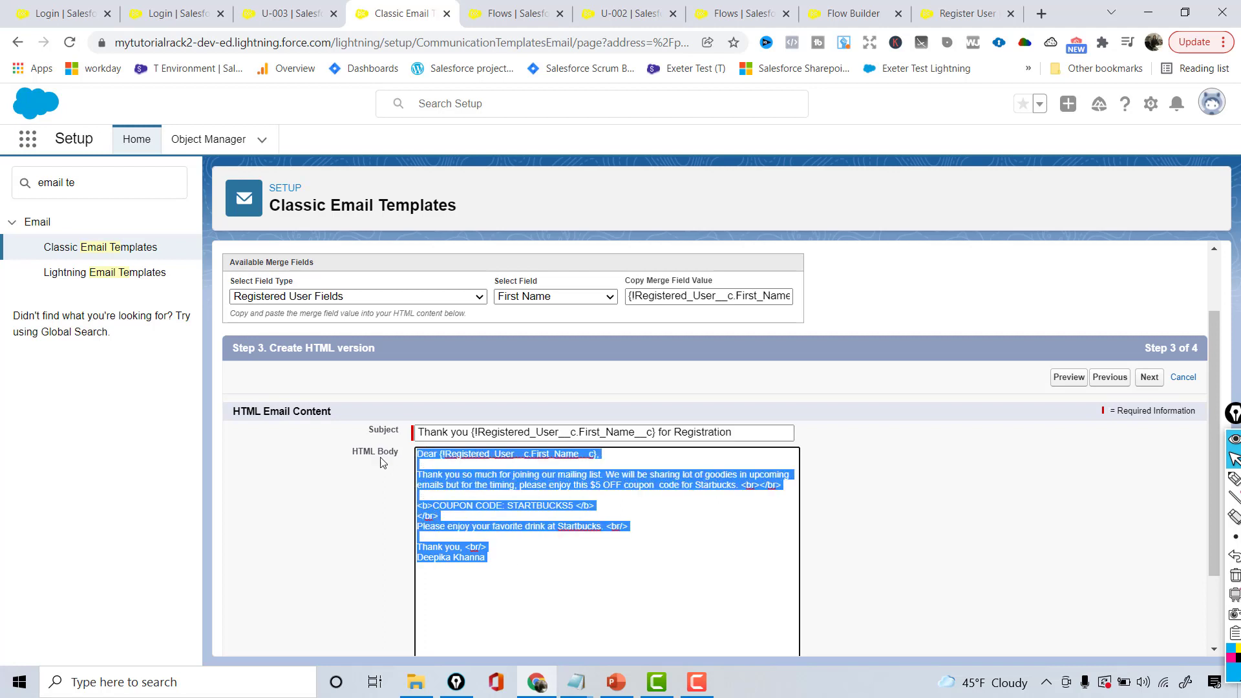
{"action": "left_click", "coordinate": [570, 572]}
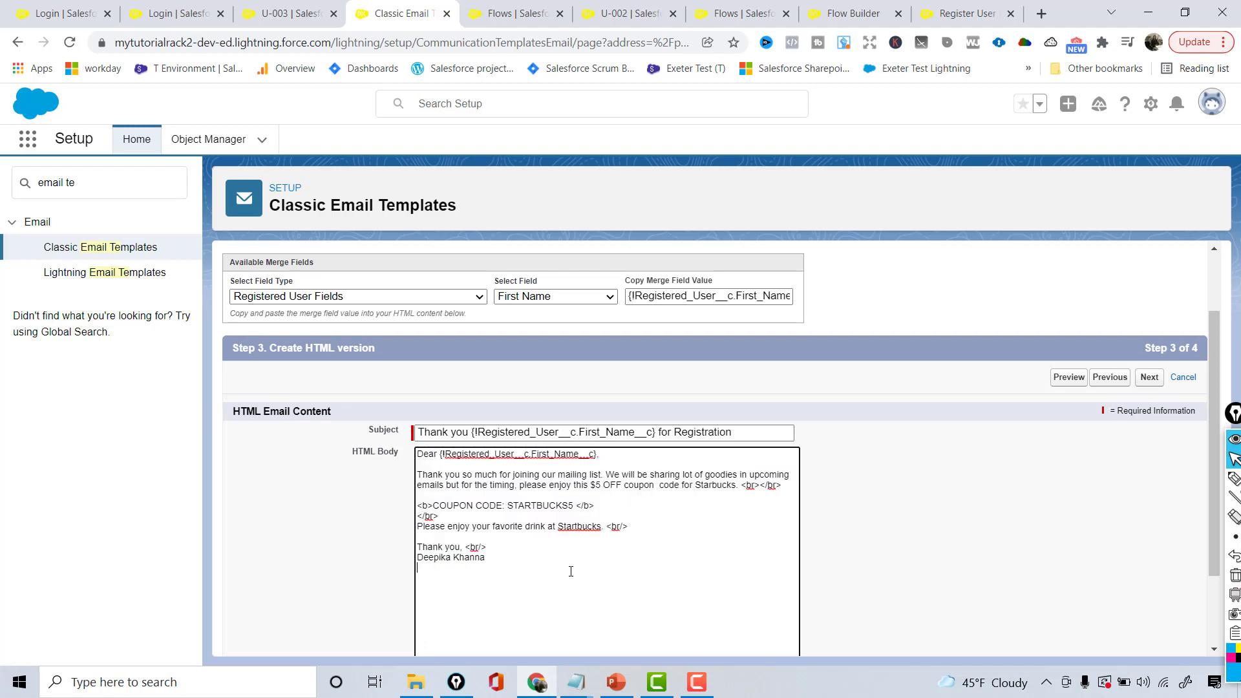
{"action": "left_click", "coordinate": [1070, 378]}
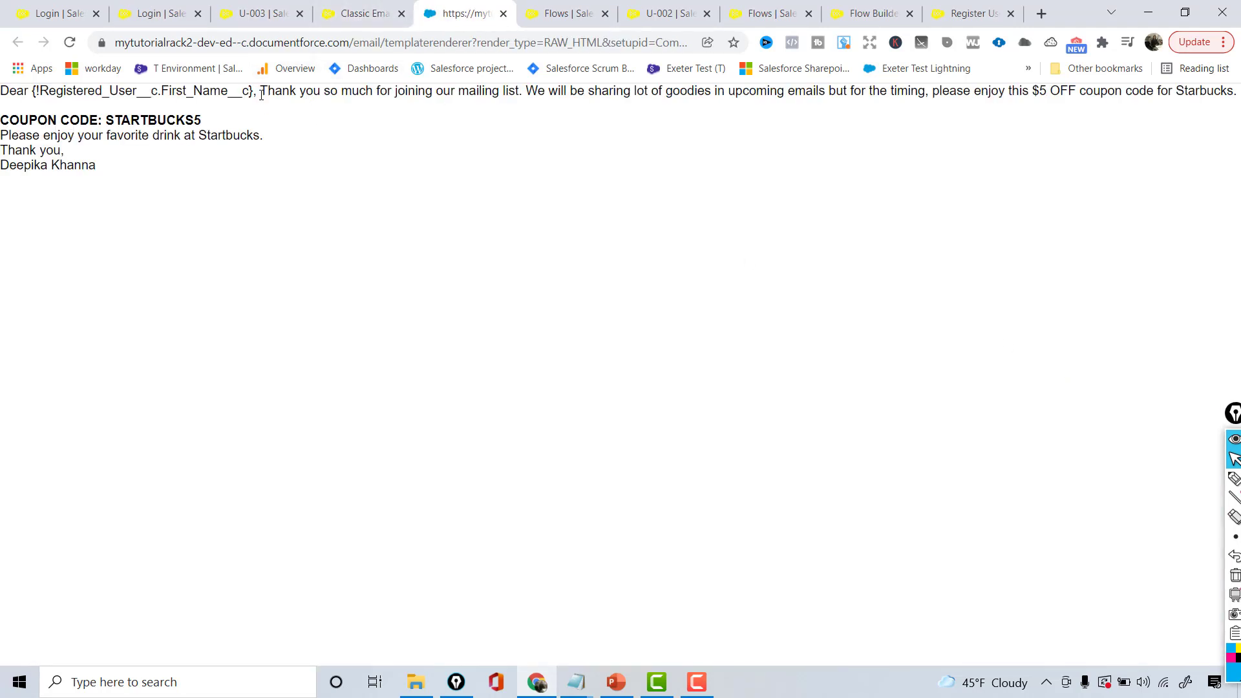
{"action": "left_click_drag", "start_coordinate": [261, 94], "coordinate": [280, 154]}
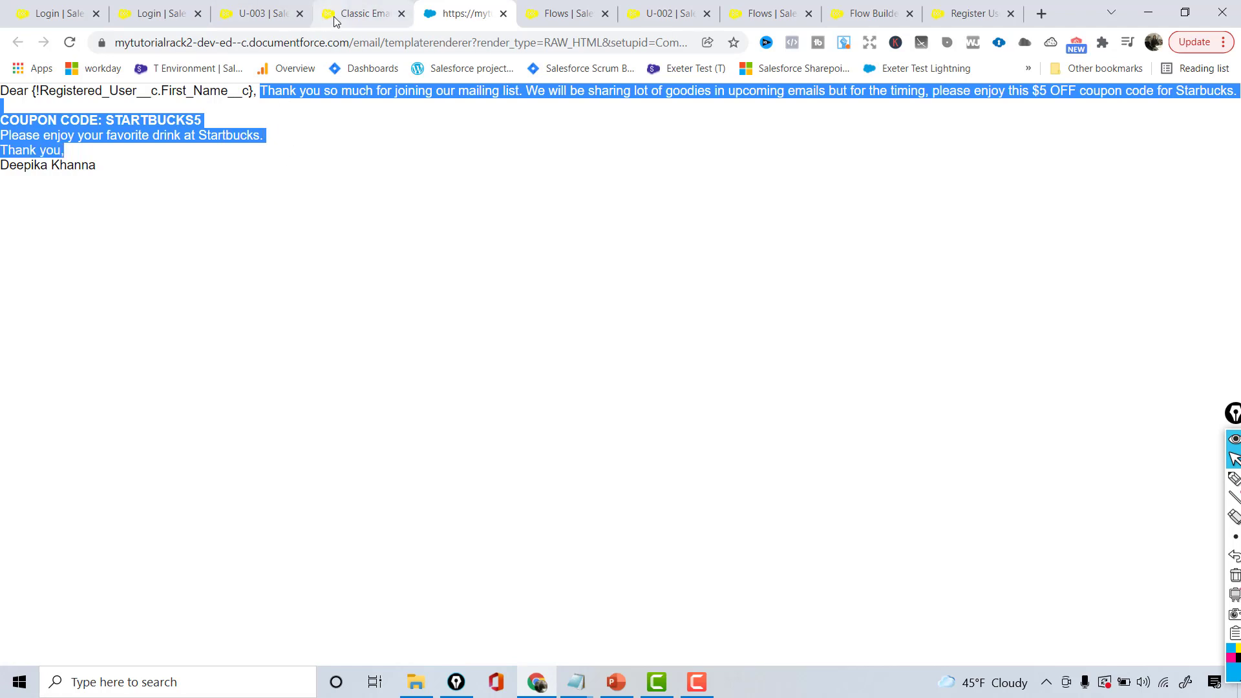
{"action": "left_click", "coordinate": [503, 14]}
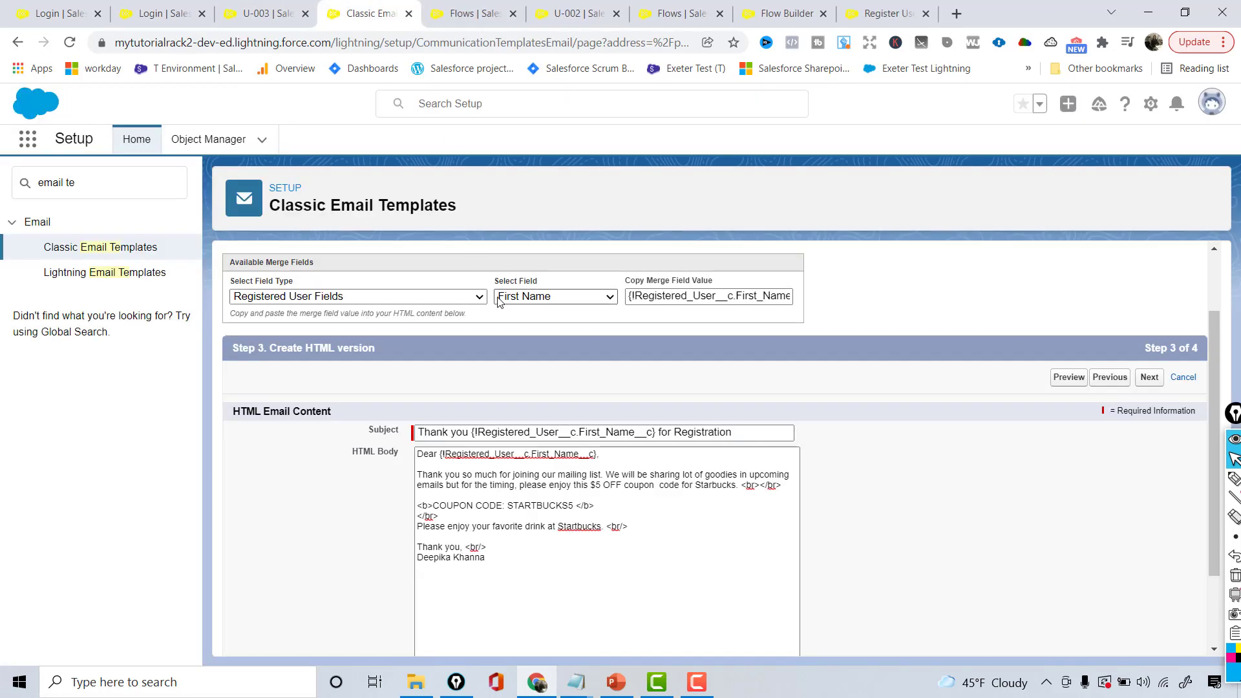
Add <br></br> line breaks after the Dear greeting line
{"action": "left_click", "coordinate": [629, 453]}
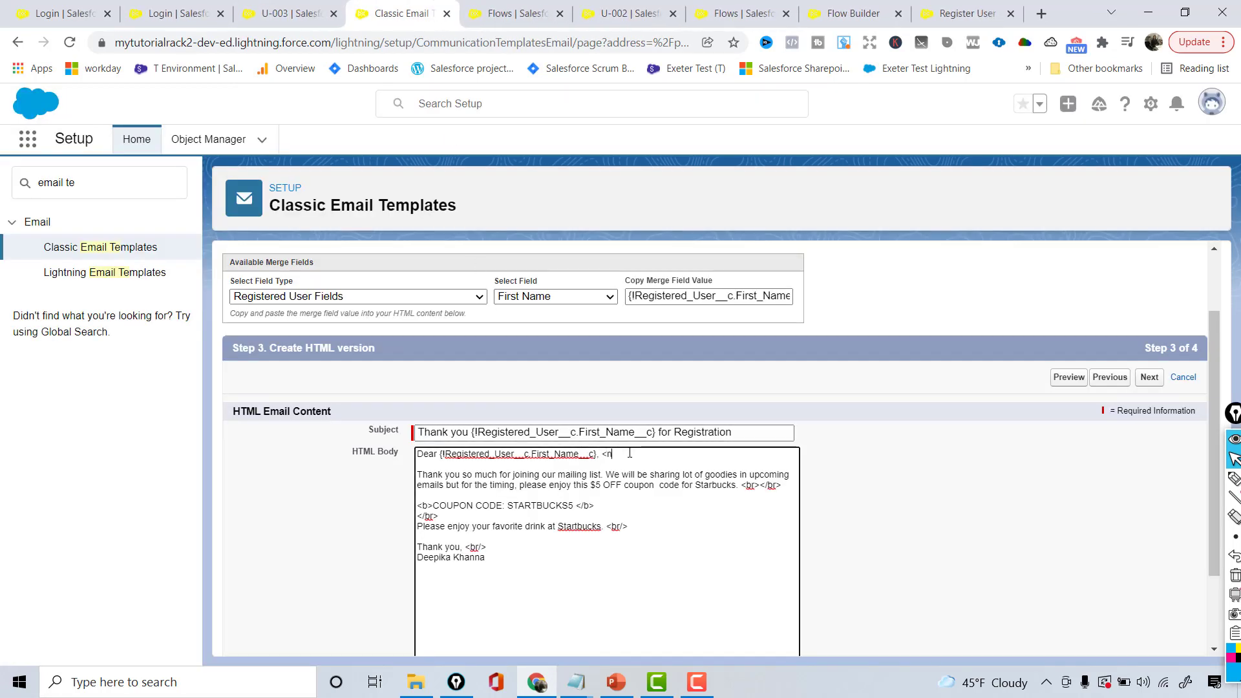
{"action": "type", "text": "<n"}
{"action": "key", "text": "BackSpace"}
{"action": "type", "text": "br></br><br>"}
Fill the text-only version by copying text from the HTML version
{"action": "left_click", "coordinate": [1149, 377]}
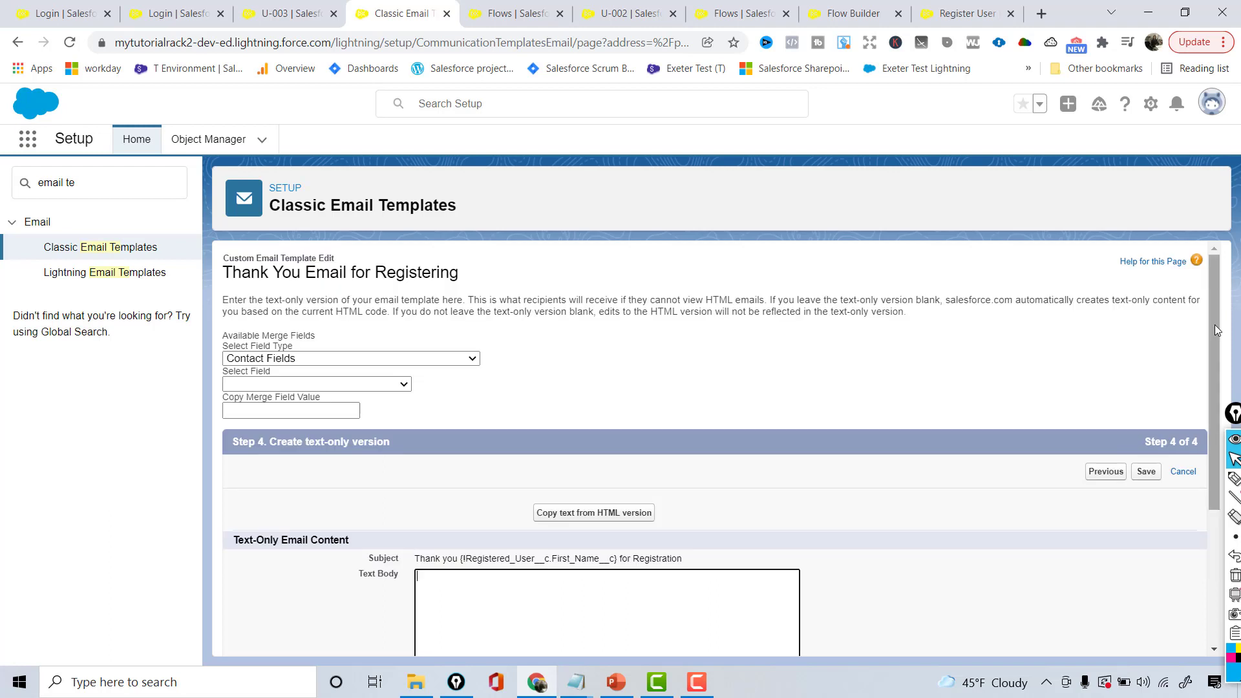
{"action": "scroll", "coordinate": [1215, 388], "scroll_direction": "down", "scroll_amount": 1}
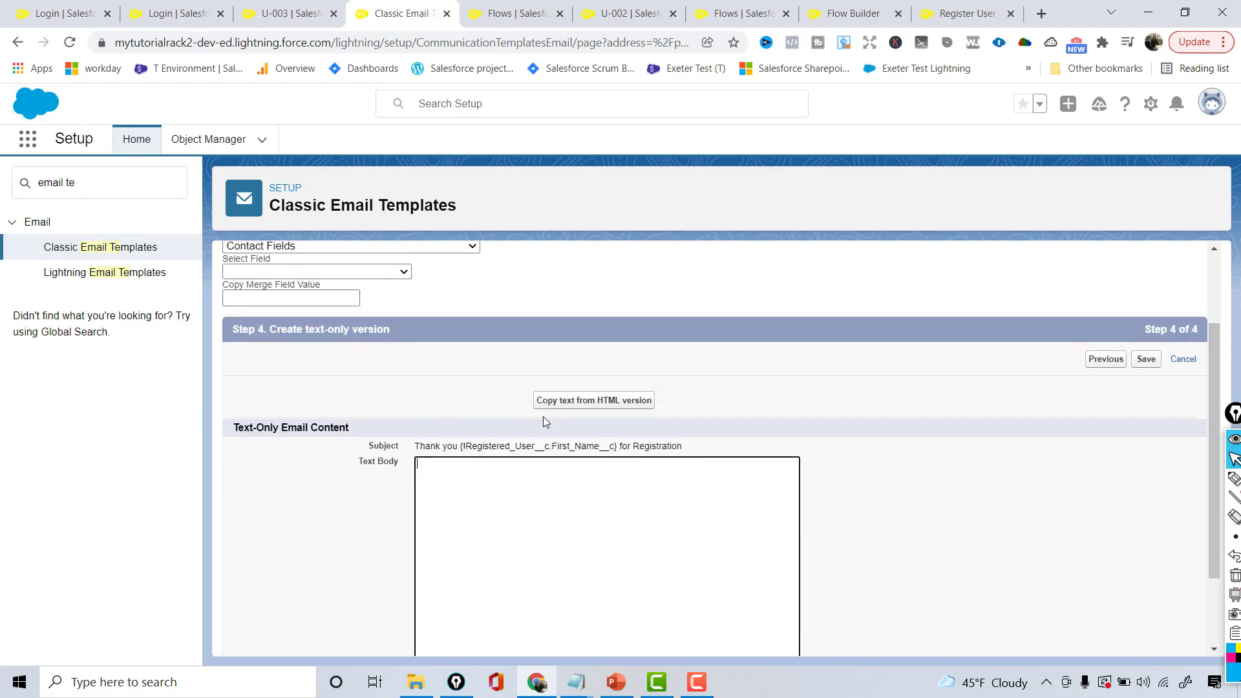
{"action": "left_click", "coordinate": [569, 404]}
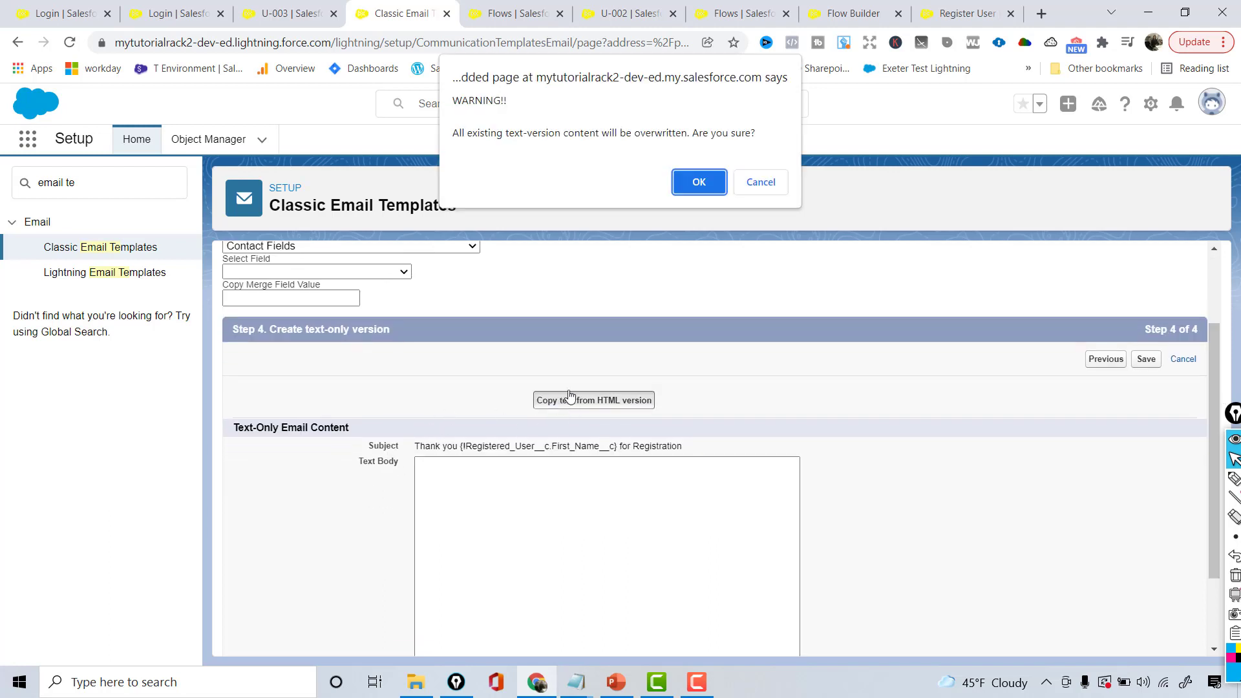
{"action": "left_click", "coordinate": [698, 178]}
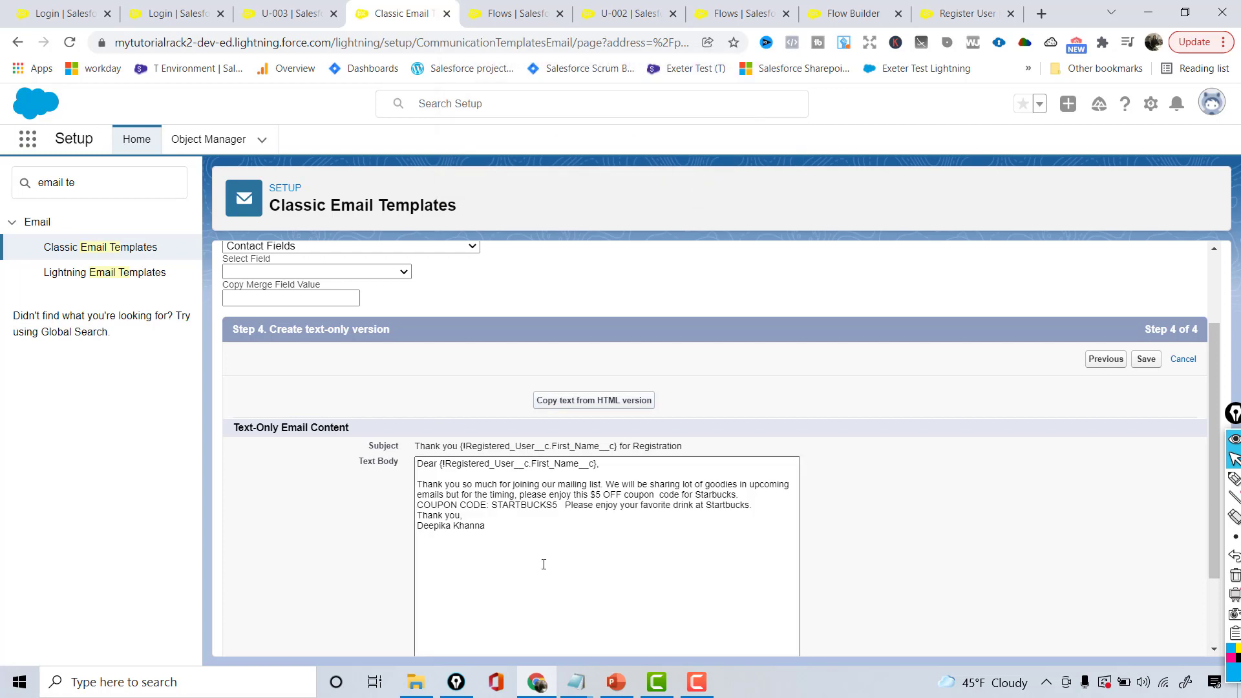
{"action": "left_click_drag", "start_coordinate": [486, 526], "coordinate": [395, 461]}
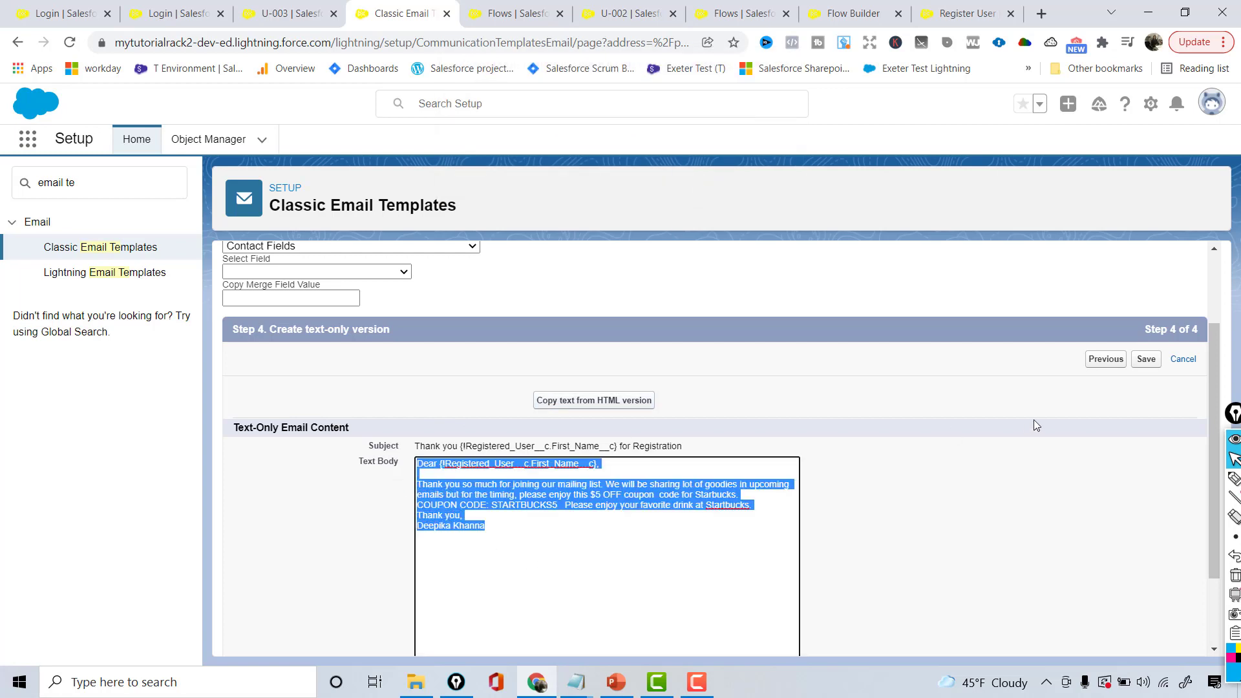
Save the template and open Send Test and Verify Merge Fields
{"action": "left_click", "coordinate": [1146, 360]}
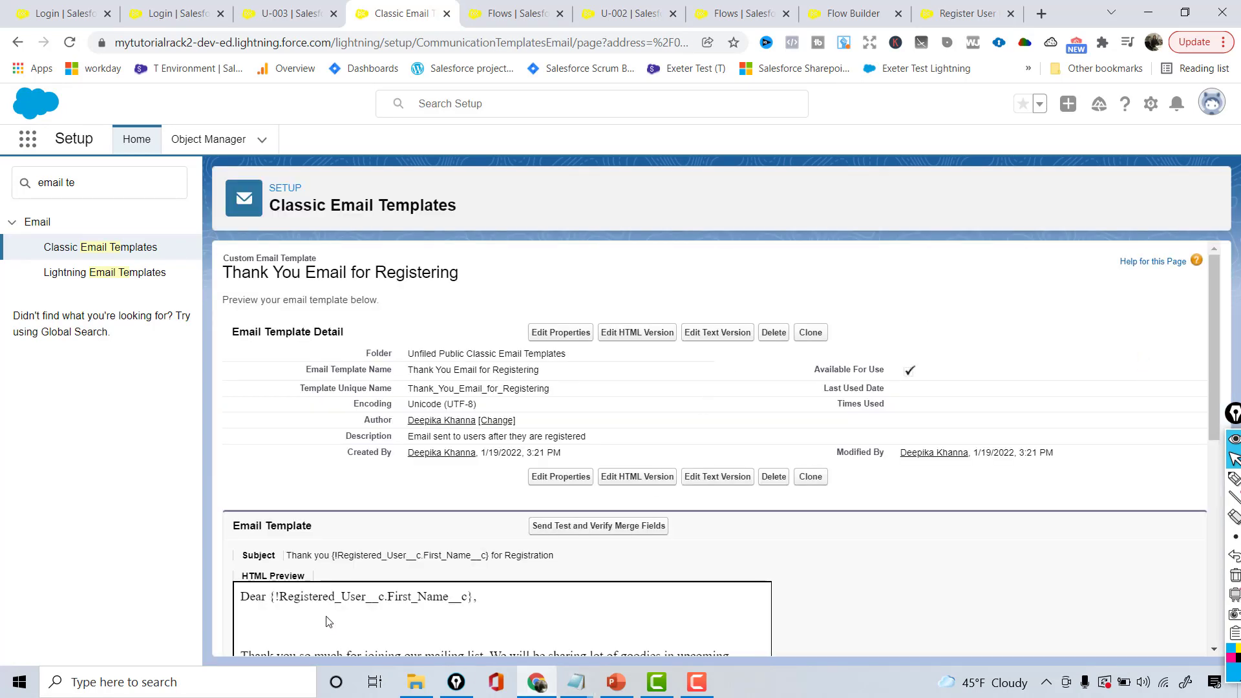
{"action": "left_click_drag", "start_coordinate": [1210, 365], "coordinate": [1211, 448]}
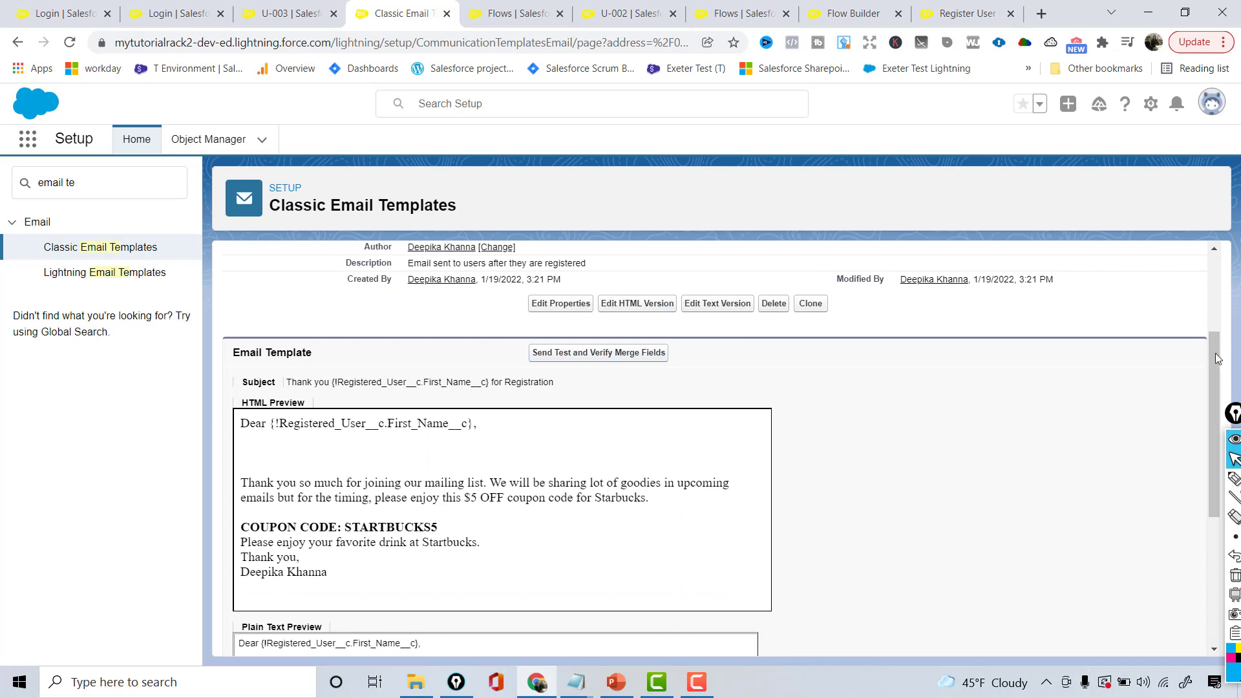
{"action": "left_click_drag", "start_coordinate": [1208, 360], "coordinate": [1208, 375]}
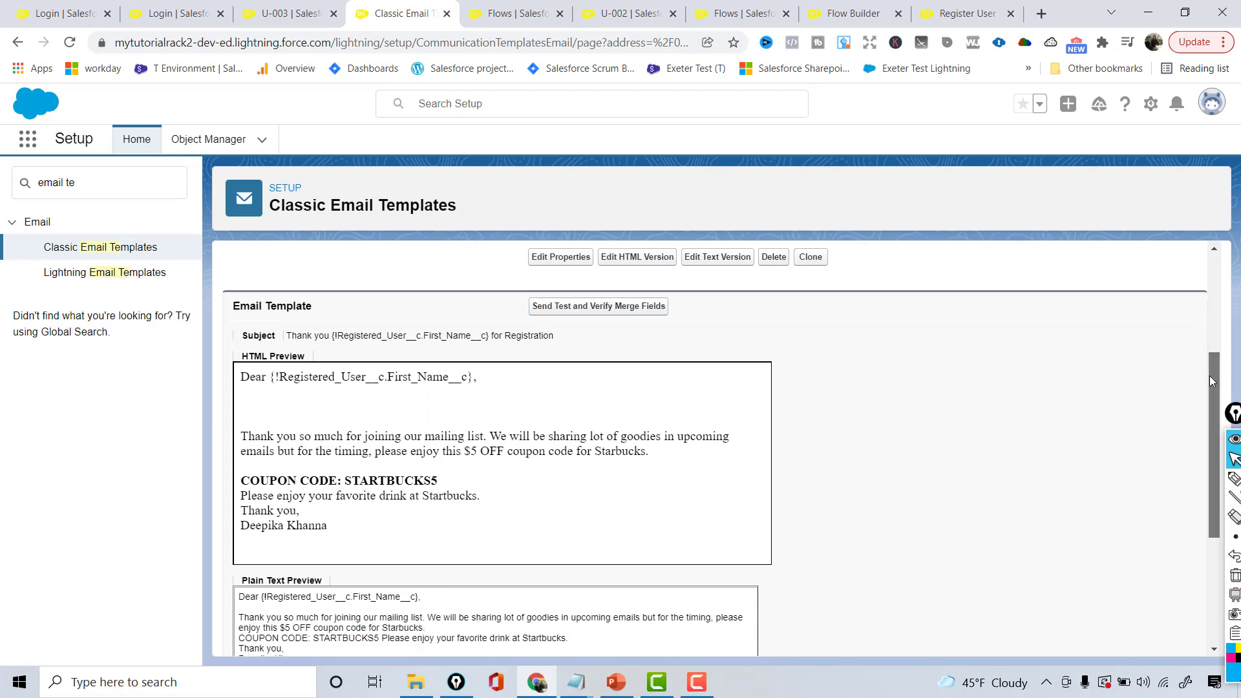
{"action": "left_click", "coordinate": [648, 310]}
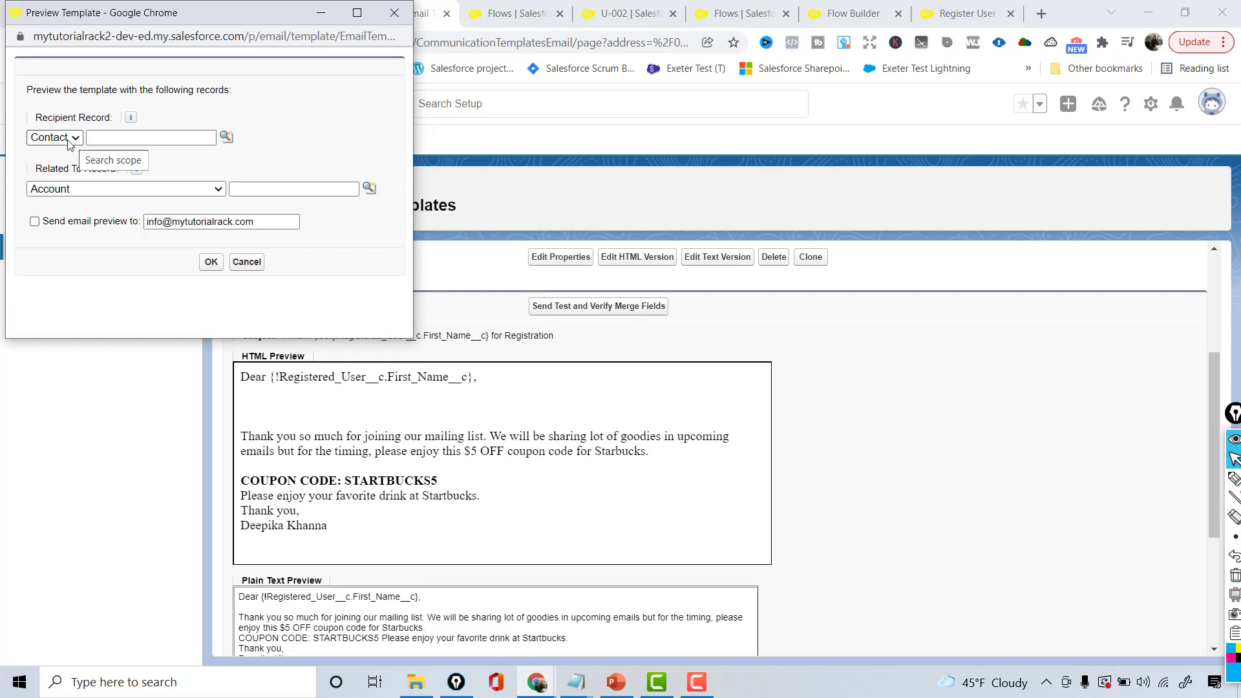
Merge the test with Registered User U-001 and send the preview to the user's e-mail address
{"action": "left_click", "coordinate": [61, 193]}
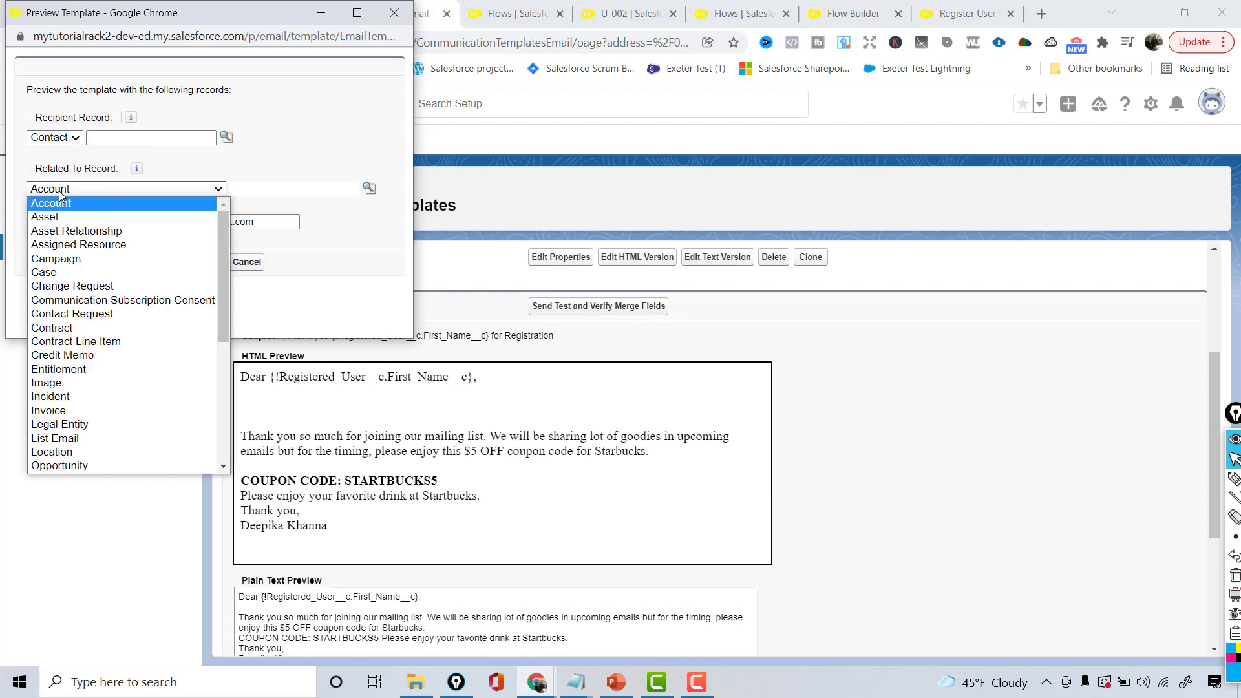
{"action": "key", "text": "r"}
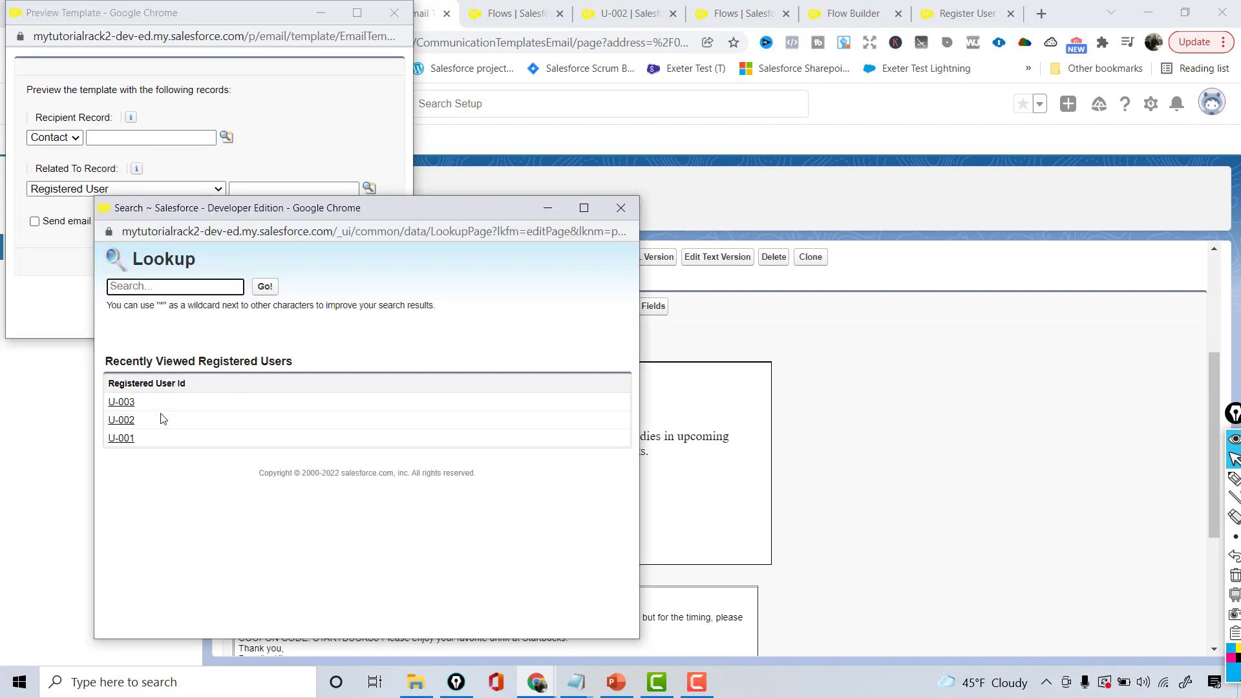
{"action": "left_click", "coordinate": [121, 437]}
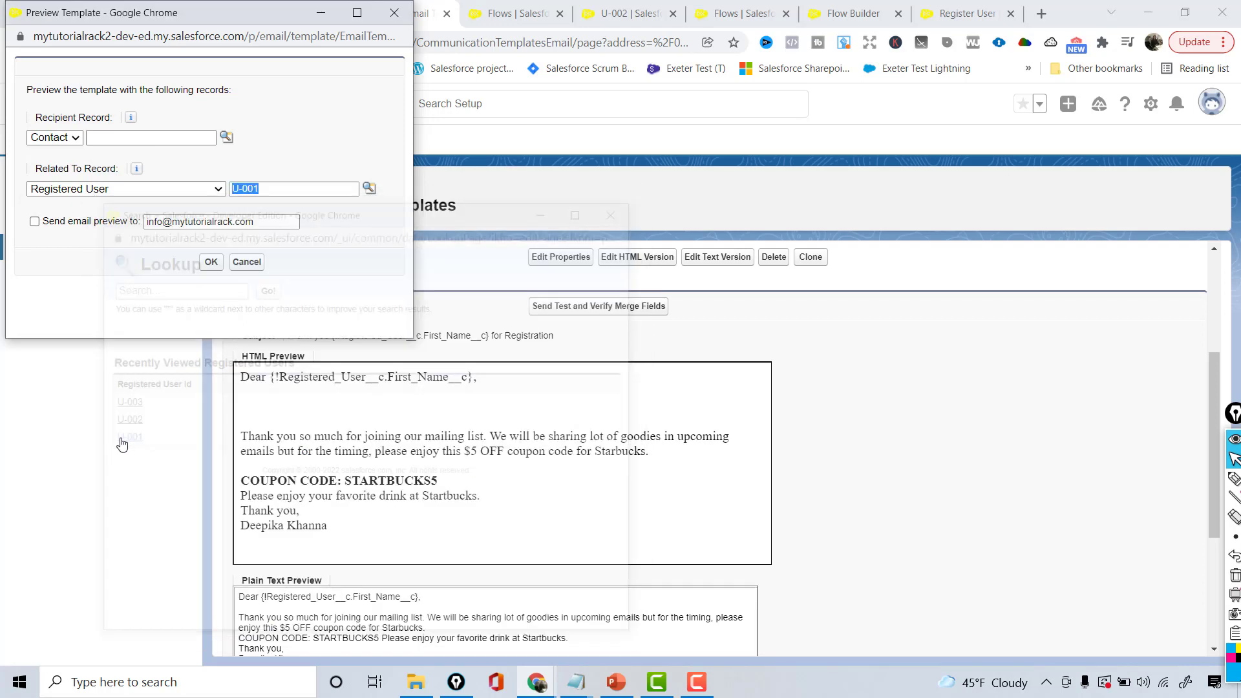
{"action": "left_click", "coordinate": [108, 223]}
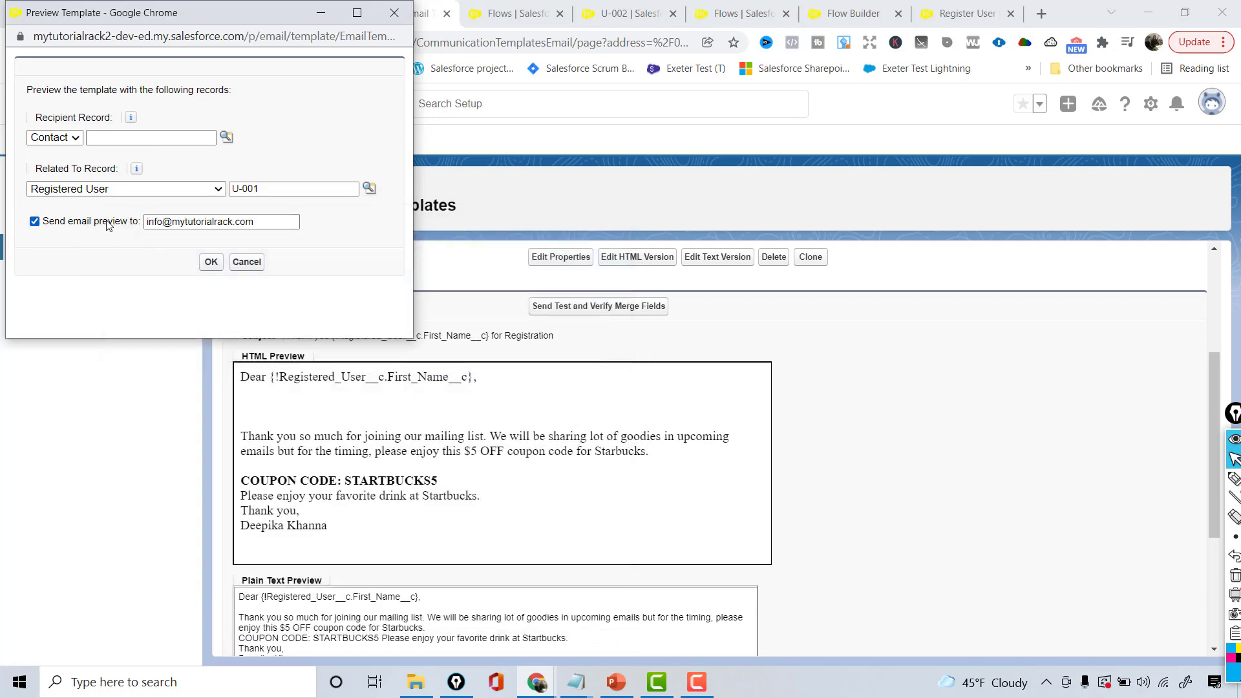
{"action": "triple_click", "coordinate": [208, 222]}
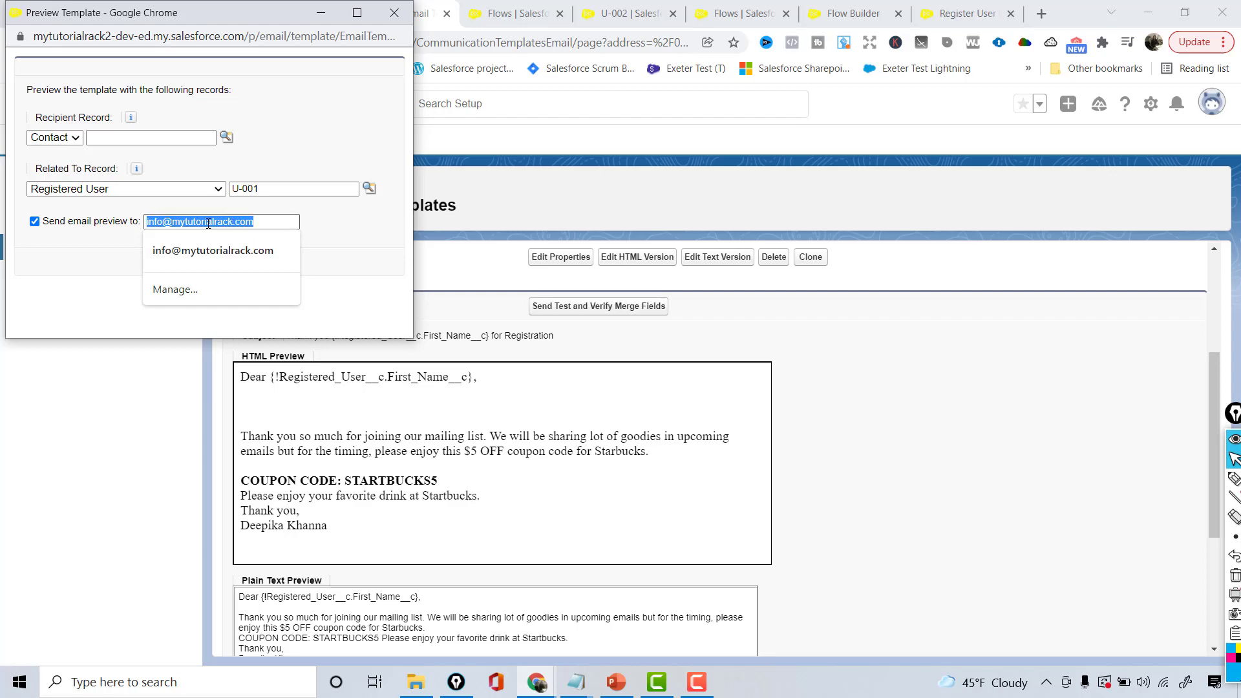
{"action": "type", "text": "k"}
{"action": "left_click", "coordinate": [213, 250]}
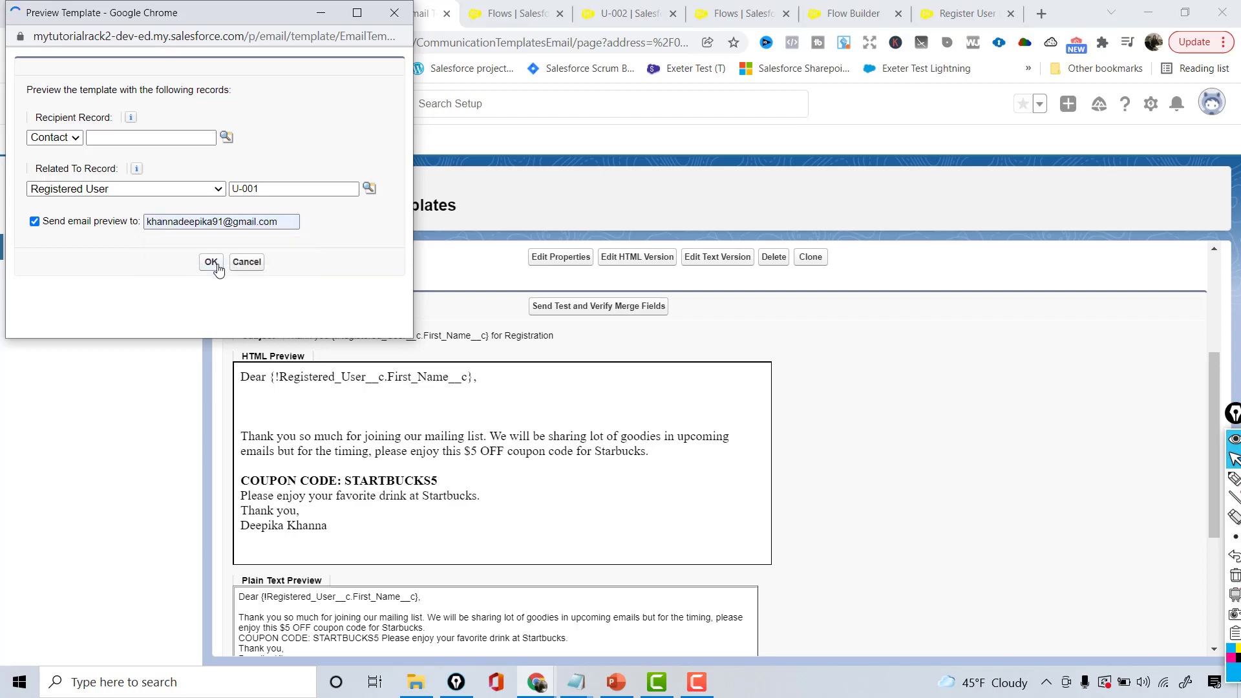
{"action": "left_click", "coordinate": [211, 262]}
{"action": "left_click", "coordinate": [1042, 14]}
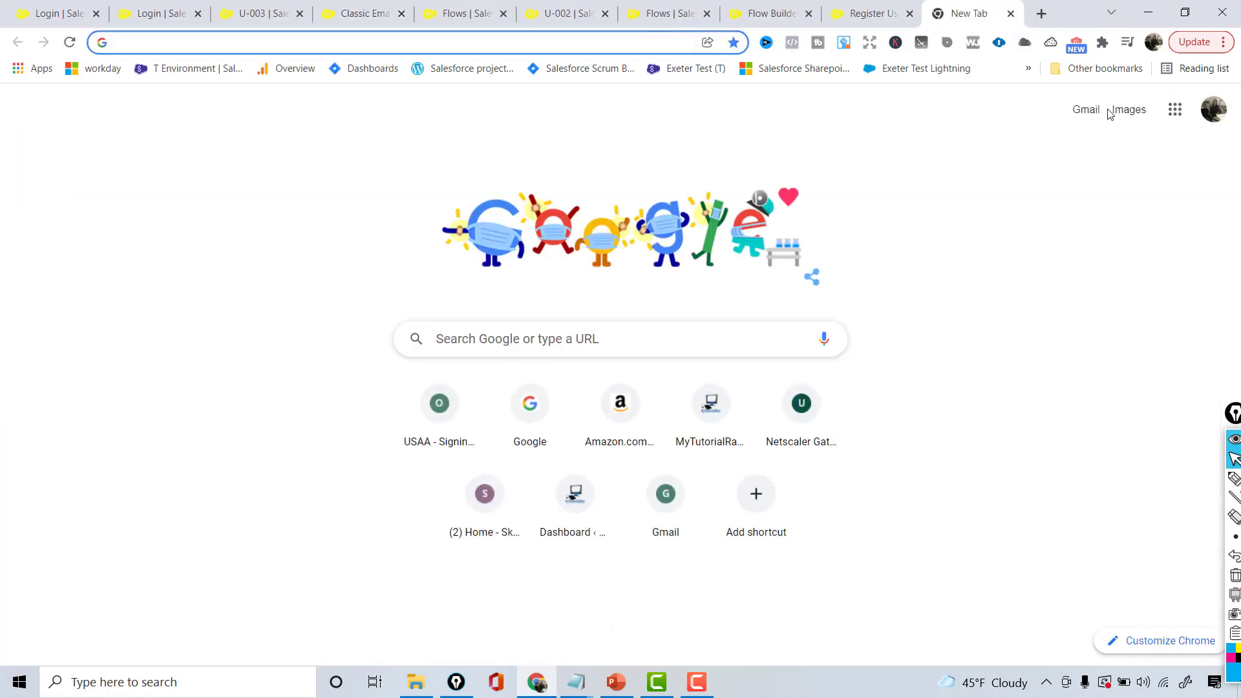
In Gmail Trash, review the thank-you email's merged first name and STARTBUCKS5 coupon, then close Gmail
{"action": "left_click", "coordinate": [1085, 110]}
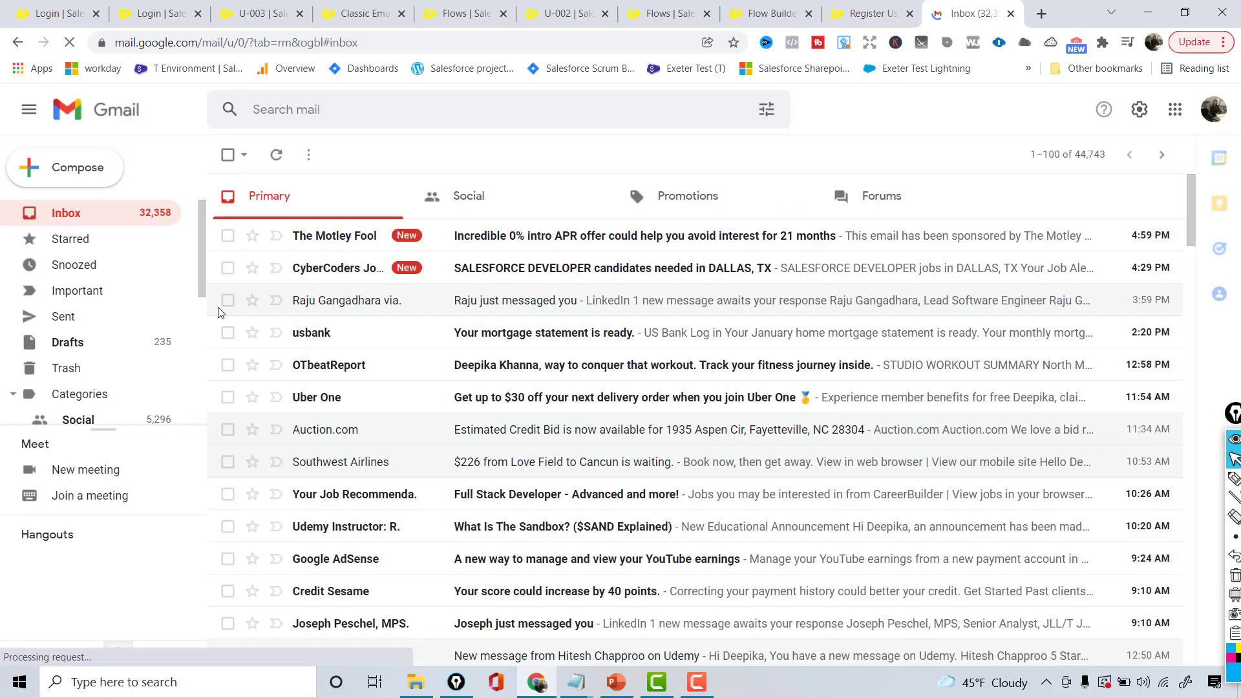
{"action": "left_click", "coordinate": [71, 368]}
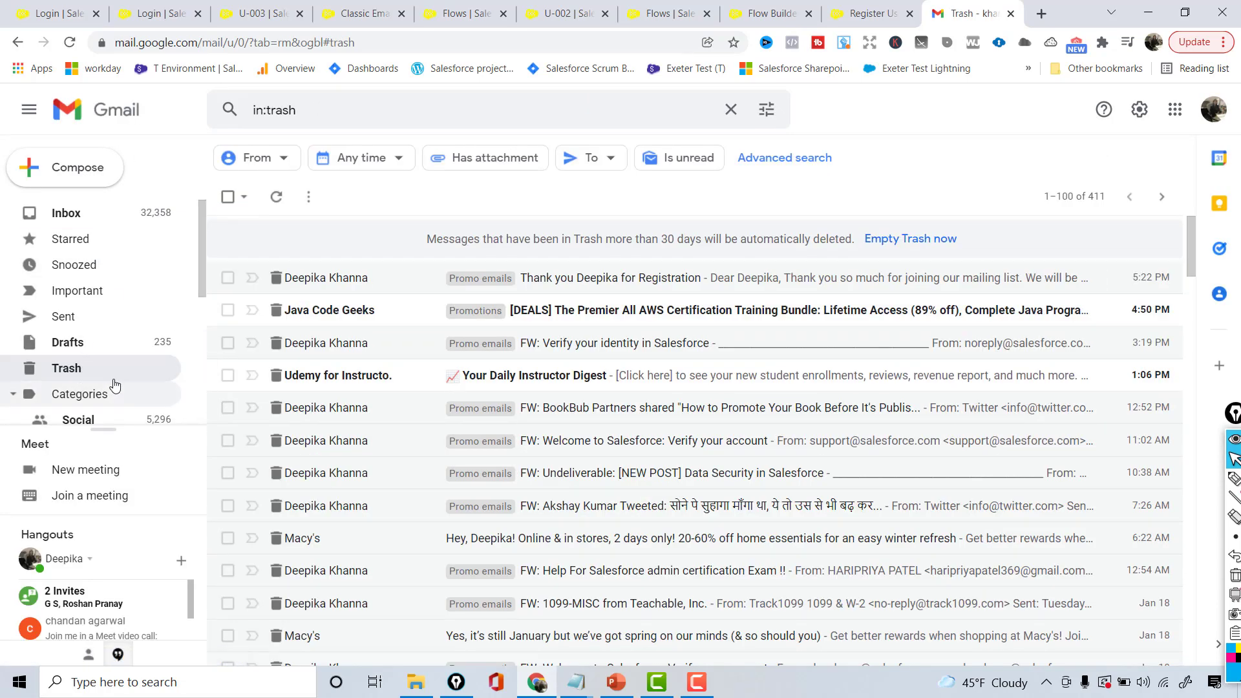
{"action": "left_click", "coordinate": [568, 278]}
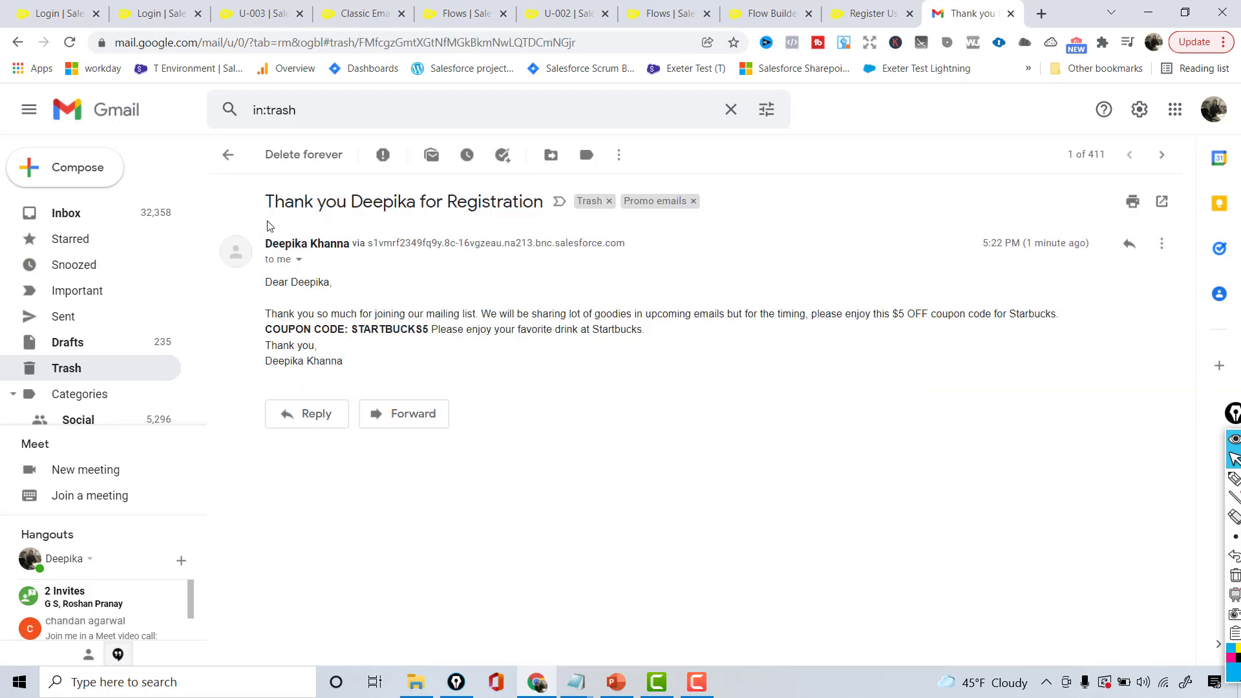
{"action": "double_click", "coordinate": [374, 202]}
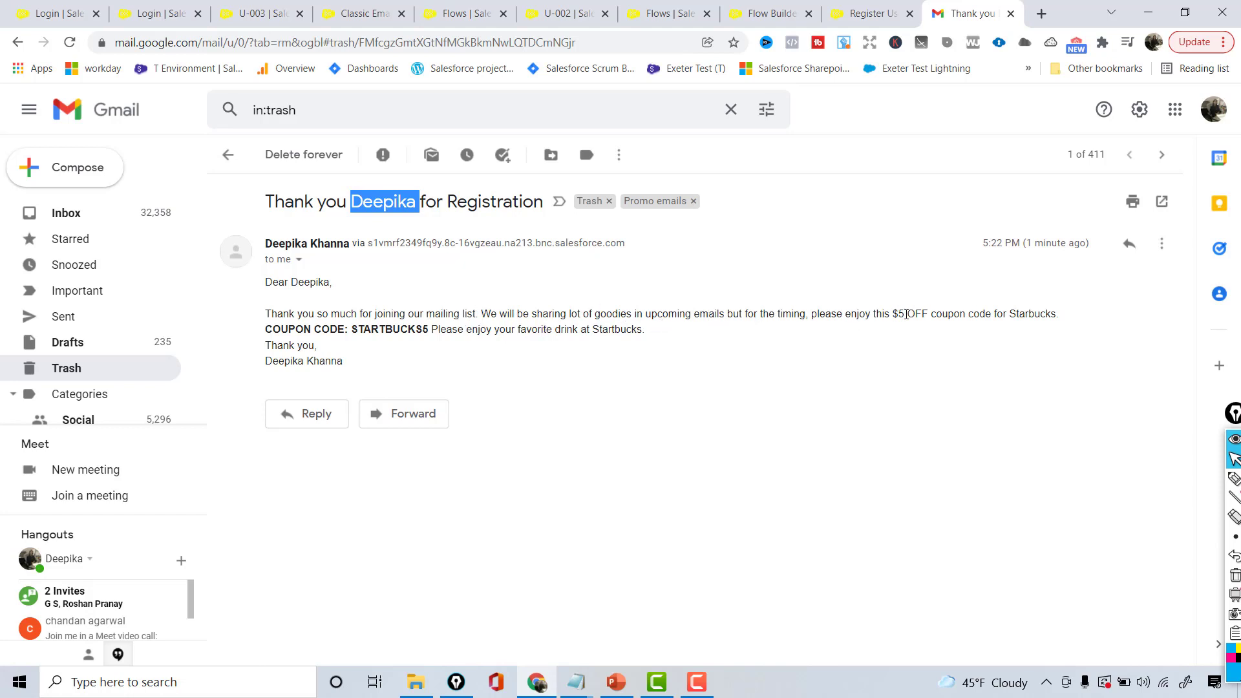
{"action": "left_click", "coordinate": [1056, 314]}
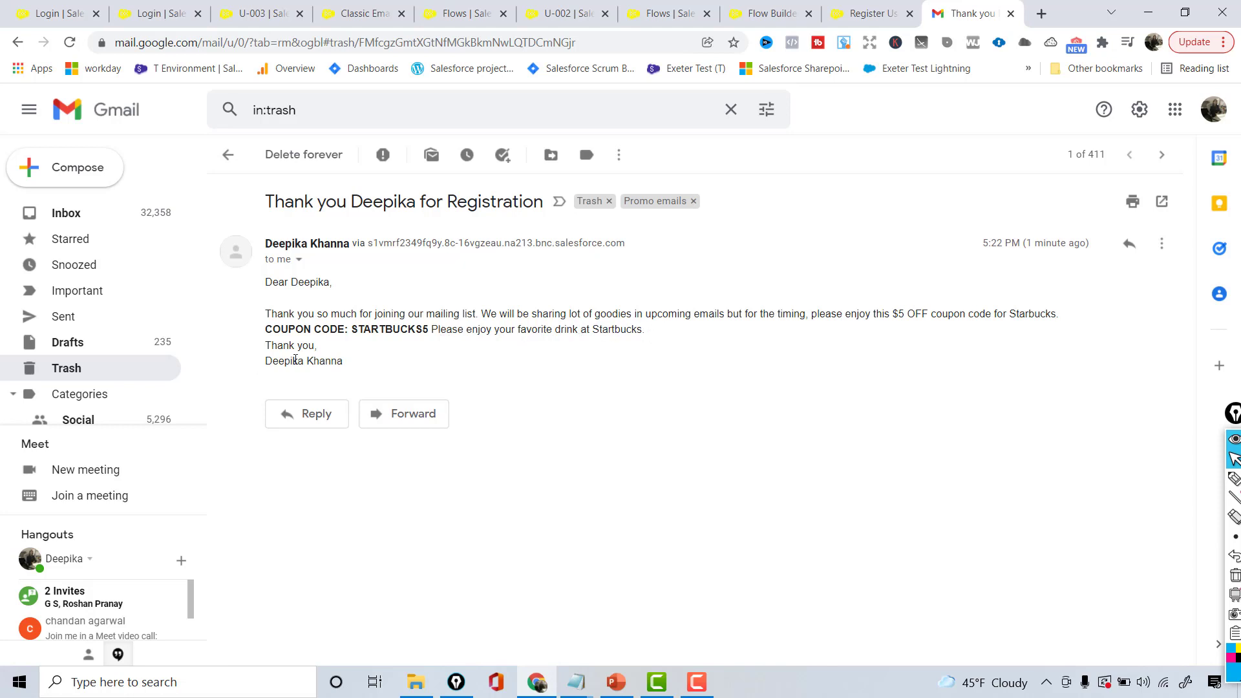
{"action": "left_click", "coordinate": [366, 374]}
{"action": "left_click_drag", "start_coordinate": [366, 378], "coordinate": [1034, 239]}
{"action": "left_click", "coordinate": [1011, 13]}
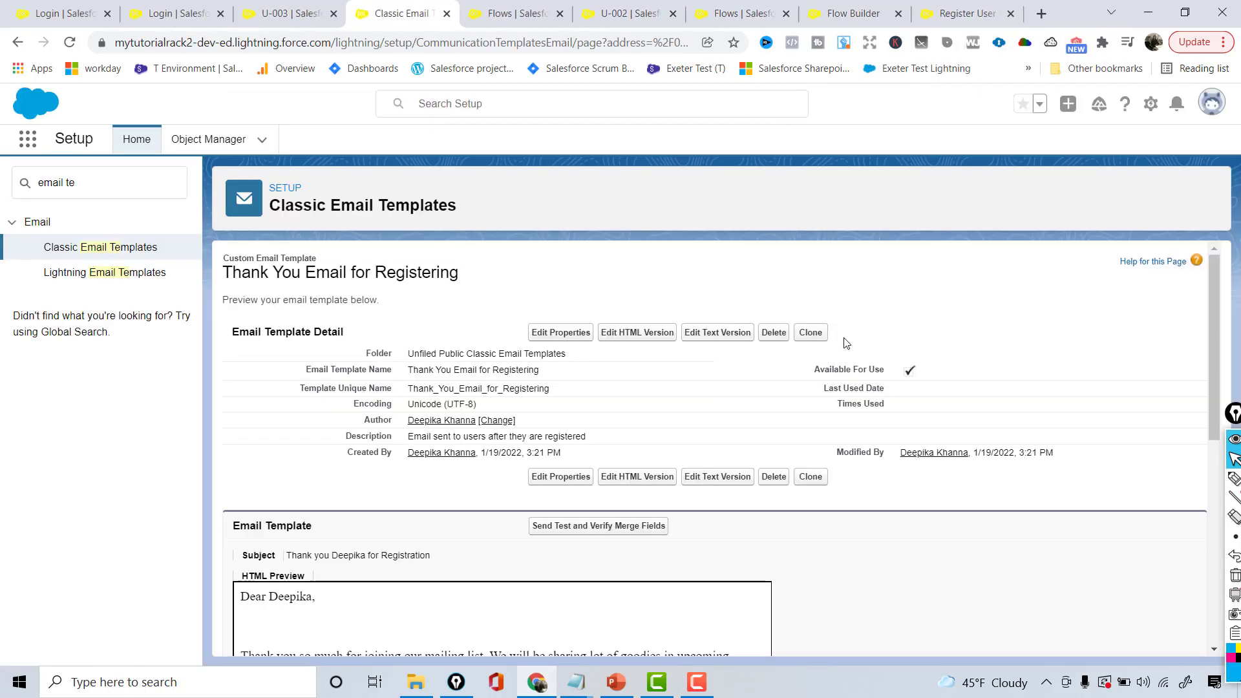
Search 'alert' in Setup Quick Find and open Workflow Actions > Email Alerts
{"action": "mouse_move", "coordinate": [1217, 285]}
{"action": "left_mouse_down"}
{"action": "mouse_move", "coordinate": [1216, 407]}
{"action": "mouse_move", "coordinate": [1217, 285]}
{"action": "left_mouse_up"}
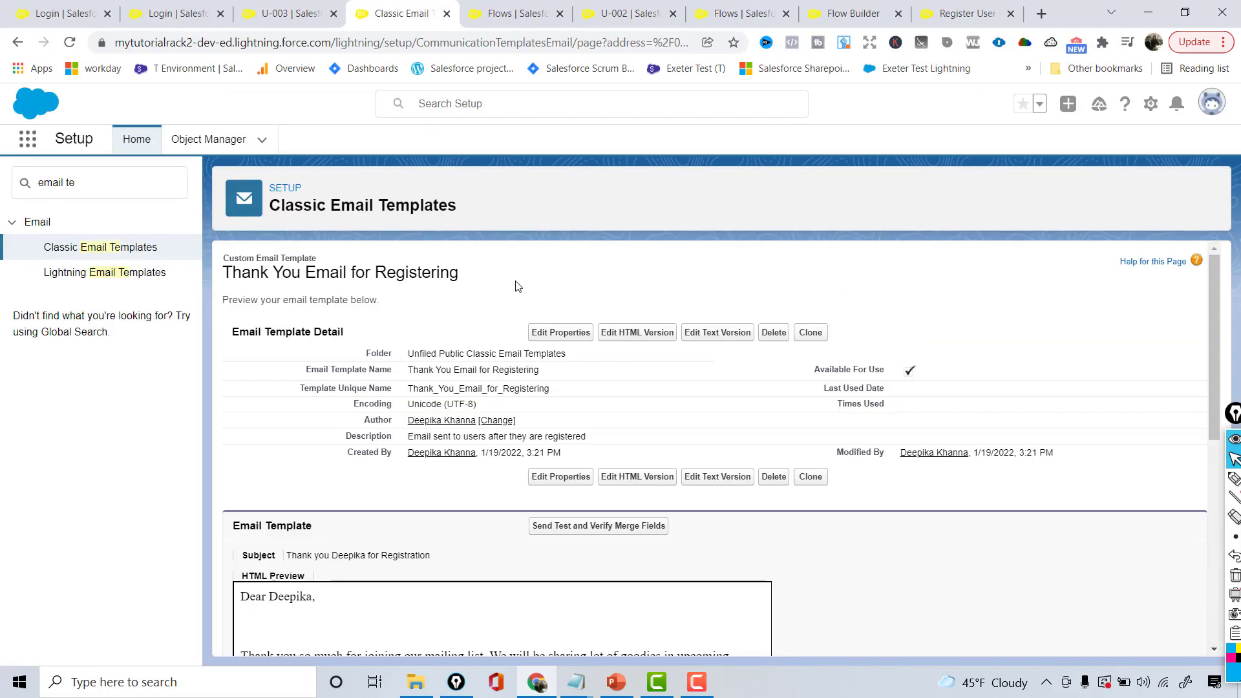
{"action": "double_click", "coordinate": [511, 388]}
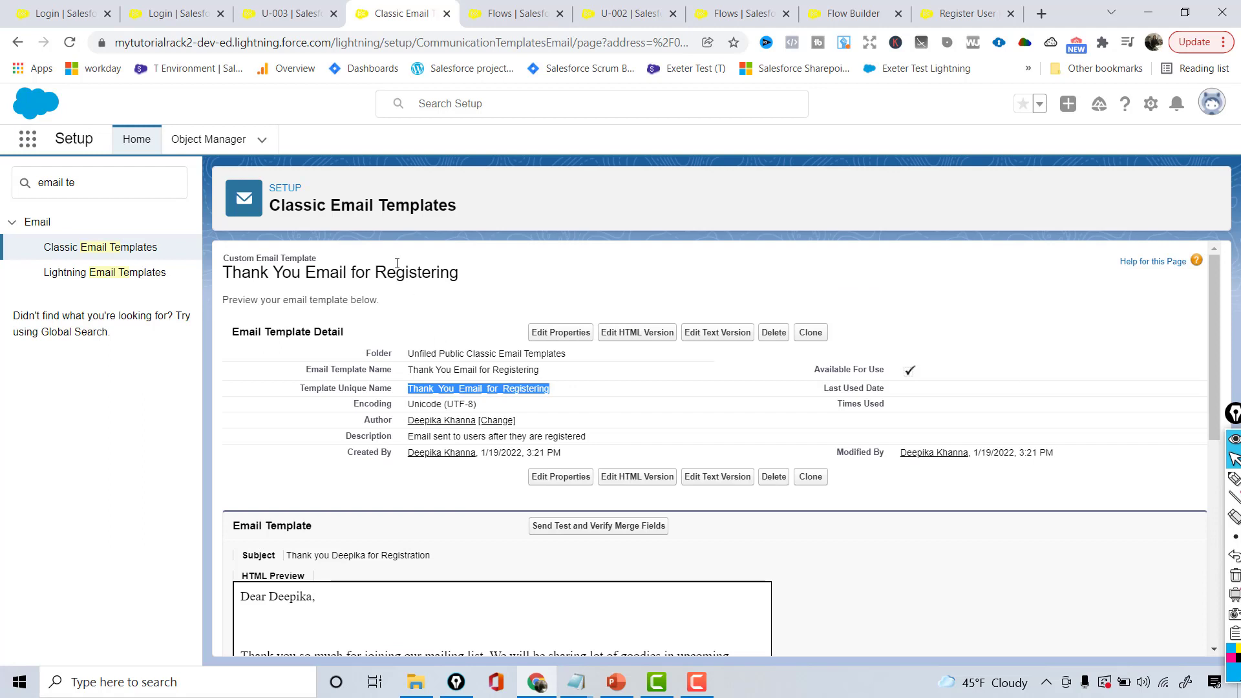
{"action": "left_click", "coordinate": [85, 189]}
{"action": "key", "text": "BackSpace"}
{"action": "type", "text": "alert"}
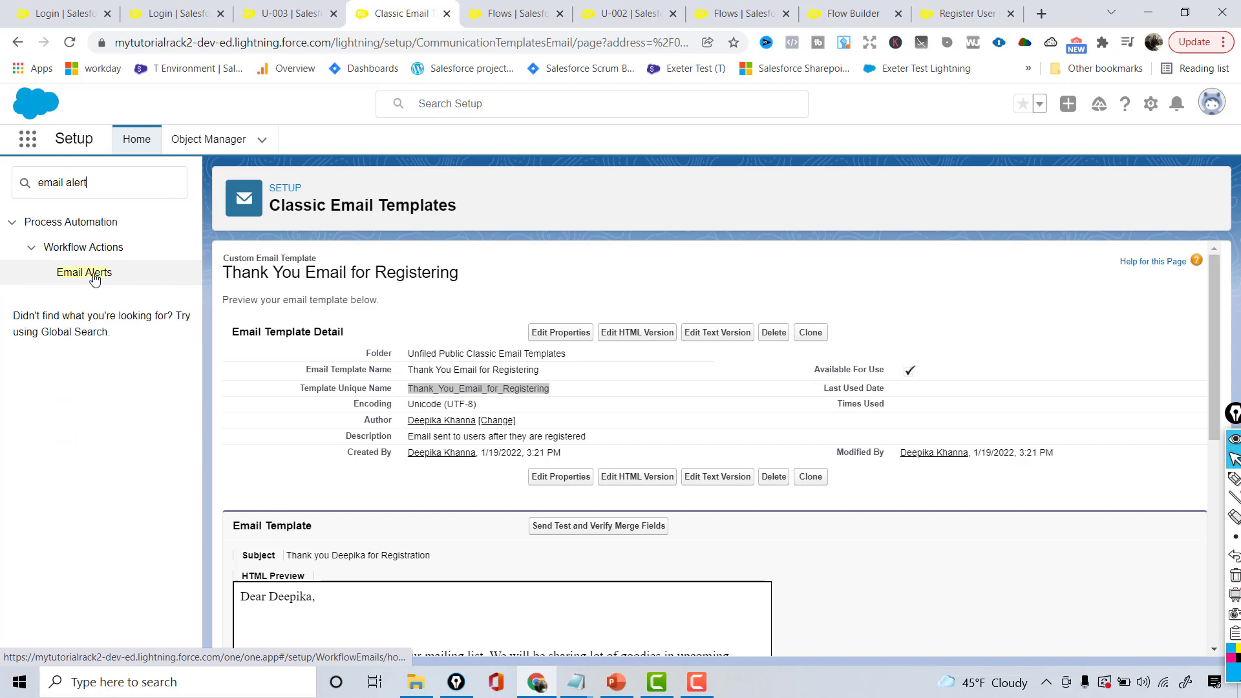
{"action": "left_click", "coordinate": [94, 277]}
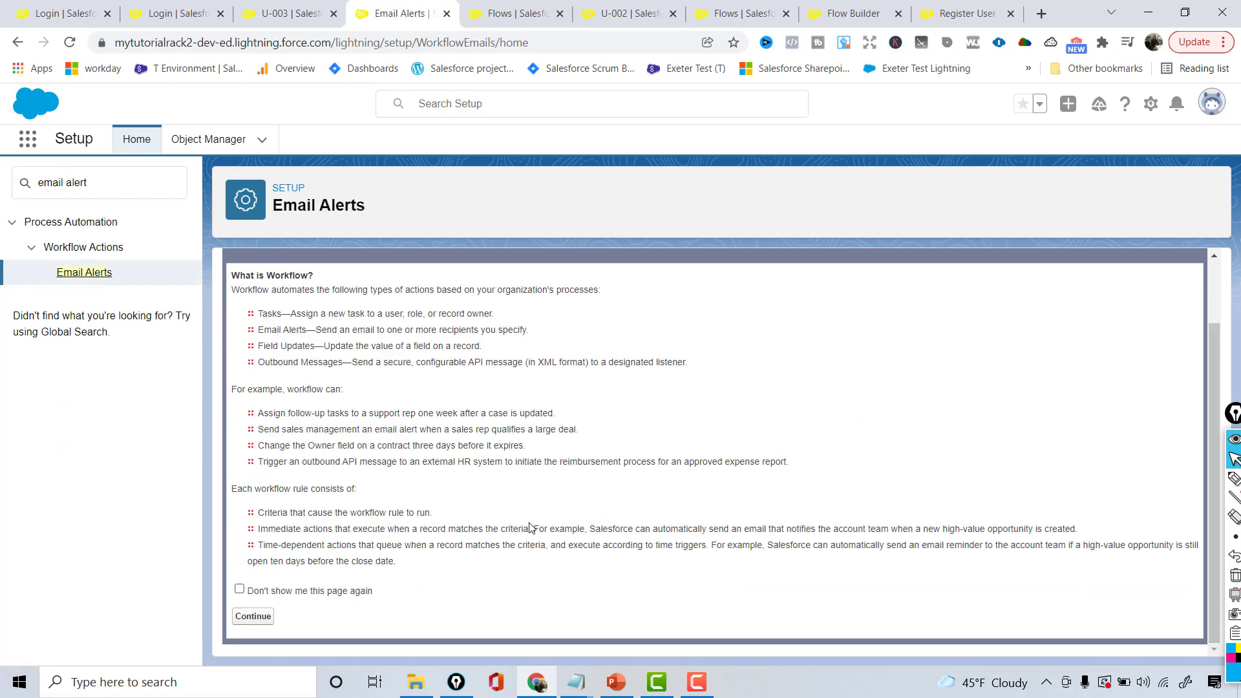
Start a new email alert with the description 'Thank you Email Alert'
{"action": "left_click", "coordinate": [252, 616]}
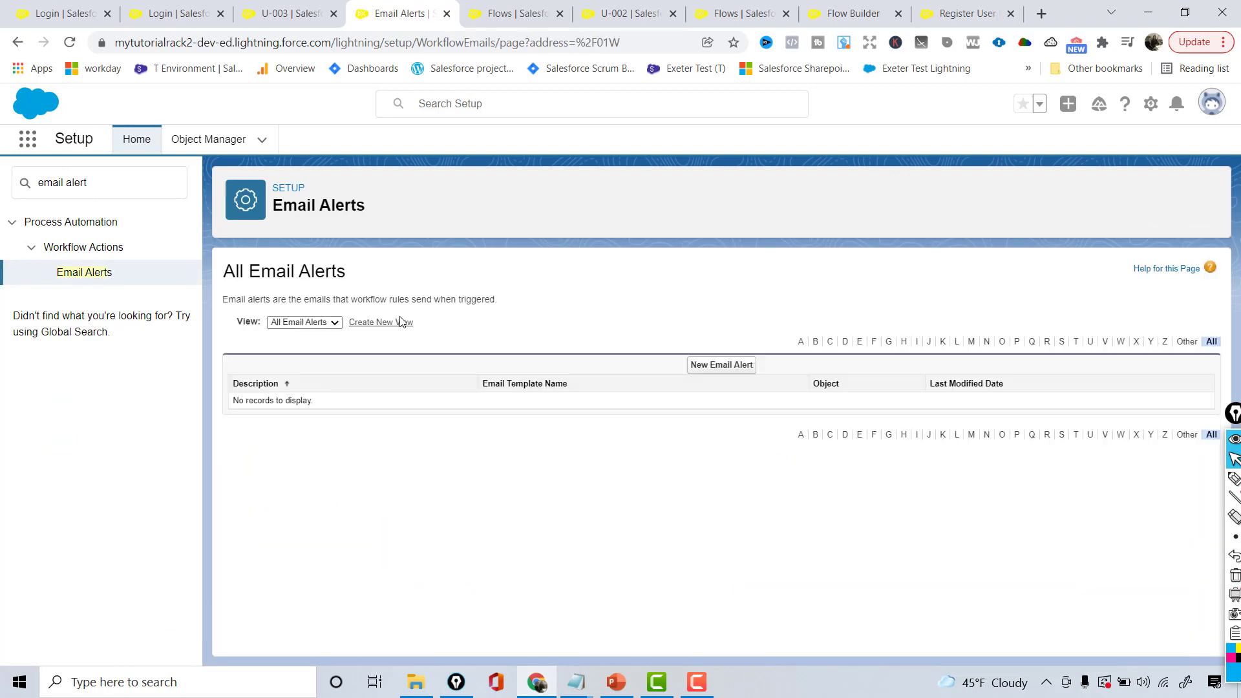
{"action": "left_click", "coordinate": [714, 365]}
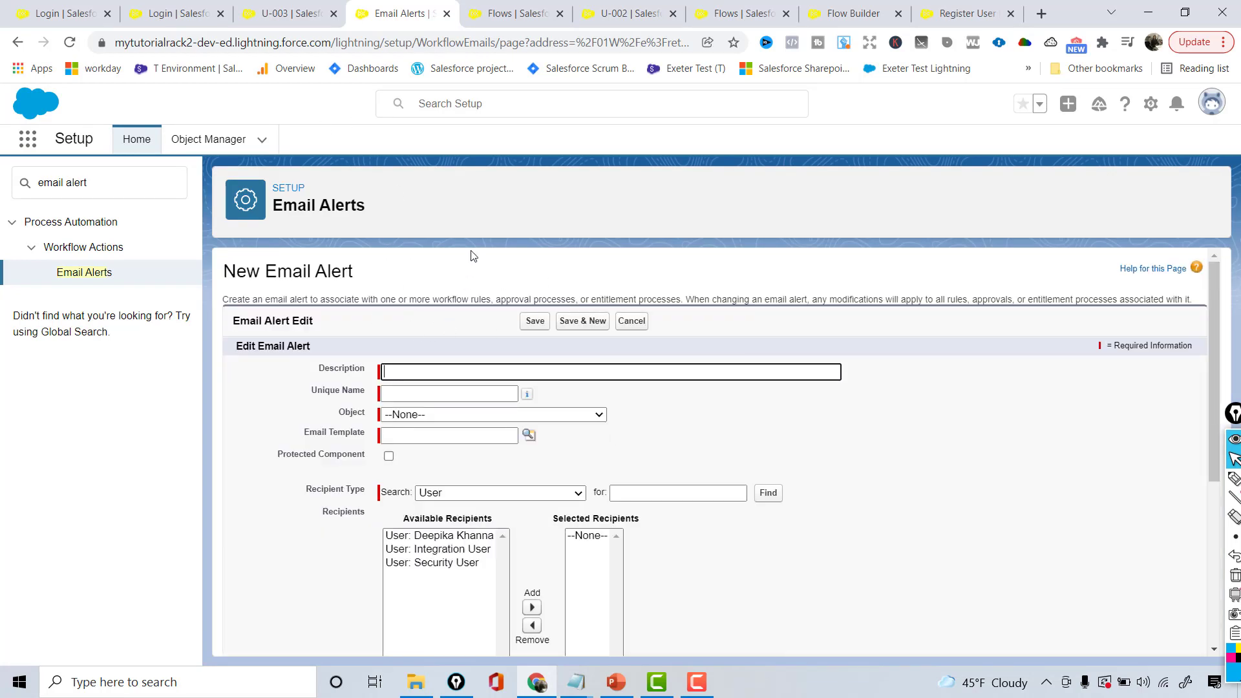
{"action": "left_click", "coordinate": [415, 370]}
{"action": "type", "text": "Thank you"}
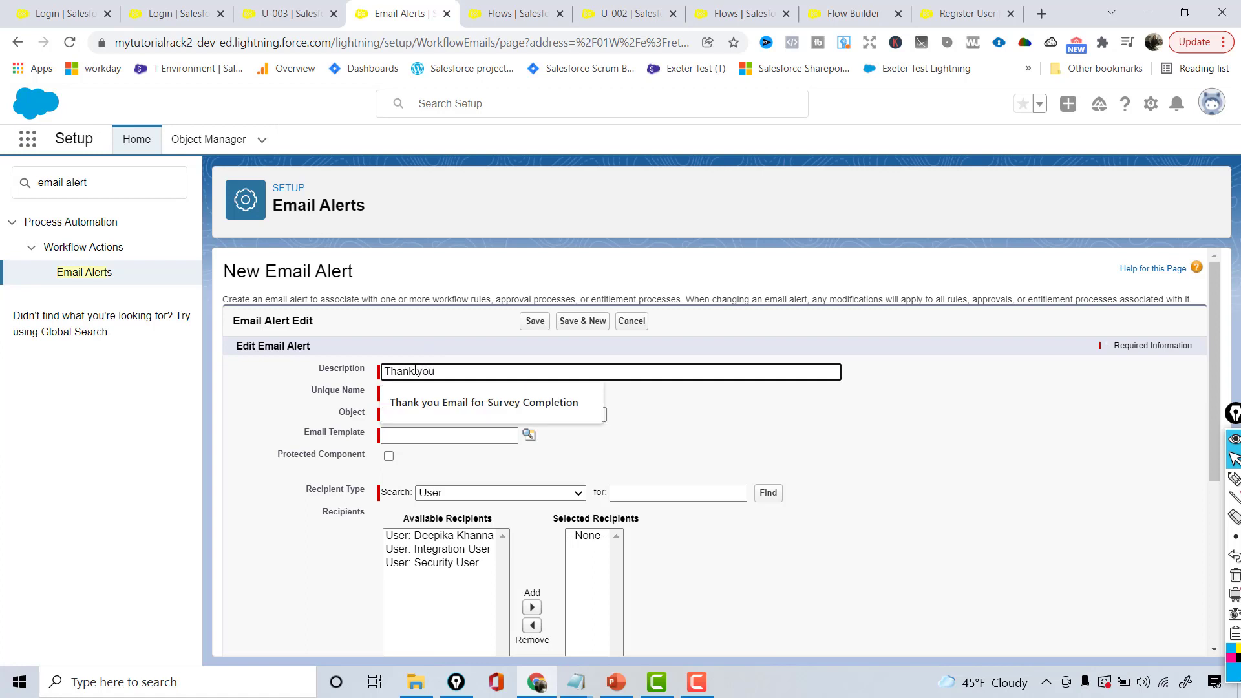
{"action": "type", "text": " Email A"}
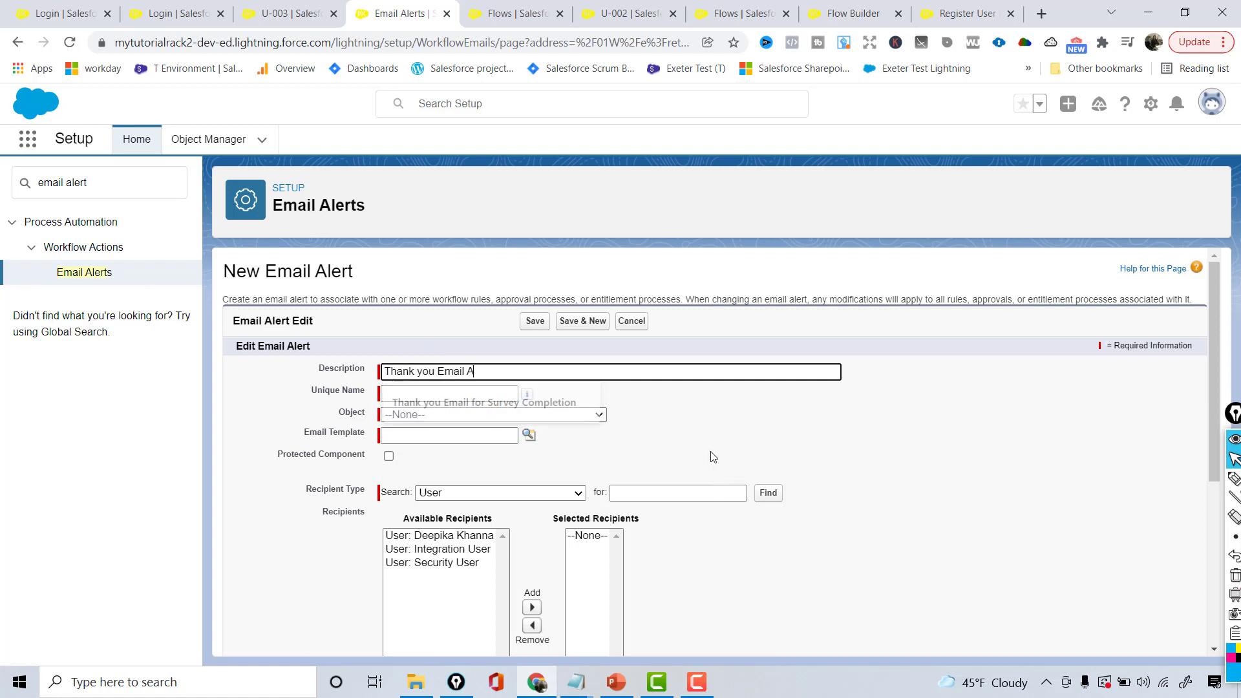
{"action": "type", "text": "lert"}
Set the email alert's object to Registered User
{"action": "left_click", "coordinate": [582, 409]}
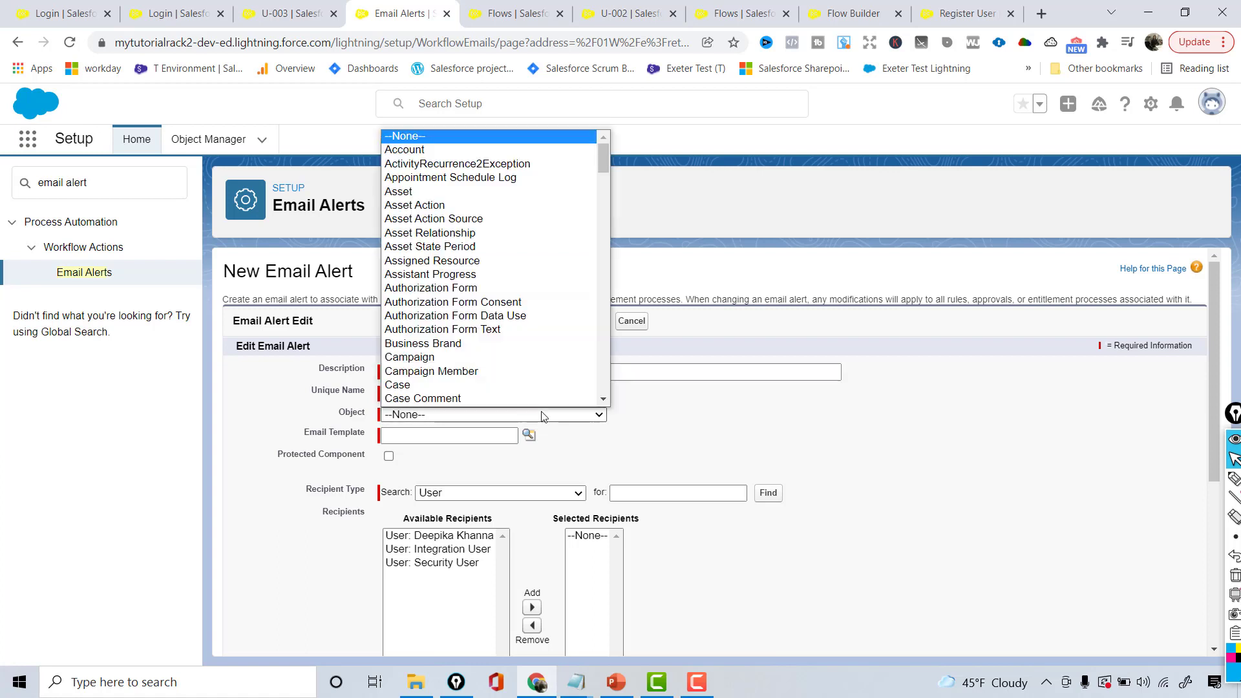
{"action": "key", "text": "r"}
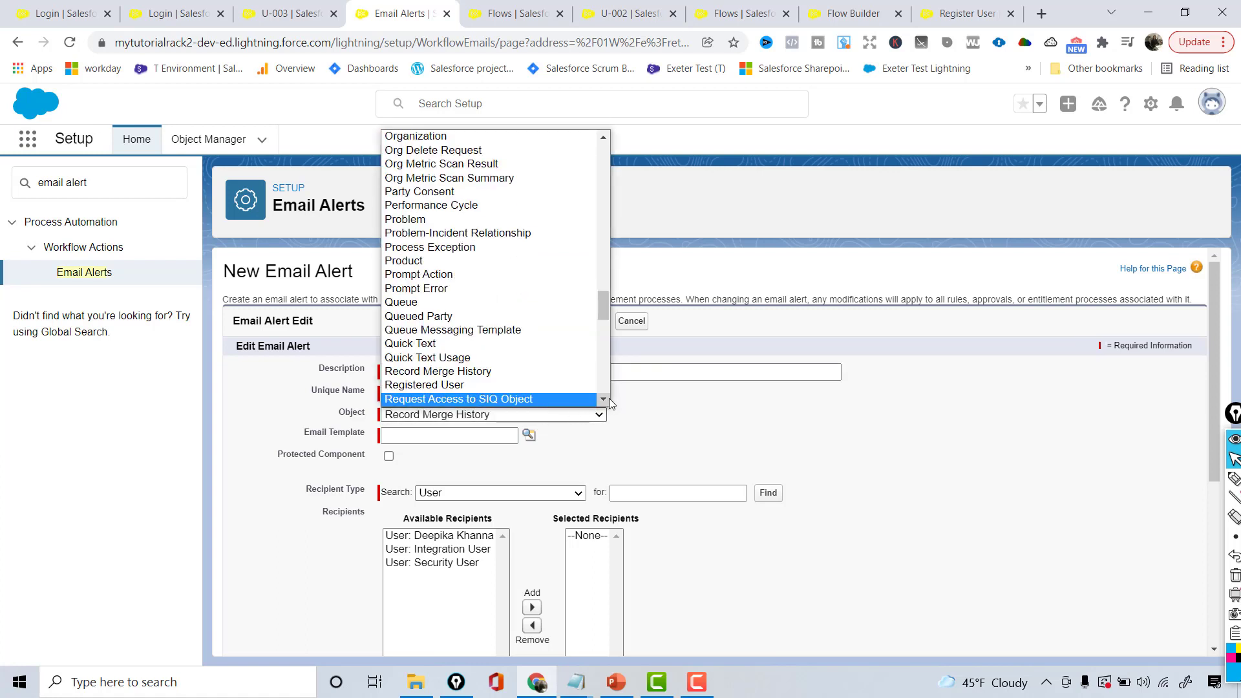
{"action": "left_click", "coordinate": [608, 398]}
{"action": "left_click", "coordinate": [609, 398]}
{"action": "left_click", "coordinate": [609, 399]}
{"action": "left_click", "coordinate": [609, 398]}
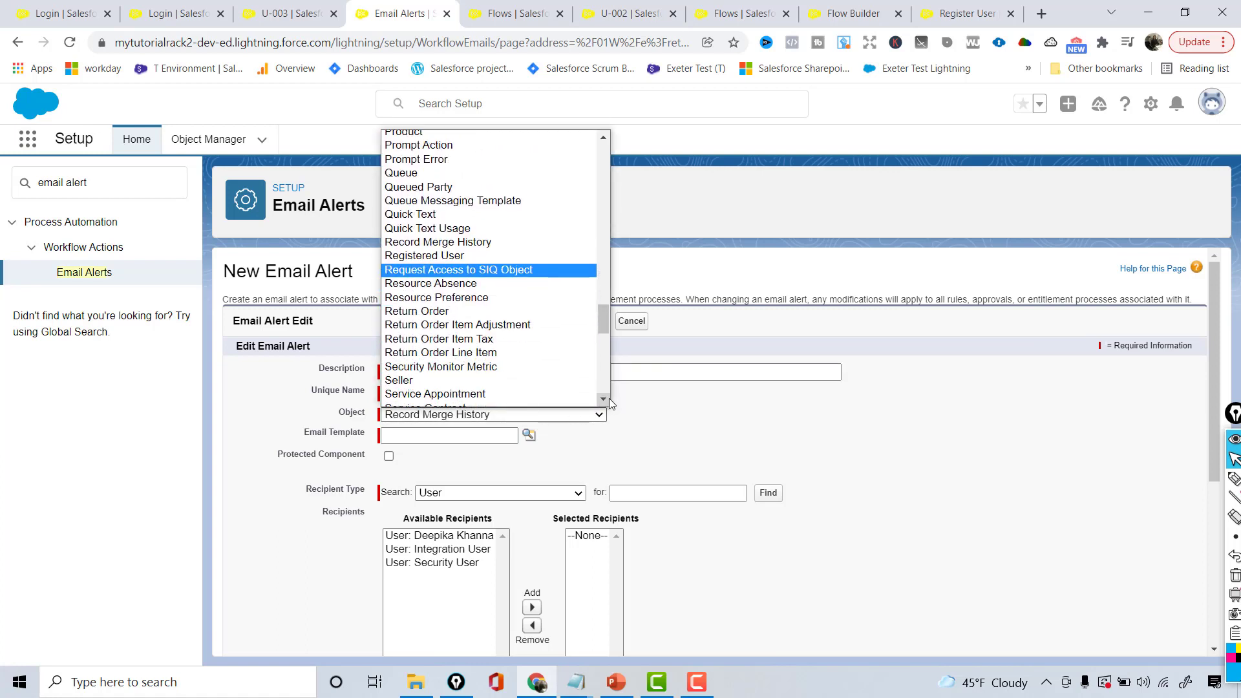
{"action": "left_click", "coordinate": [440, 255]}
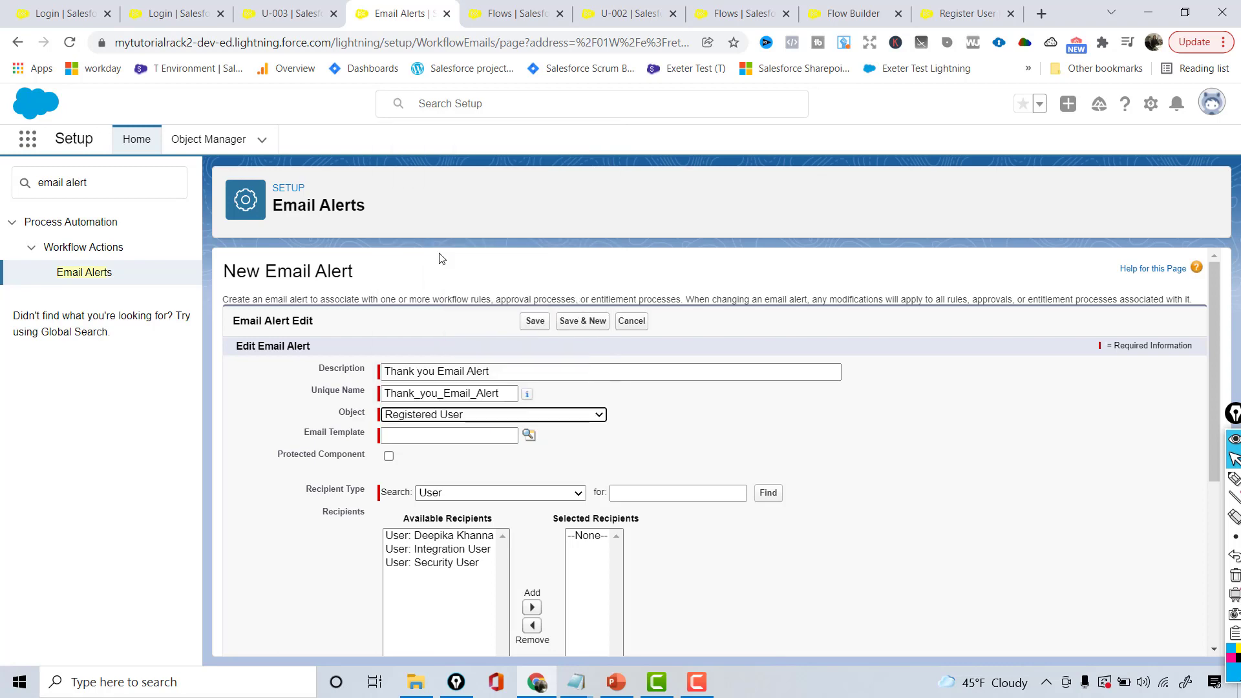
Pick the Thank You Email for Registering template through a 'thank' lookup search
{"action": "left_click", "coordinate": [534, 448]}
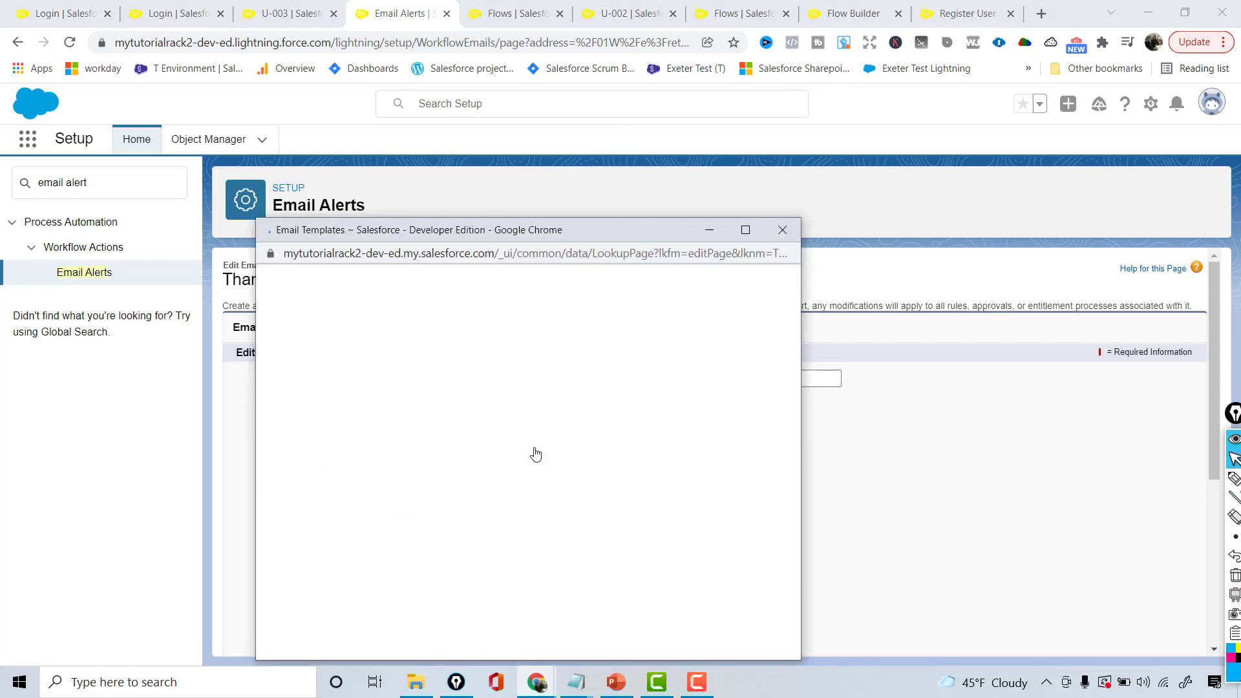
{"action": "left_click", "coordinate": [591, 308]}
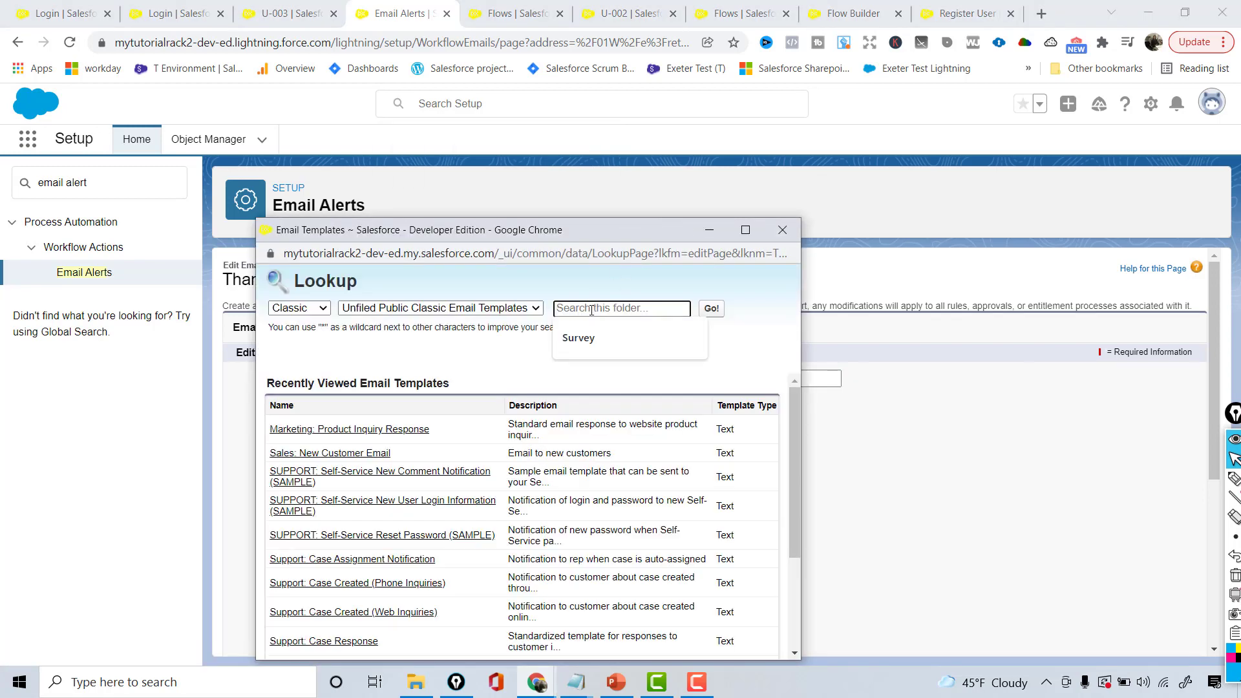
{"action": "type", "text": "thank"}
{"action": "key", "text": "Return"}
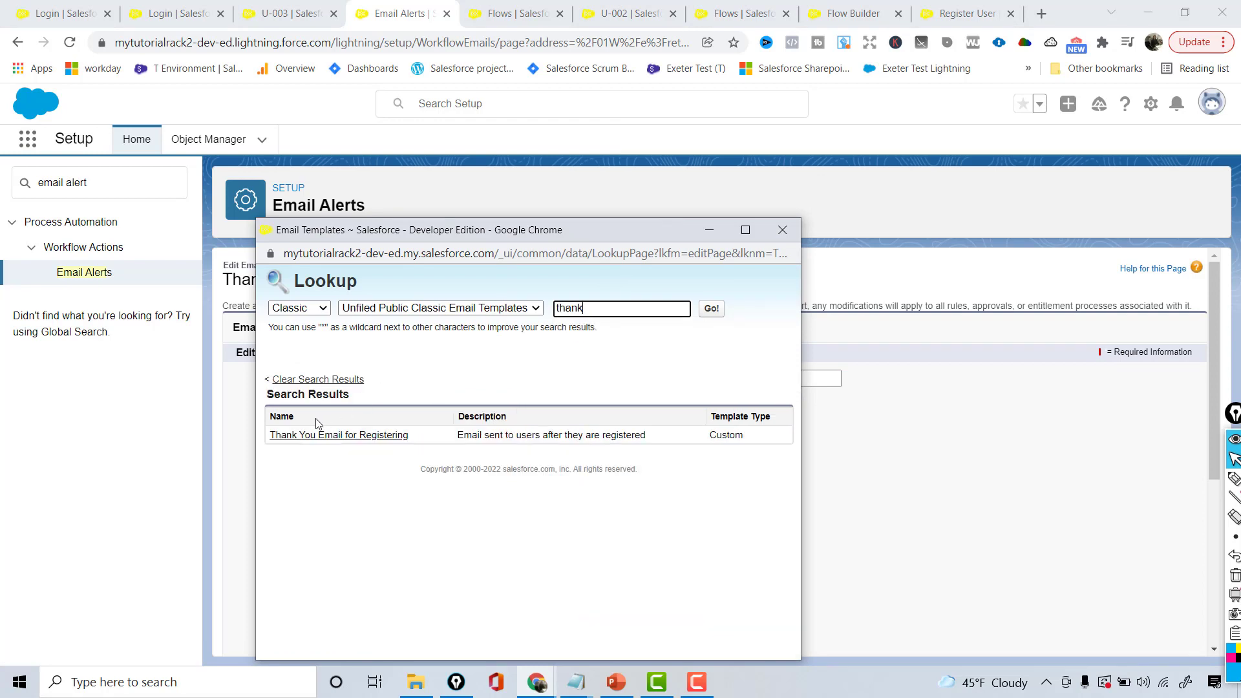
{"action": "left_click", "coordinate": [327, 435]}
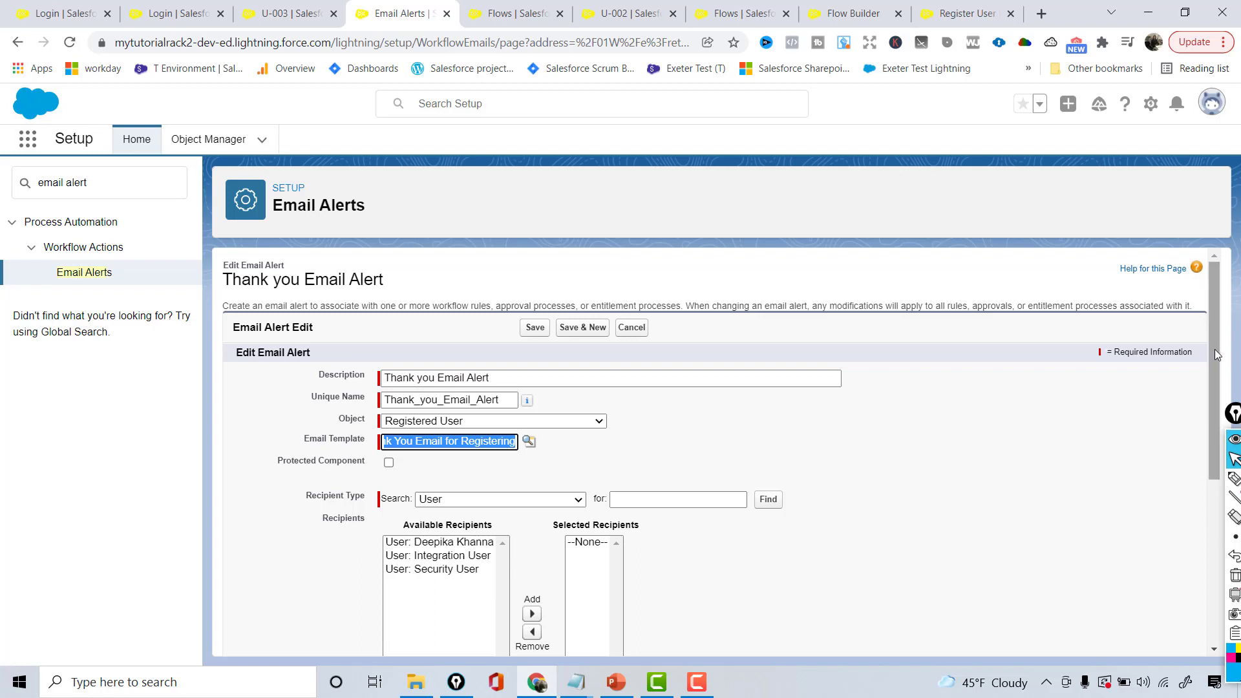
Add the Email Field: Email recipient to the alert's selected recipients
{"action": "left_click_drag", "start_coordinate": [1215, 351], "coordinate": [1211, 425]}
{"action": "left_click", "coordinate": [566, 388]}
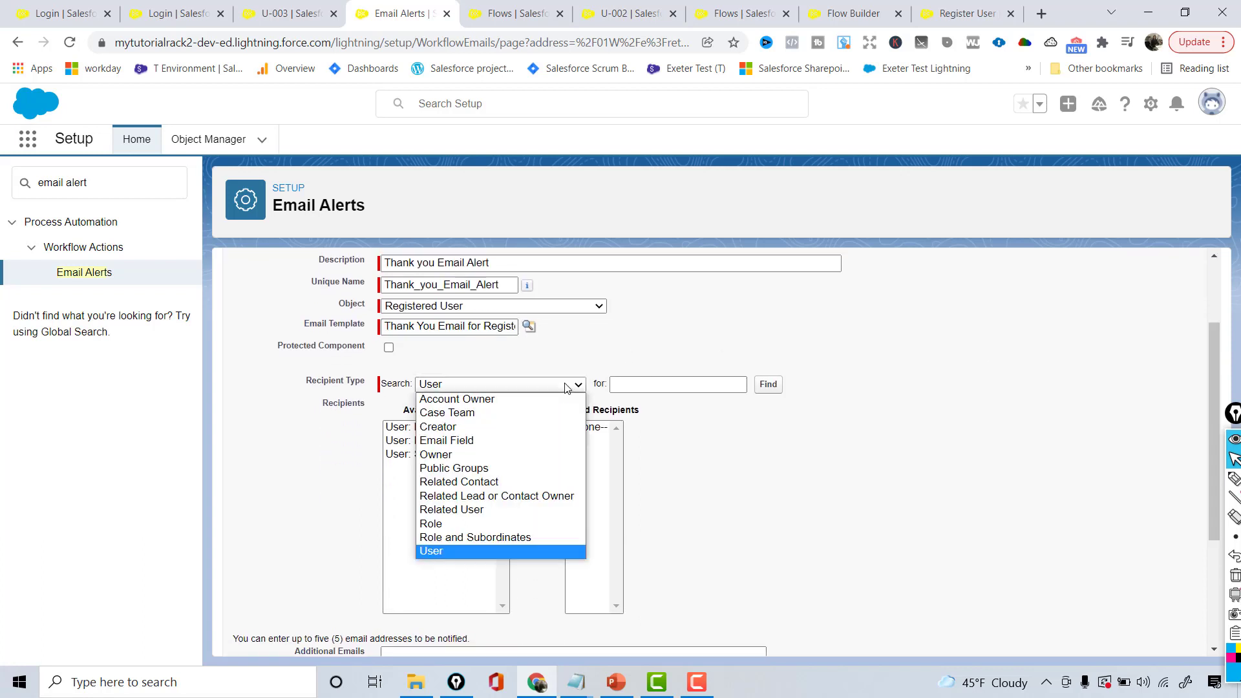
{"action": "left_click", "coordinate": [471, 440]}
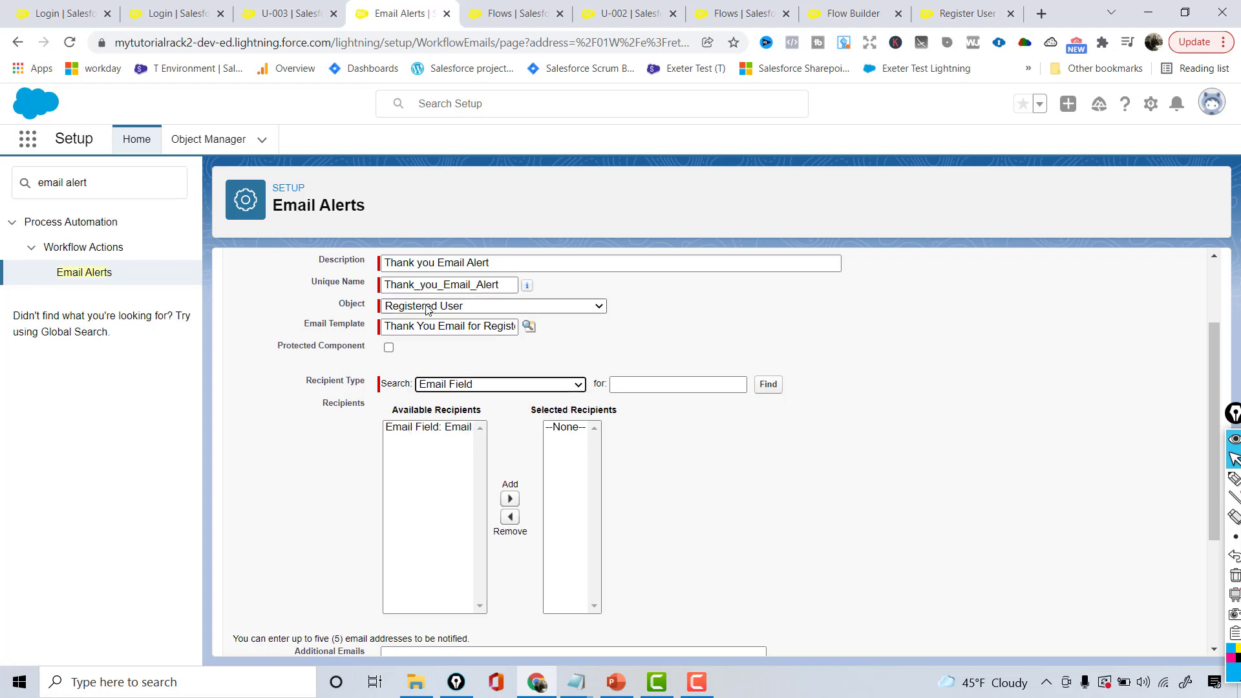
{"action": "left_click", "coordinate": [436, 429]}
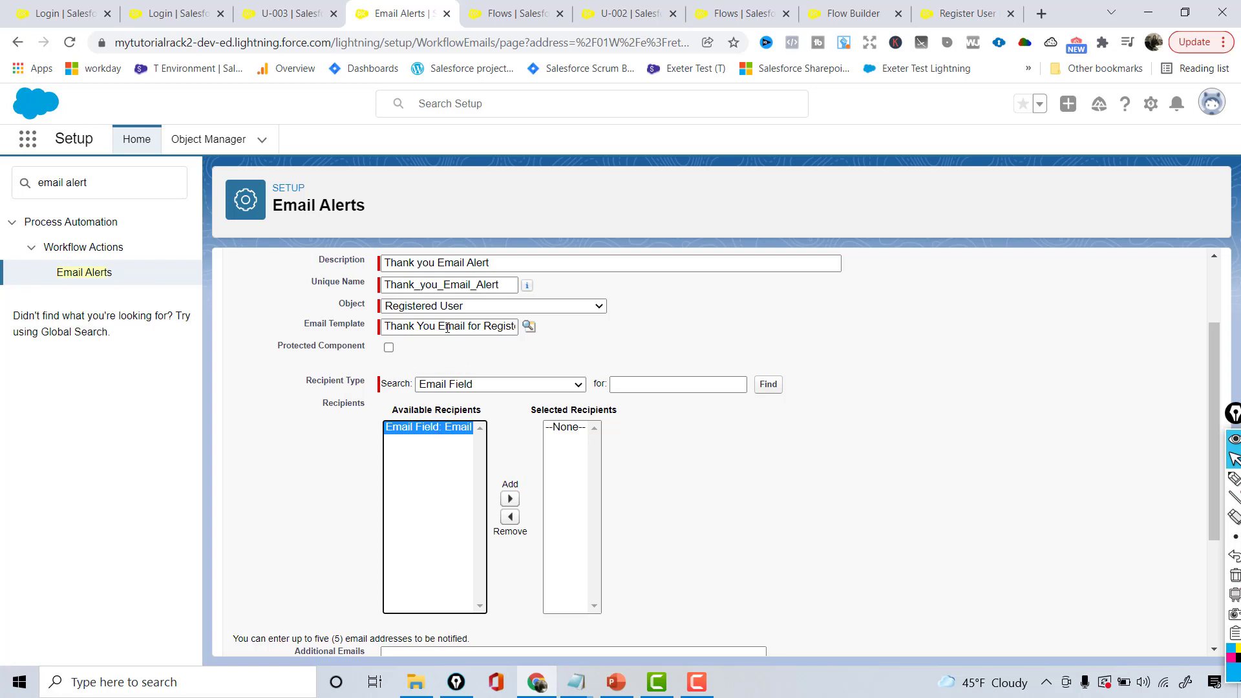
{"action": "left_click", "coordinate": [510, 500]}
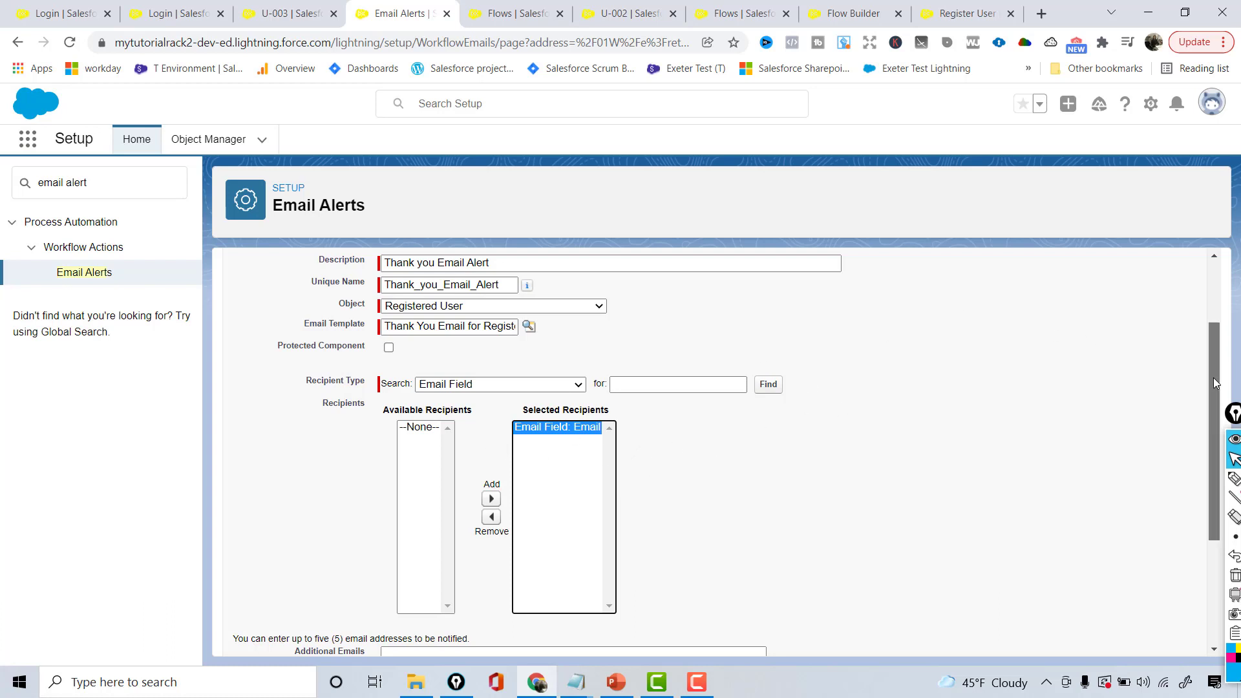
Save the Thank you Email Alert and go back to the Flow Builder tab
{"action": "left_click_drag", "start_coordinate": [1214, 384], "coordinate": [1219, 493]}
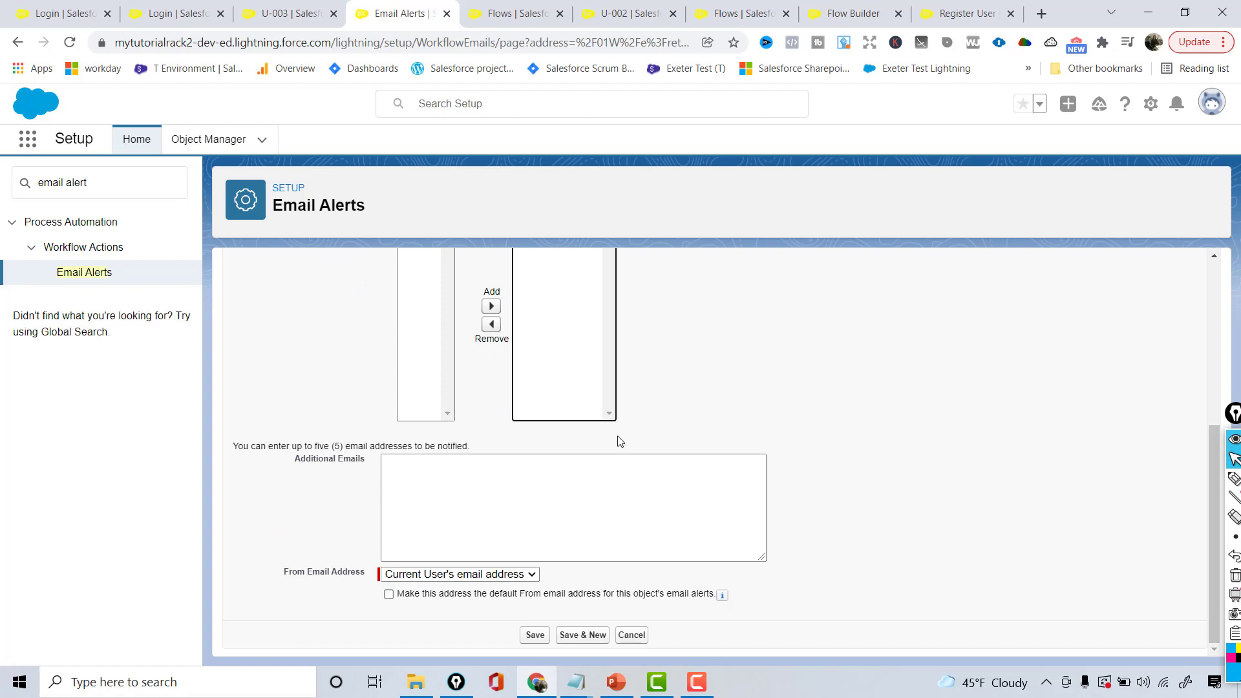
{"action": "left_click", "coordinate": [475, 482]}
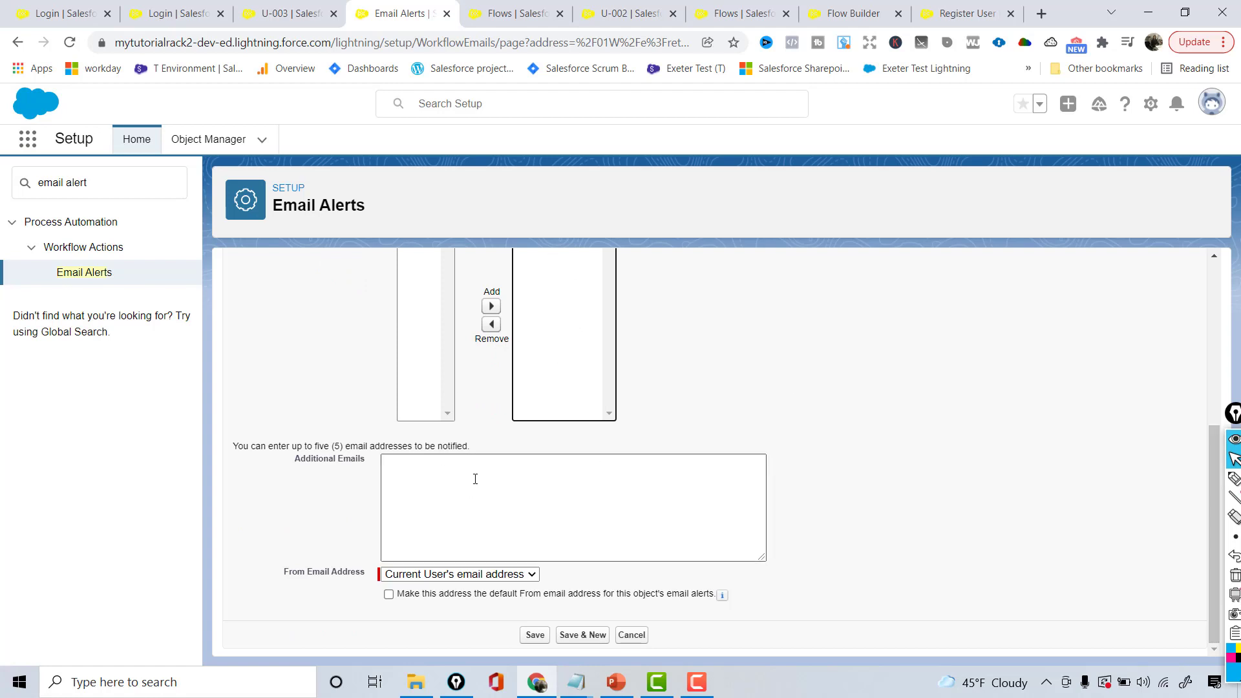
{"action": "left_click", "coordinate": [402, 462]}
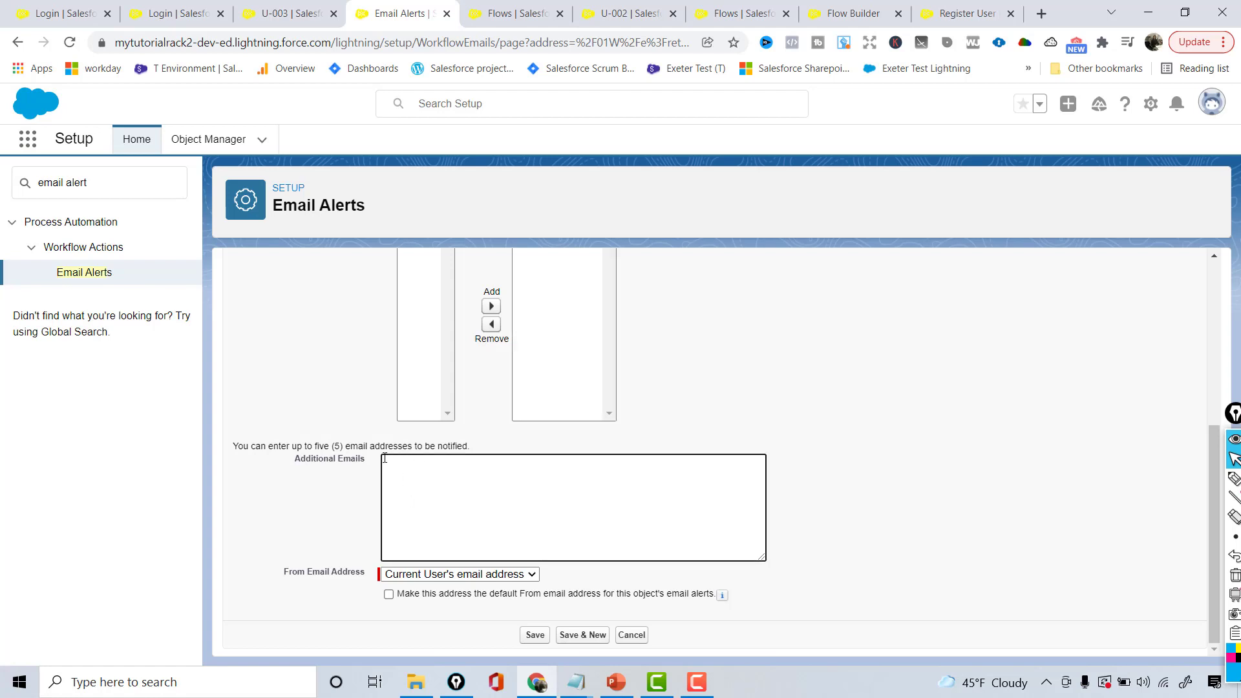
{"action": "left_click", "coordinate": [535, 635]}
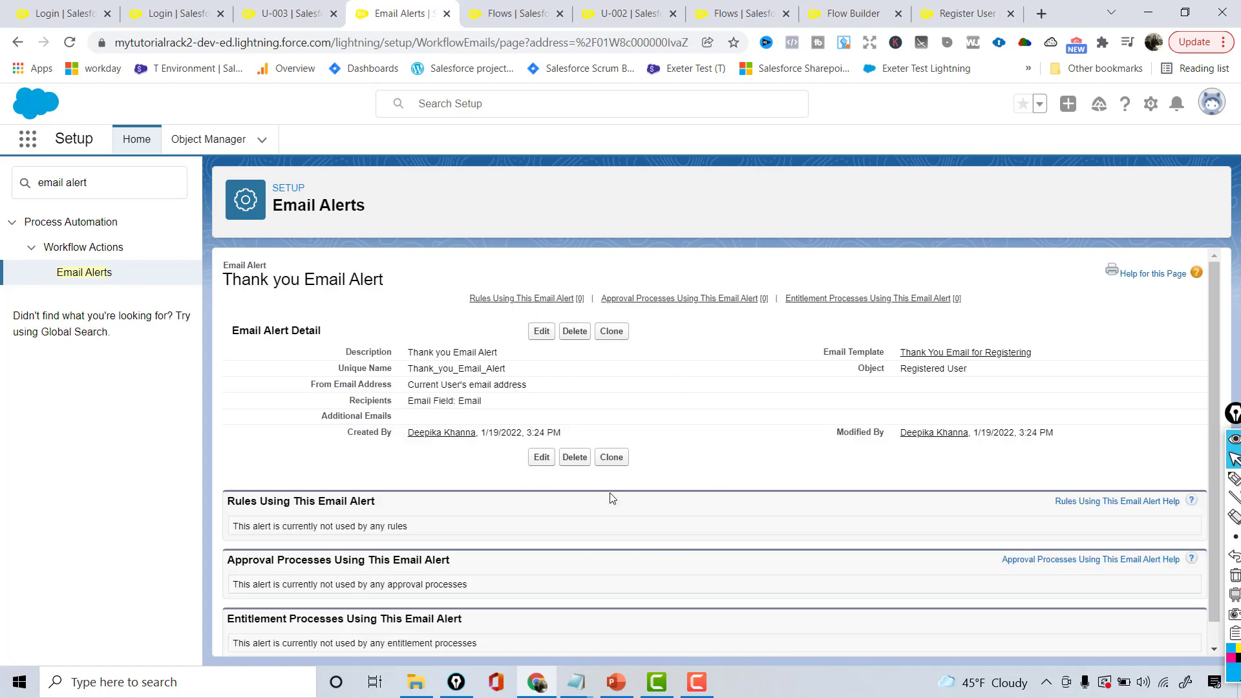
{"action": "double_click", "coordinate": [482, 368]}
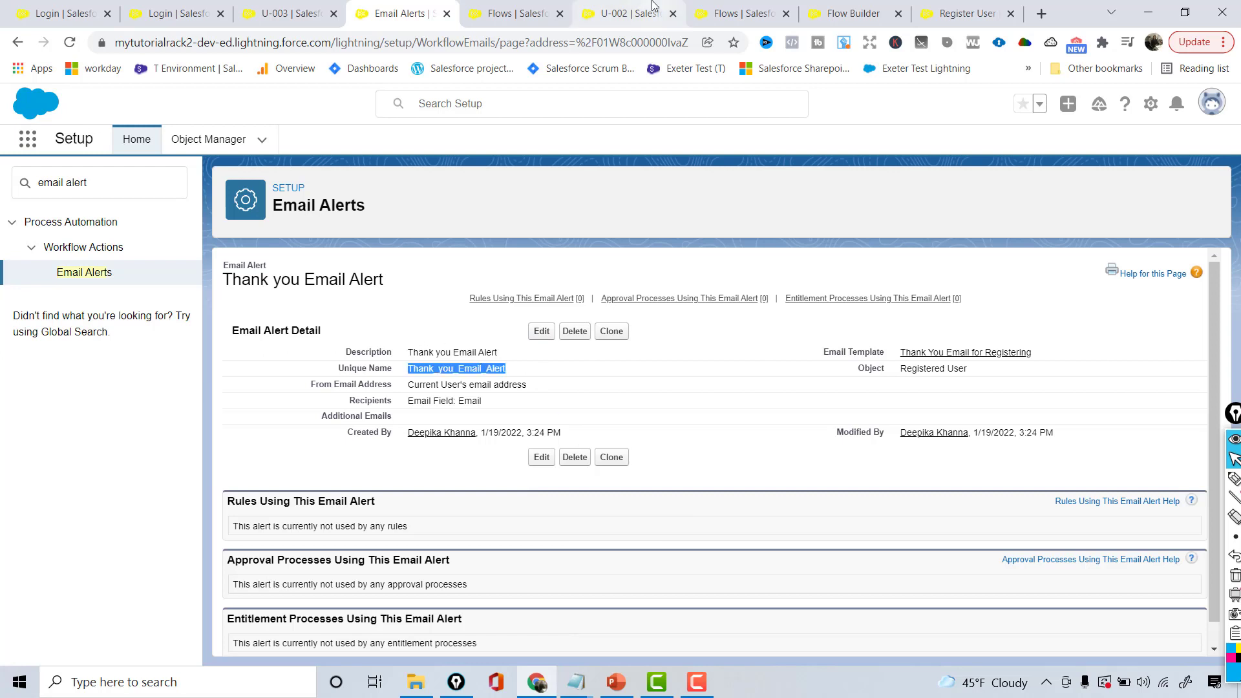
{"action": "left_click", "coordinate": [854, 17]}
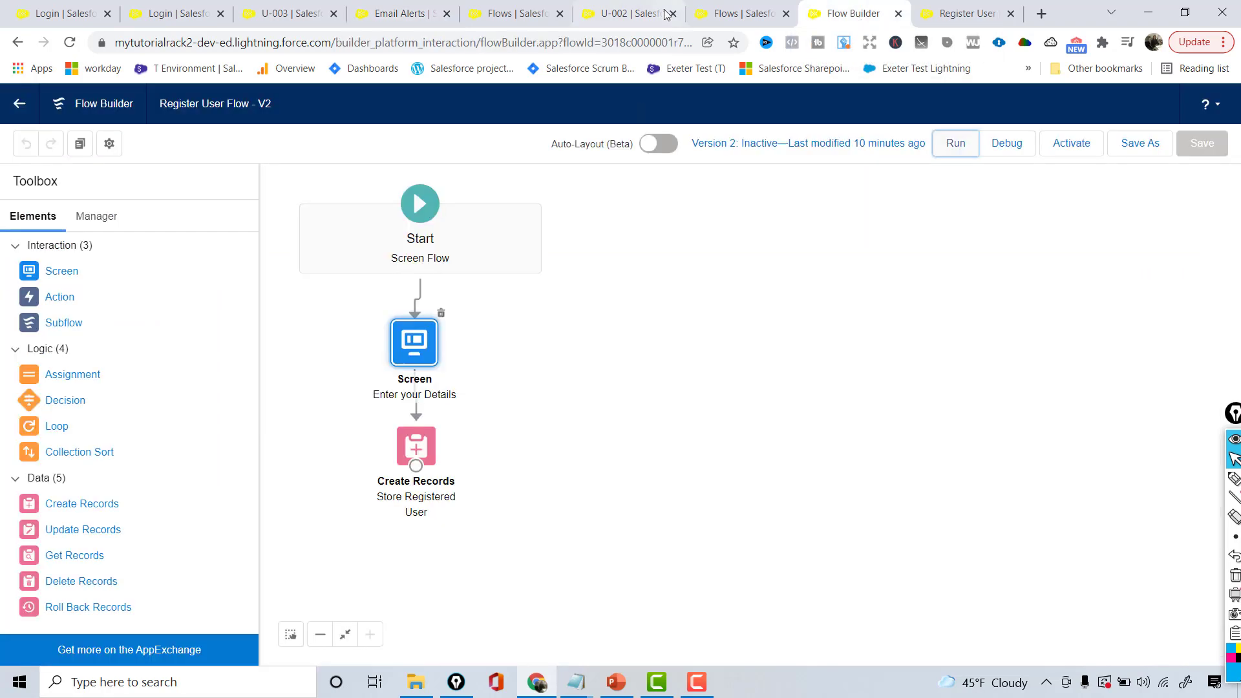
Reload Flow Builder, try placing an action searched 'than', then discard it
{"action": "left_click", "coordinate": [645, 40]}
{"action": "key", "text": "Return"}
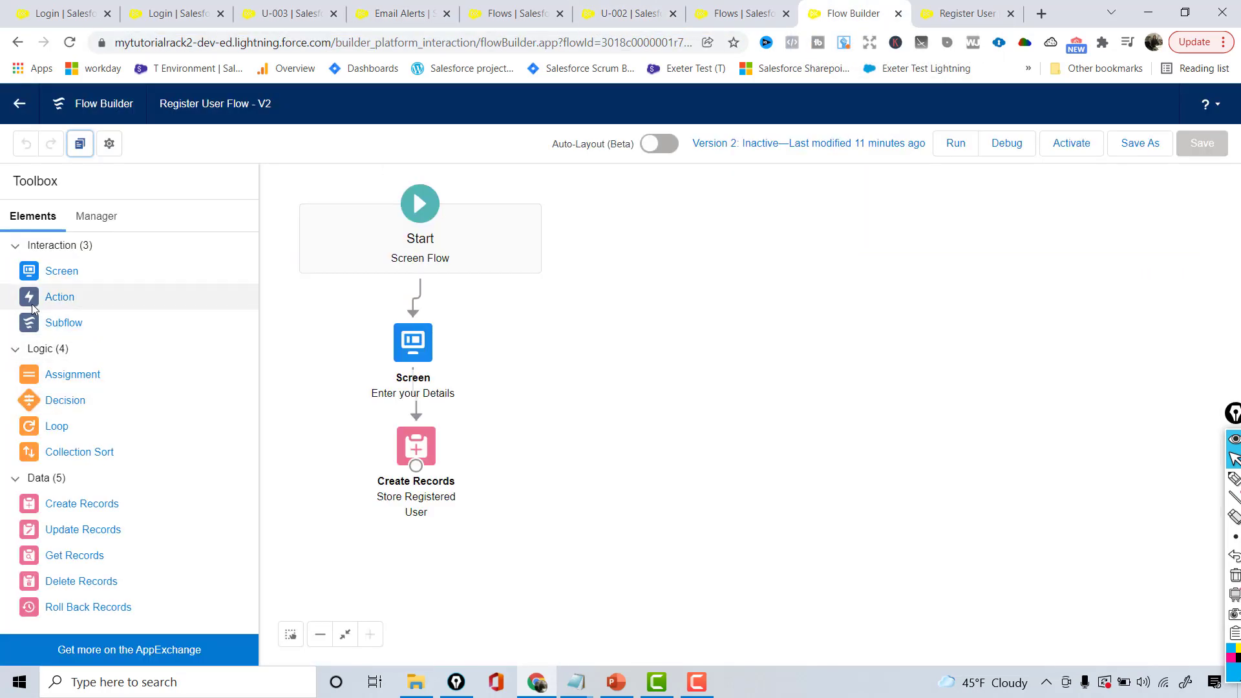
{"action": "left_click_drag", "start_coordinate": [32, 302], "coordinate": [286, 365]}
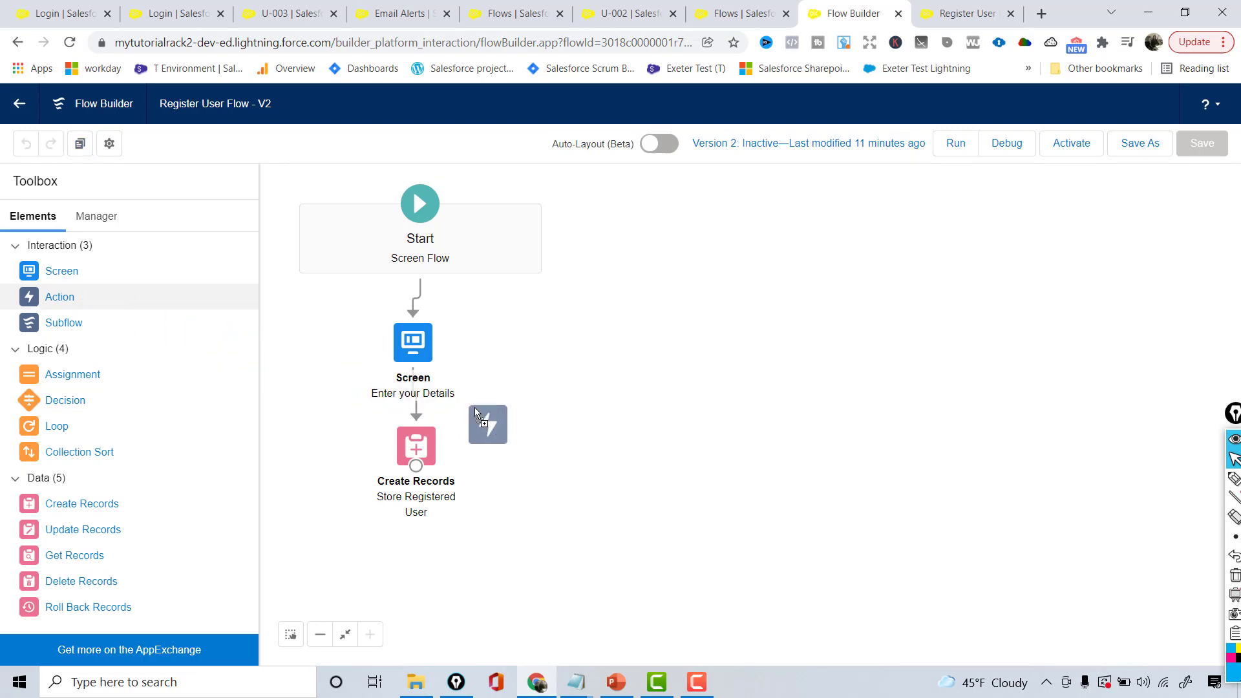
{"action": "left_click_drag", "start_coordinate": [475, 408], "coordinate": [501, 446]}
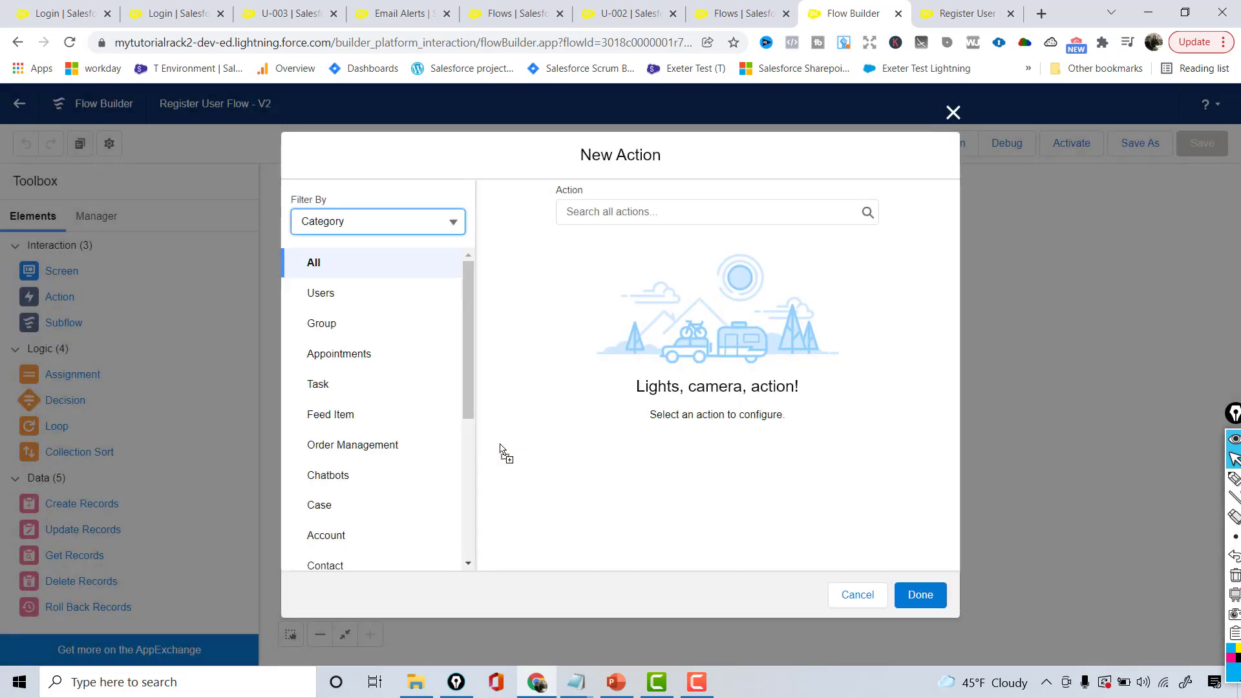
{"action": "left_click", "coordinate": [621, 209]}
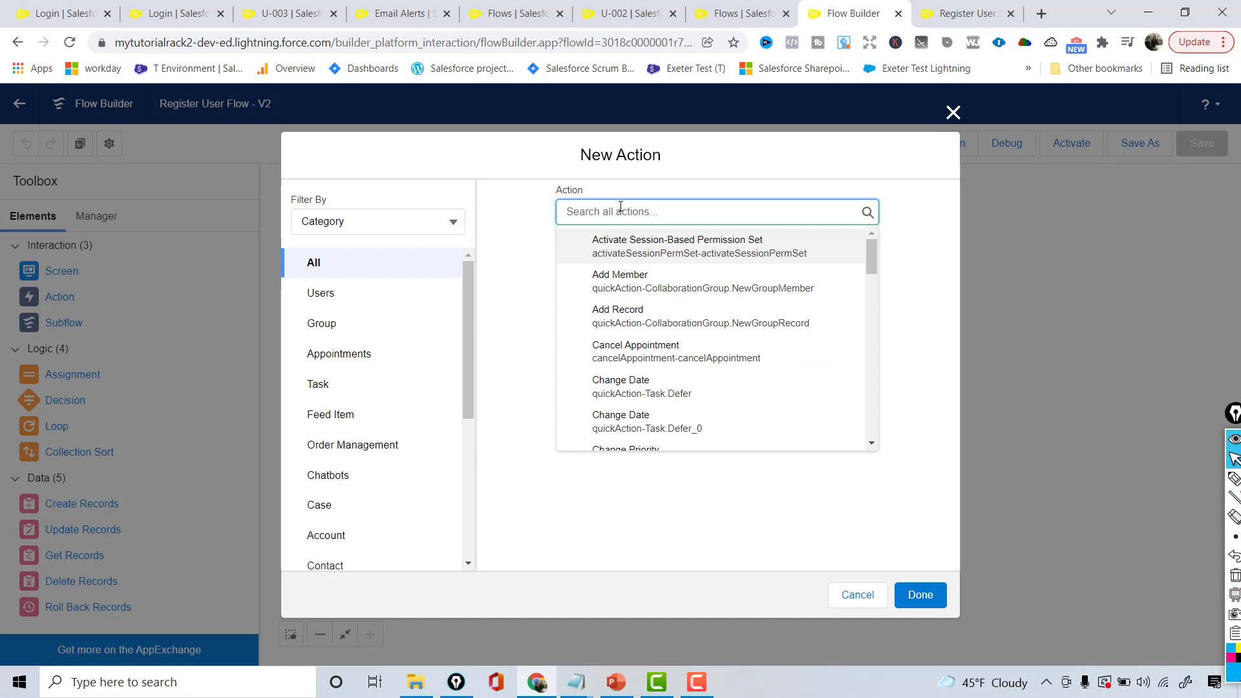
{"action": "type", "text": "than"}
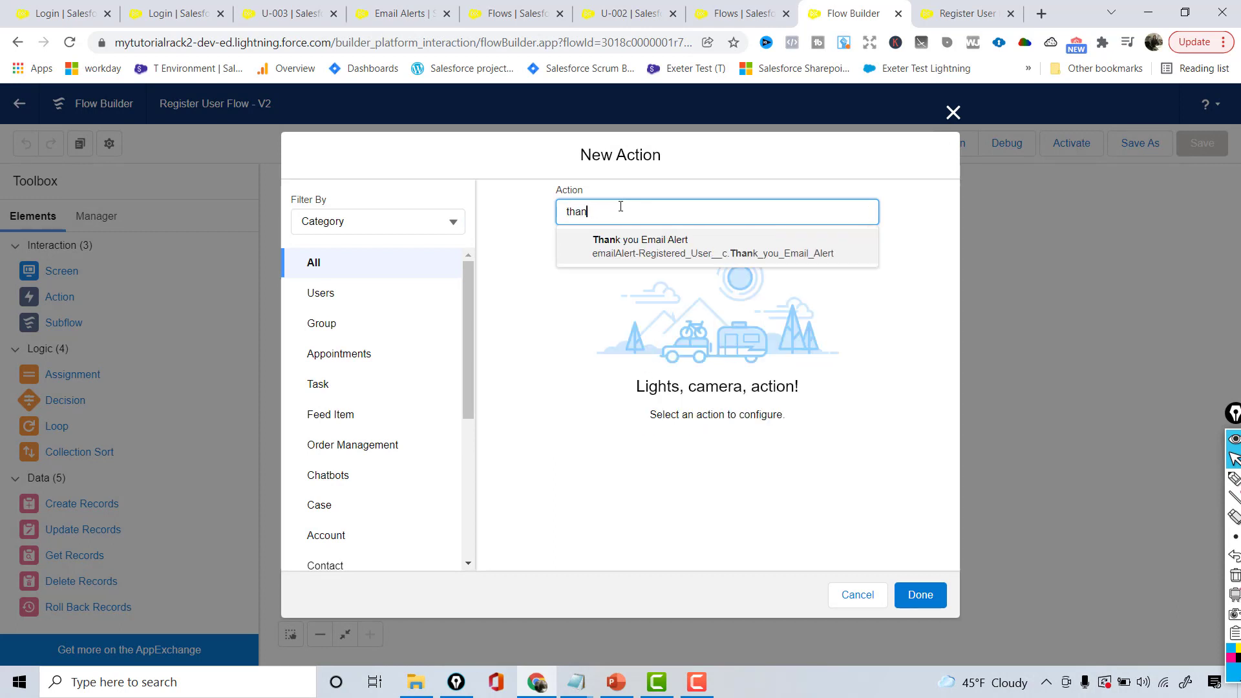
{"action": "left_click", "coordinate": [953, 113]}
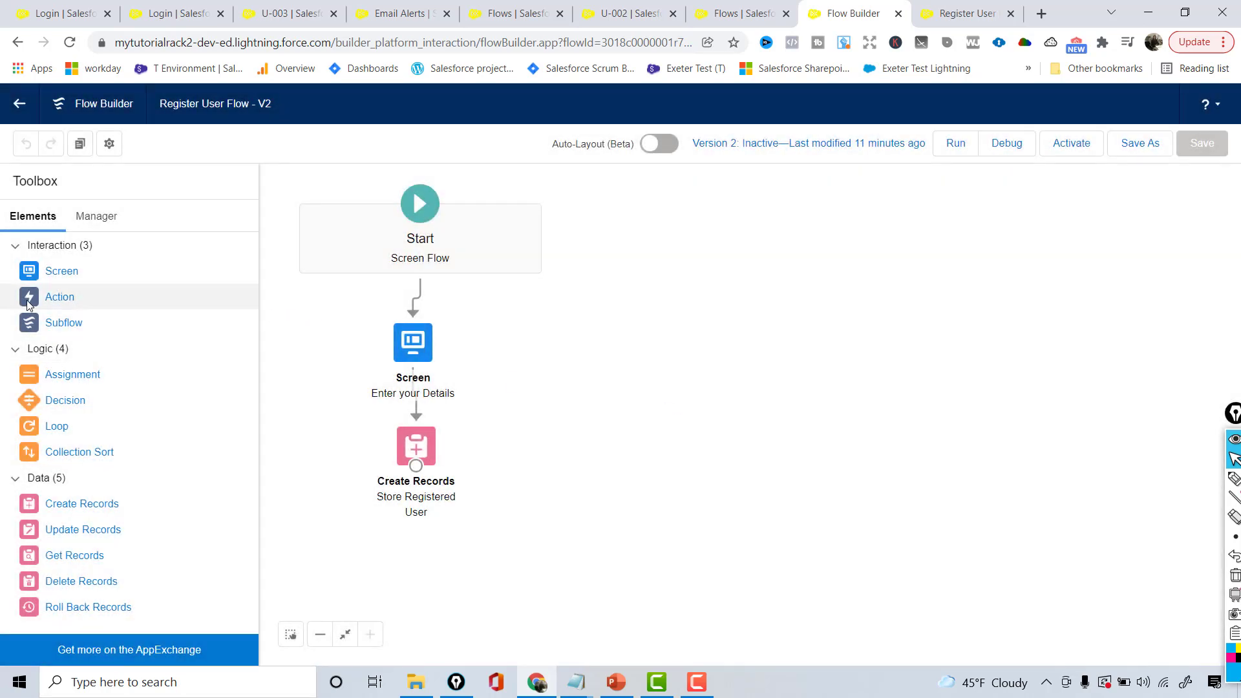
Drop a new Action on the canvas and choose Thank you Email Alert via search 'th'
{"action": "left_click_drag", "start_coordinate": [28, 303], "coordinate": [545, 446]}
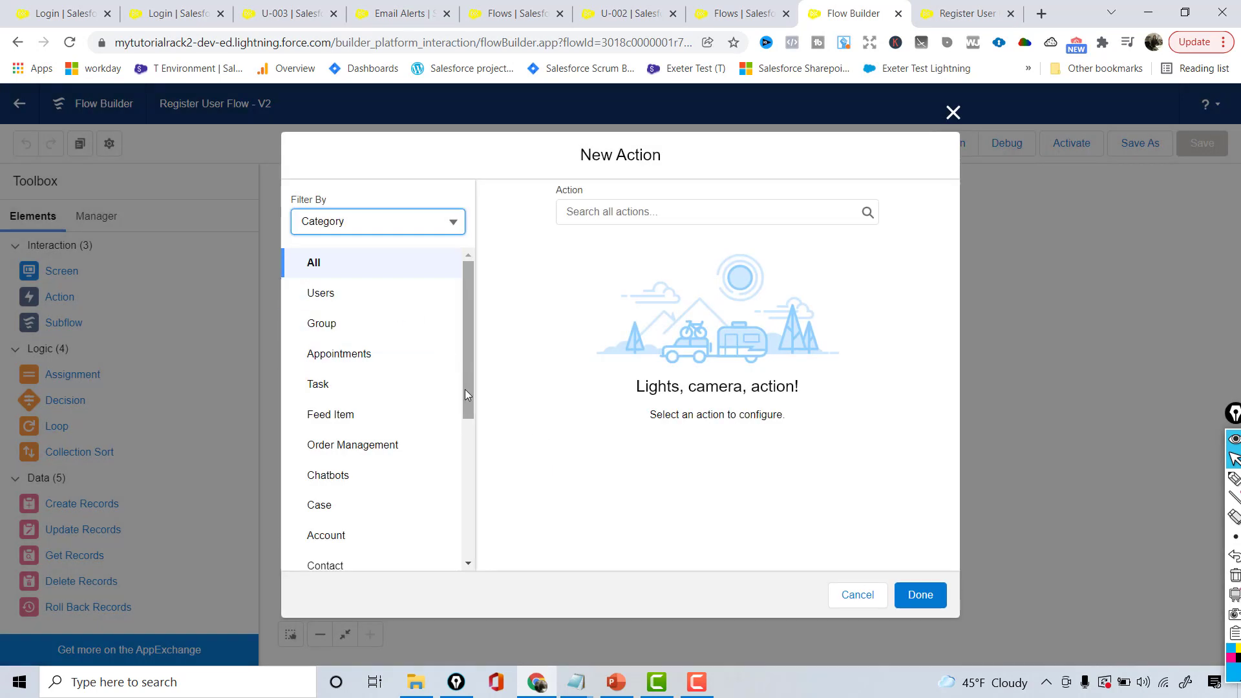
{"action": "left_click", "coordinate": [614, 213]}
{"action": "type", "text": "th"}
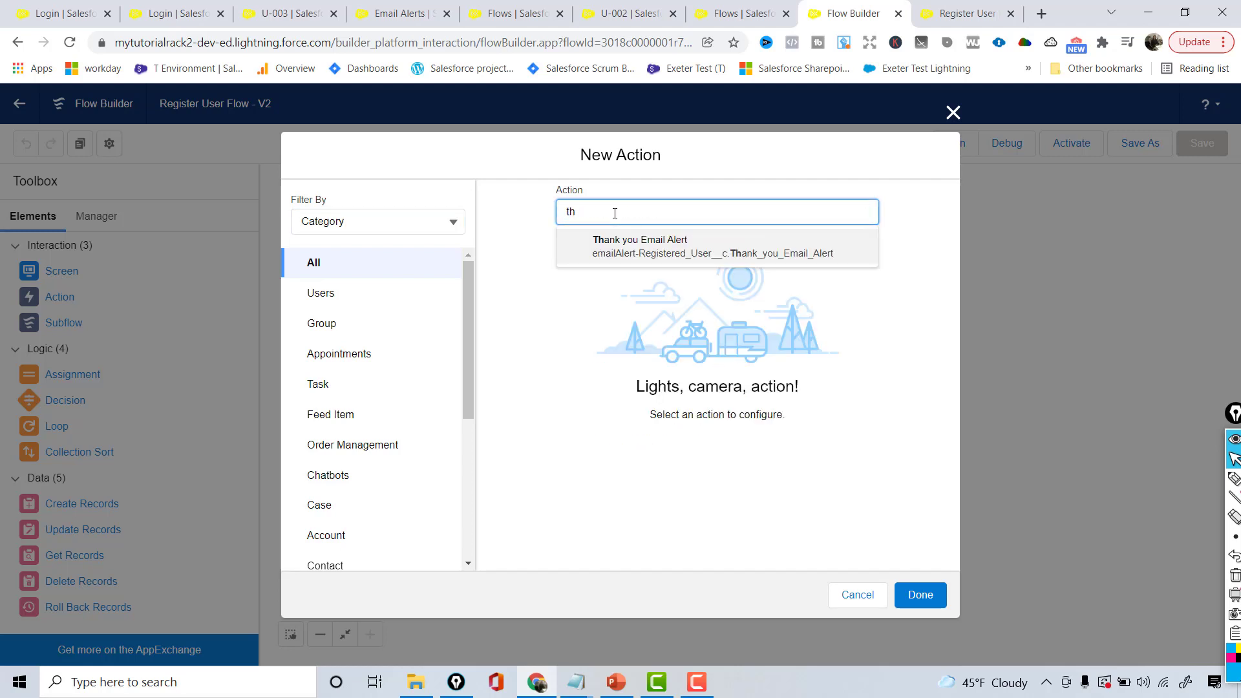
{"action": "left_click", "coordinate": [679, 248]}
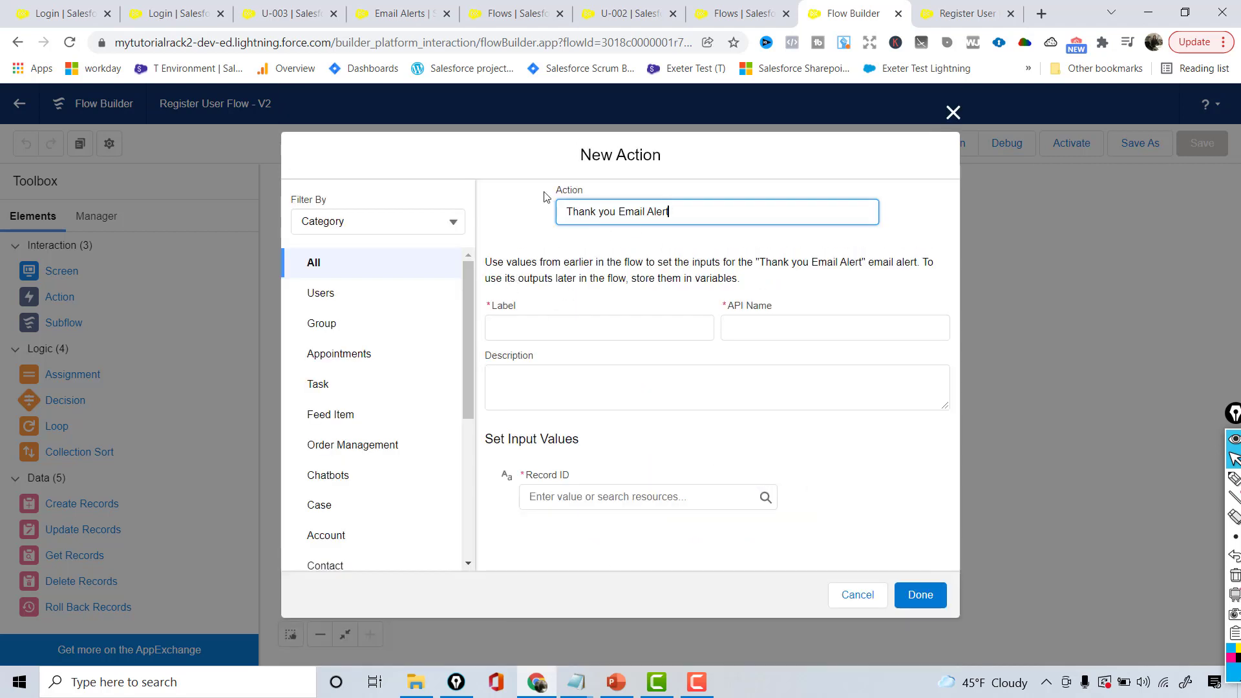
Label the action 'Thank You Email', set Record ID to {!Store_Registered_User}, and click Done
{"action": "left_click", "coordinate": [678, 327]}
{"action": "type", "text": "T"}
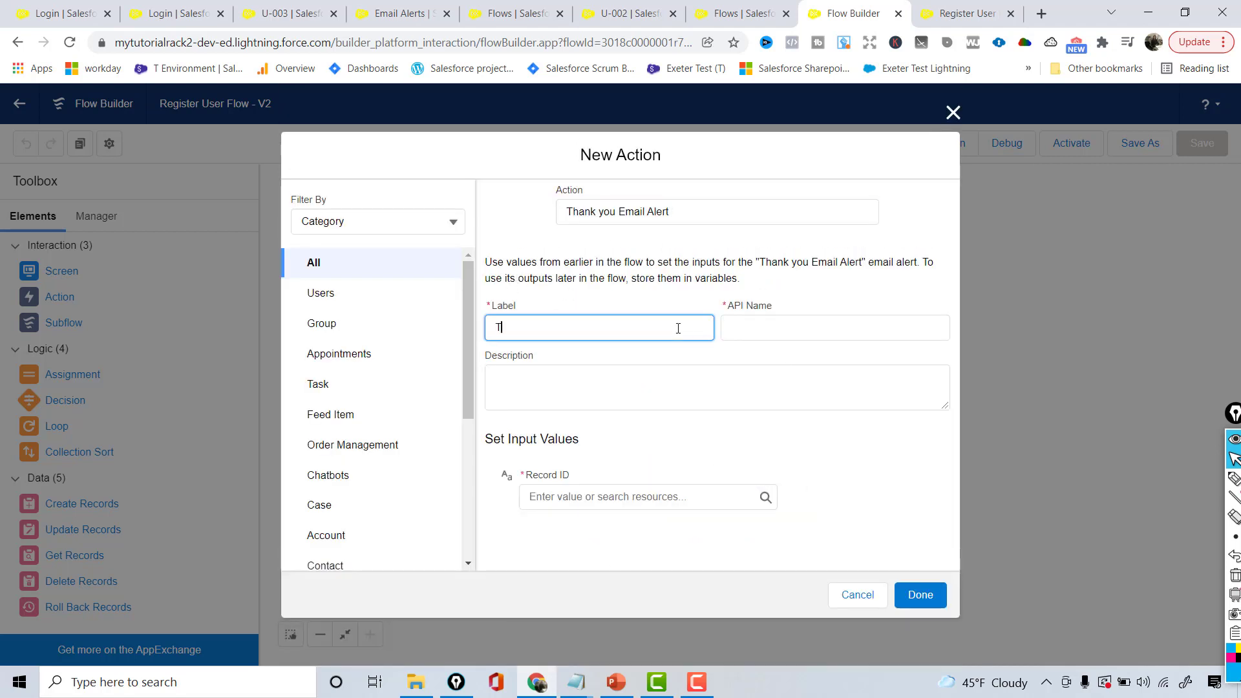
{"action": "type", "text": "hank You Email"}
{"action": "key", "text": "Tab"}
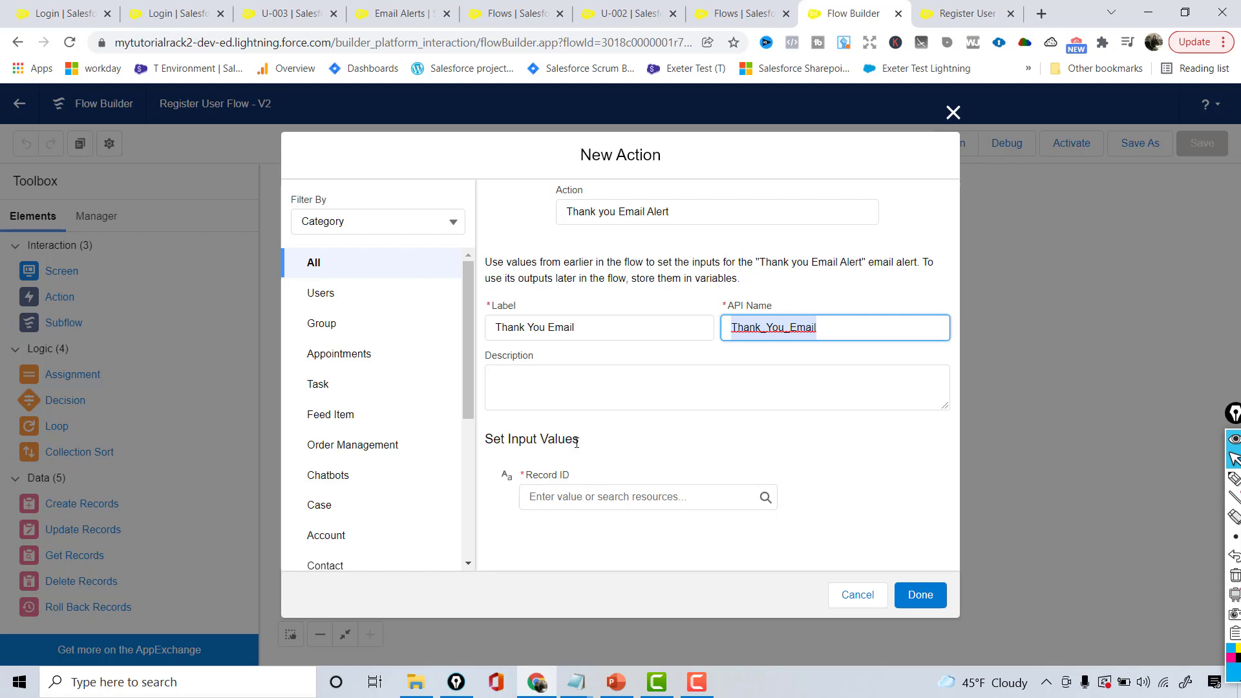
{"action": "left_click", "coordinate": [570, 477]}
{"action": "left_click_drag", "start_coordinate": [570, 477], "coordinate": [521, 483]}
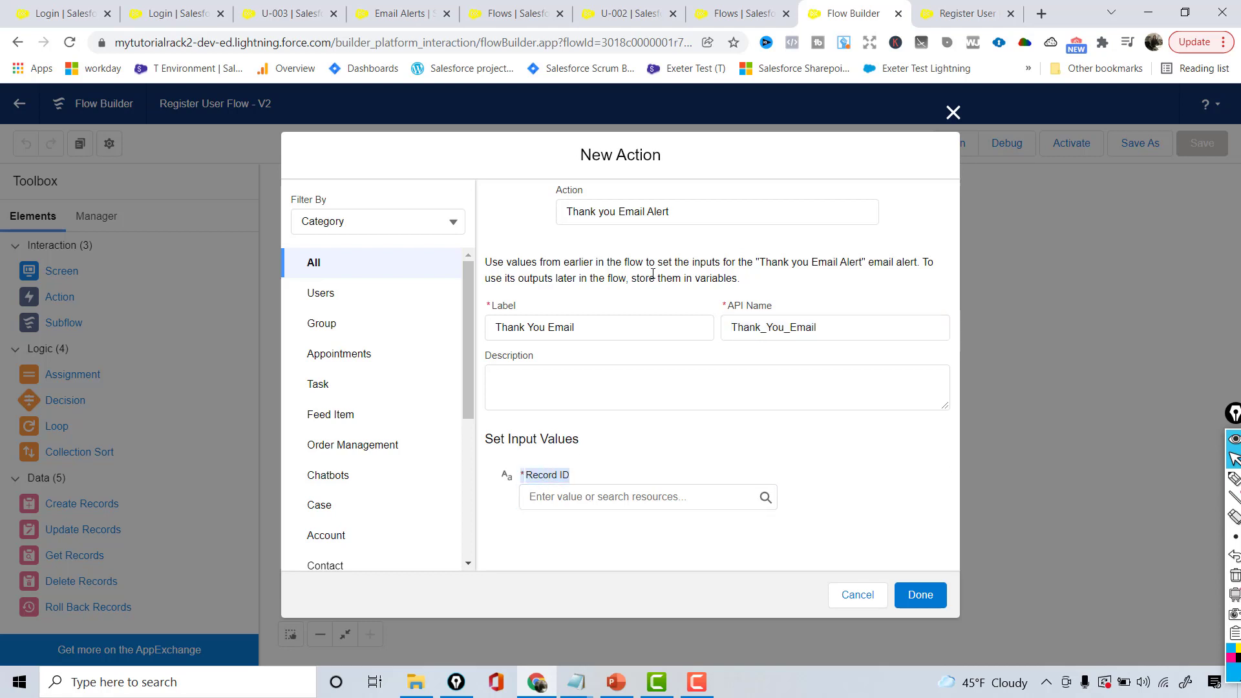
{"action": "left_click", "coordinate": [600, 494]}
{"action": "scroll", "coordinate": [769, 327], "scroll_direction": "down", "scroll_amount": 4}
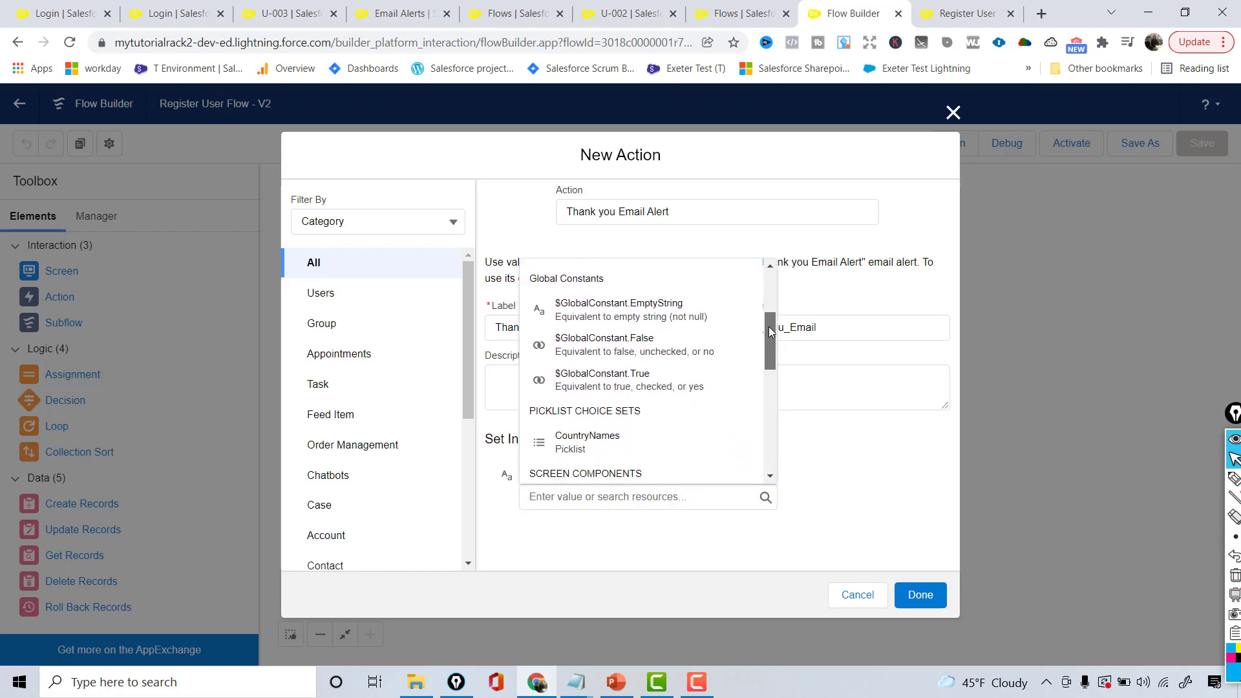
{"action": "scroll", "coordinate": [773, 362], "scroll_direction": "down", "scroll_amount": 3}
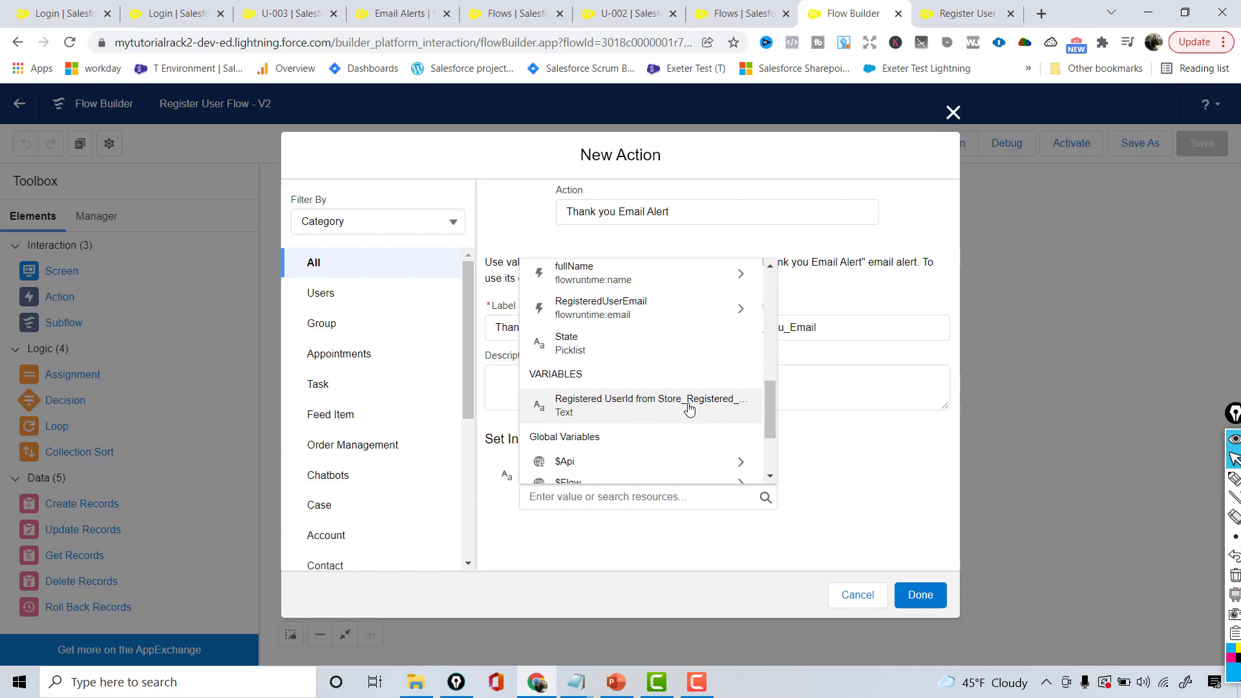
{"action": "left_click", "coordinate": [727, 404]}
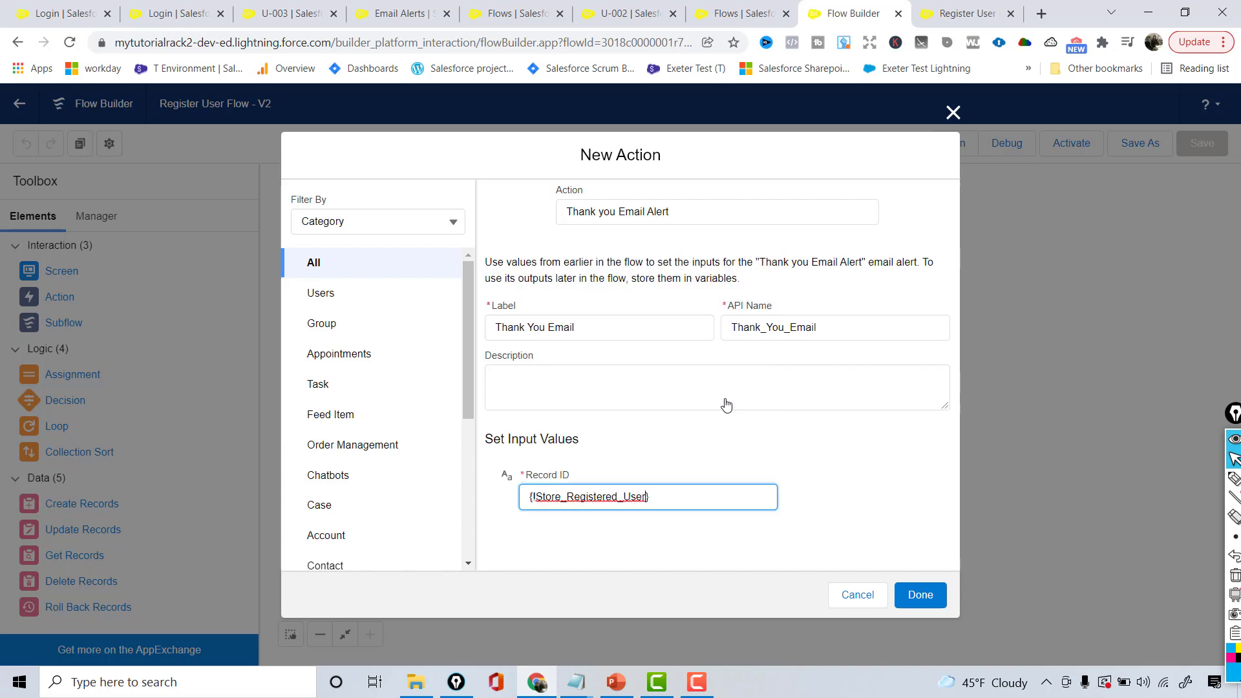
{"action": "left_click", "coordinate": [911, 593]}
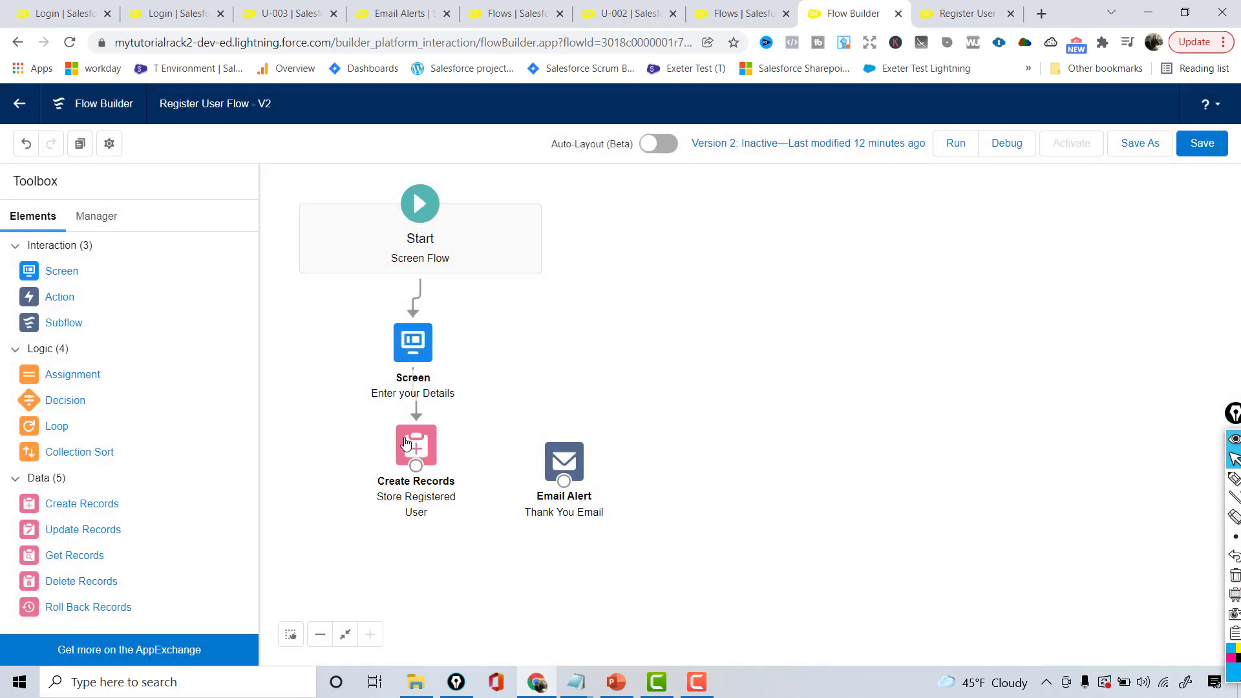
{"action": "double_click", "coordinate": [419, 449]}
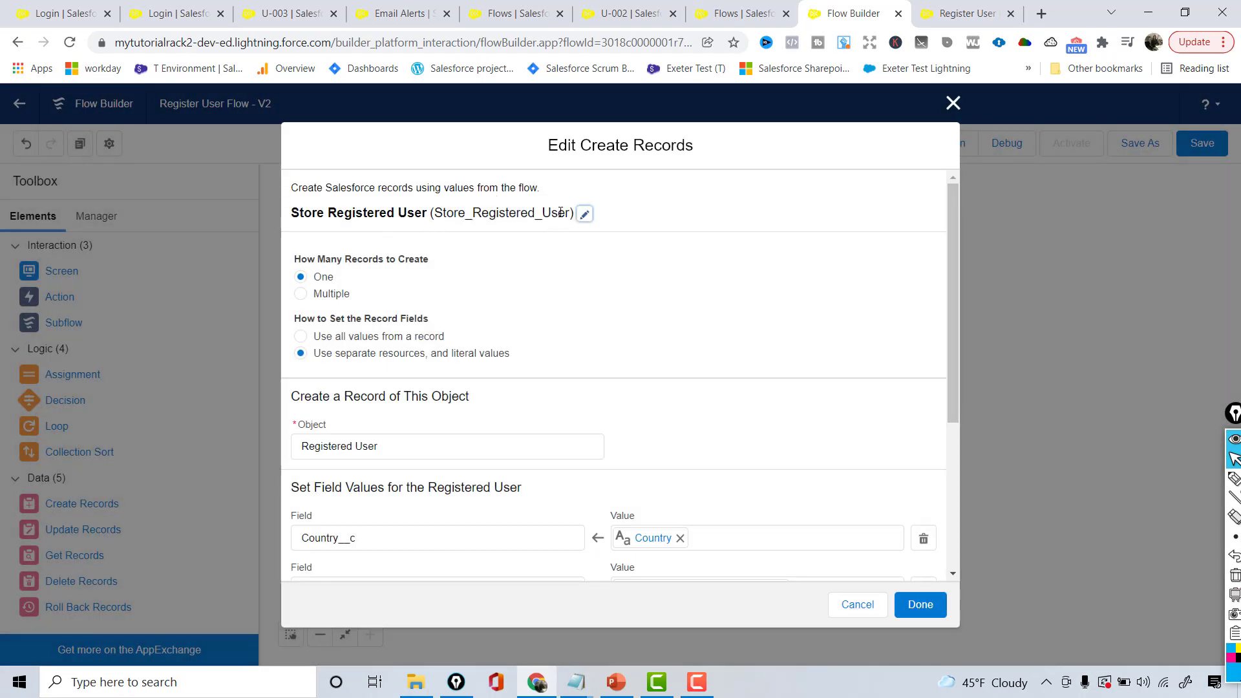
{"action": "left_click", "coordinate": [954, 102]}
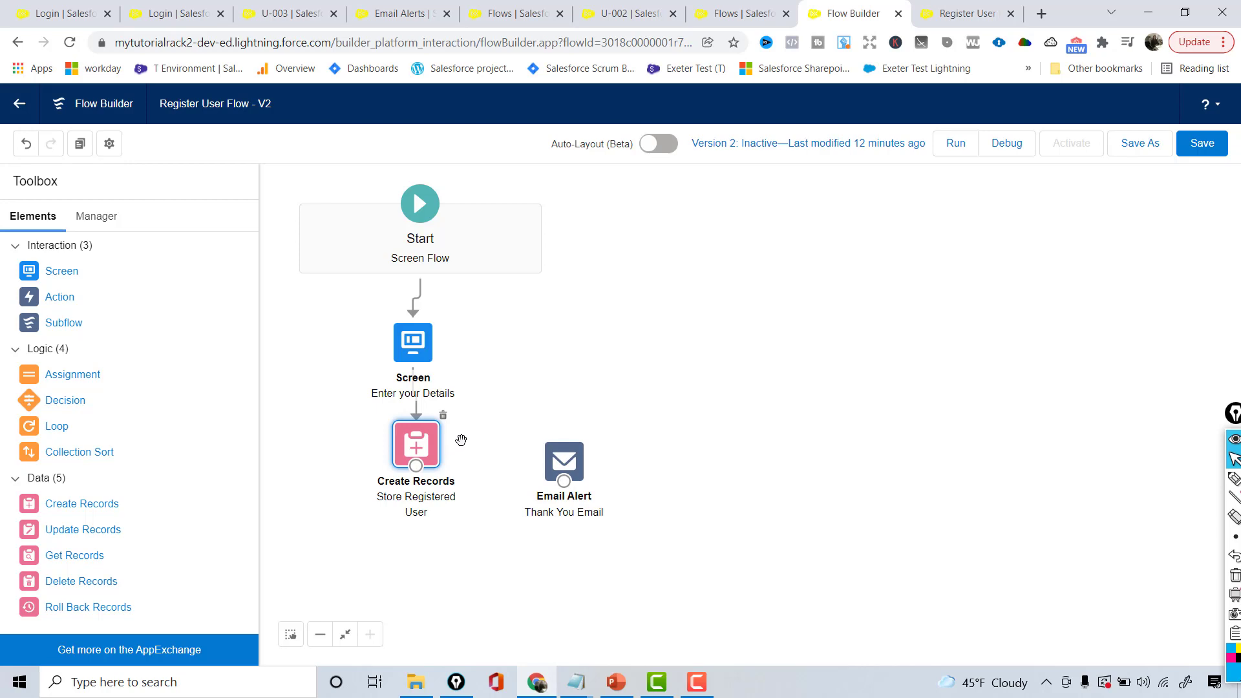
{"action": "double_click", "coordinate": [564, 460]}
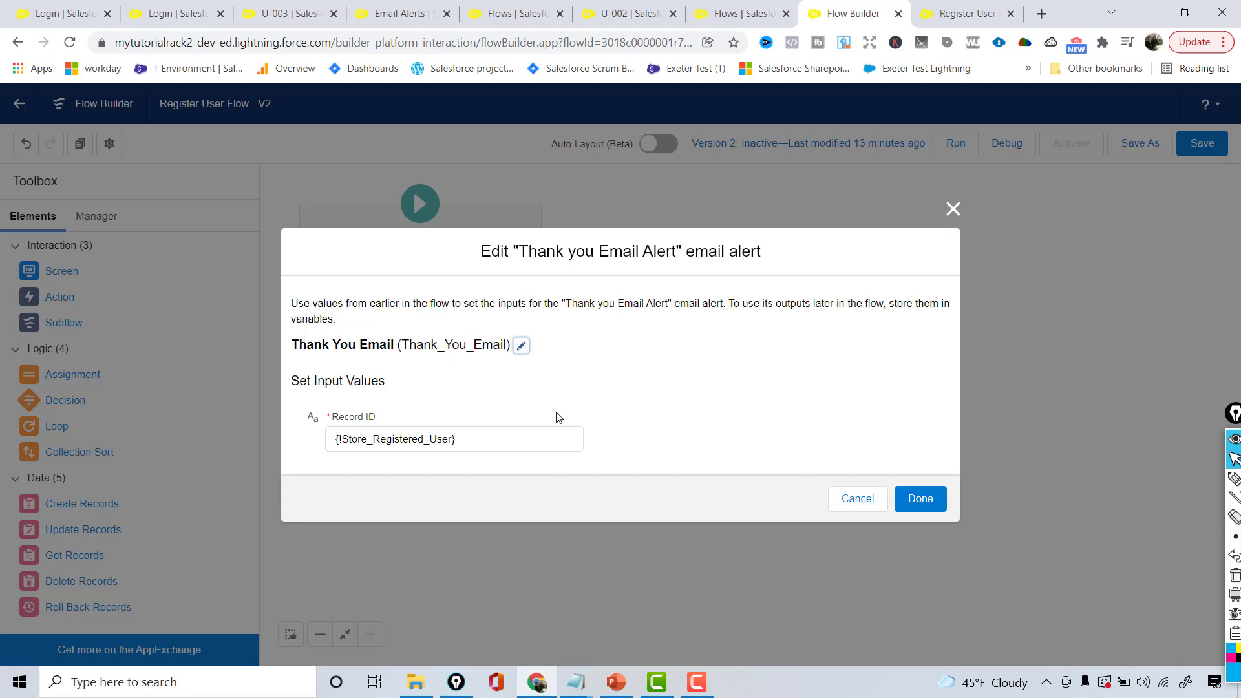
{"action": "left_click", "coordinate": [954, 209]}
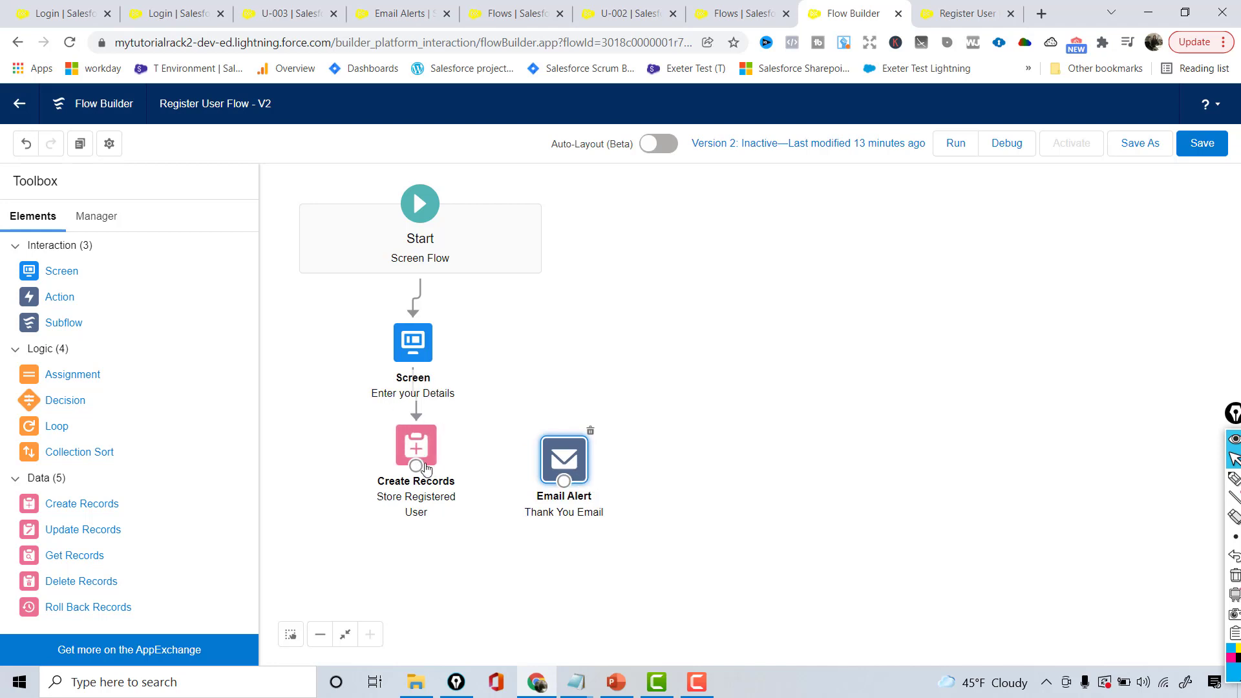
Connect Create Records to the Thank You Email alert, then save, activate version 2, and run it
{"action": "left_click_drag", "start_coordinate": [415, 465], "coordinate": [568, 482]}
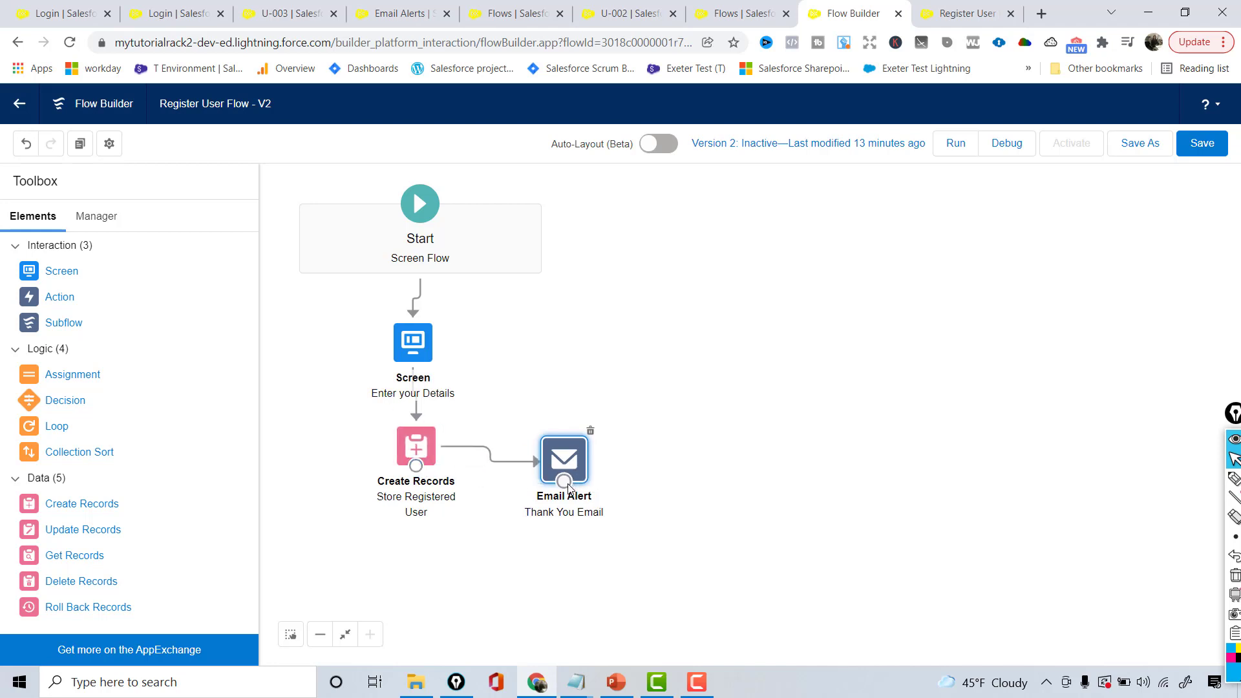
{"action": "left_click", "coordinate": [1201, 148]}
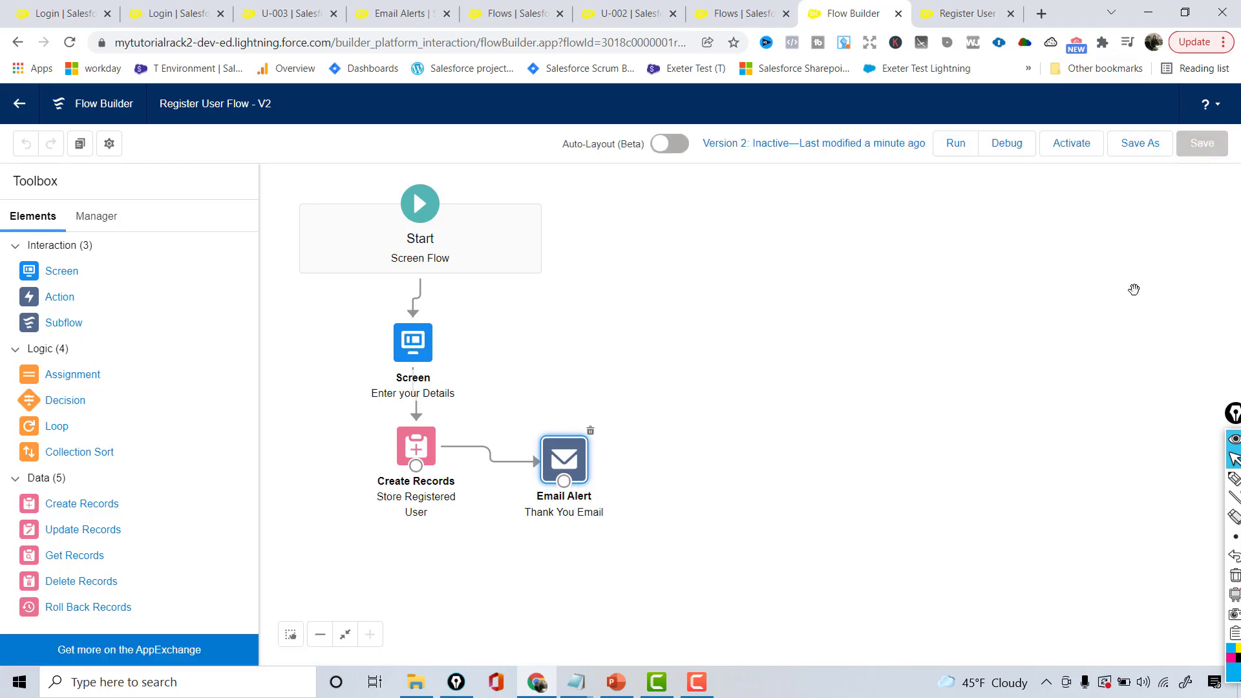
{"action": "left_click", "coordinate": [1078, 153]}
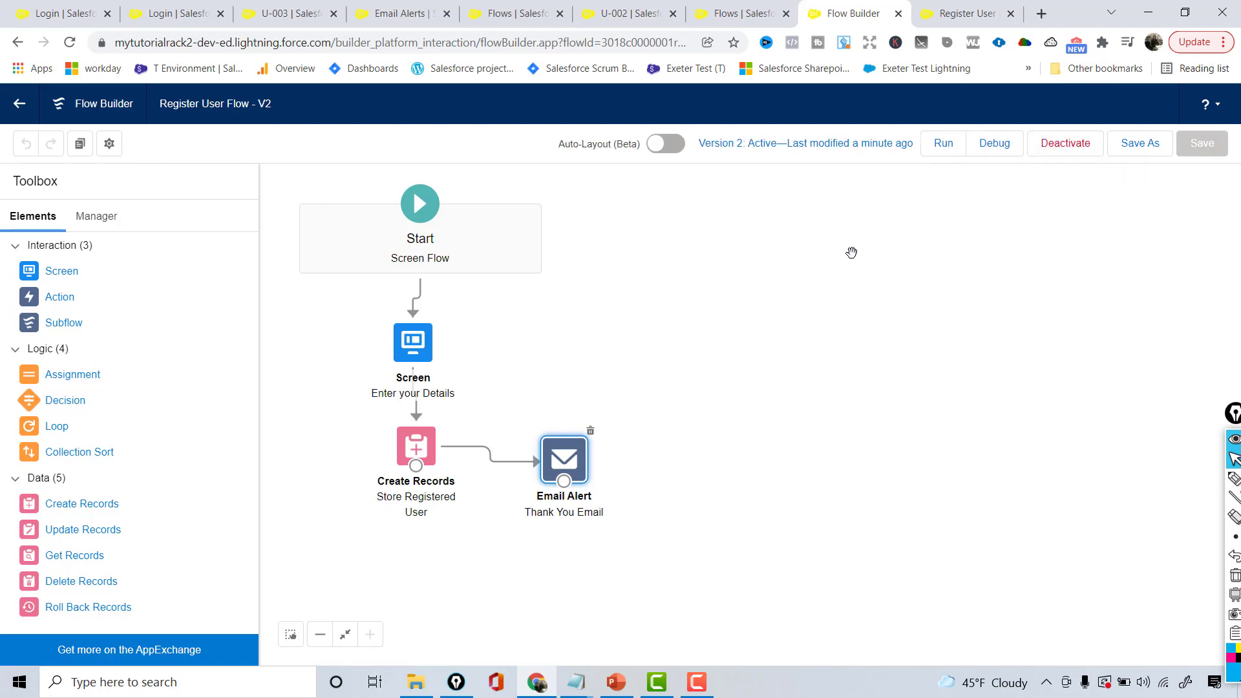
{"action": "left_click", "coordinate": [956, 149]}
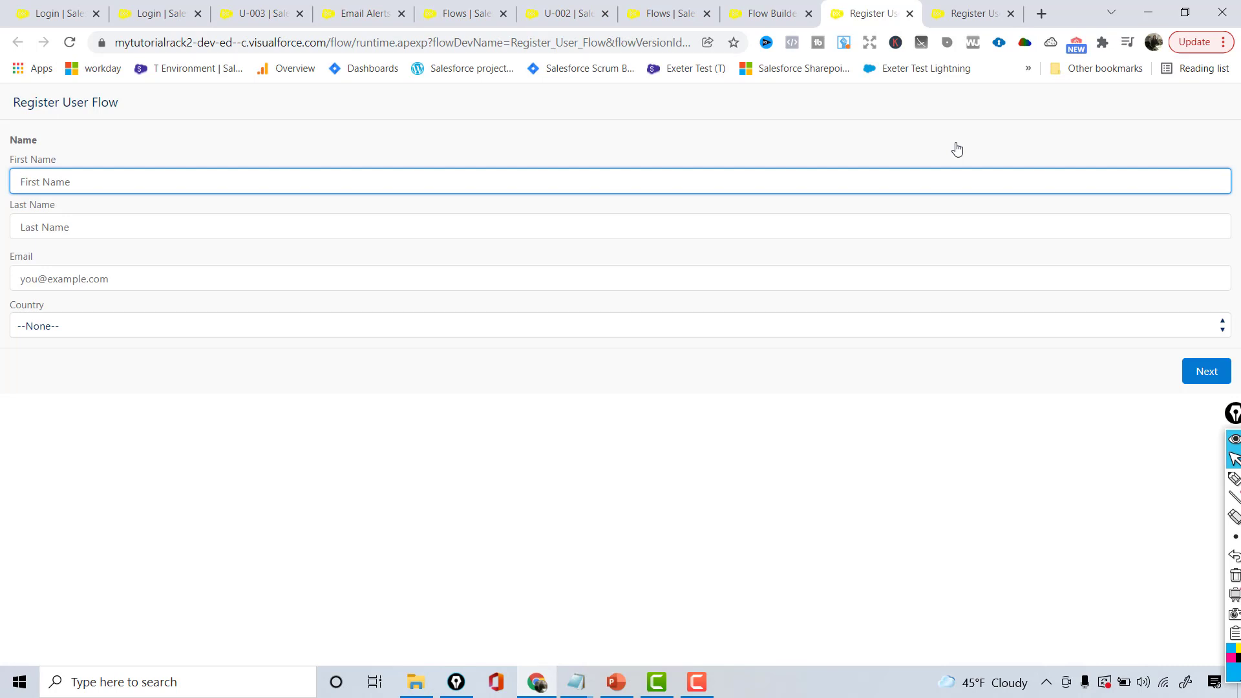
Enter the registrant's first name, last name and email address
{"action": "left_click", "coordinate": [381, 178]}
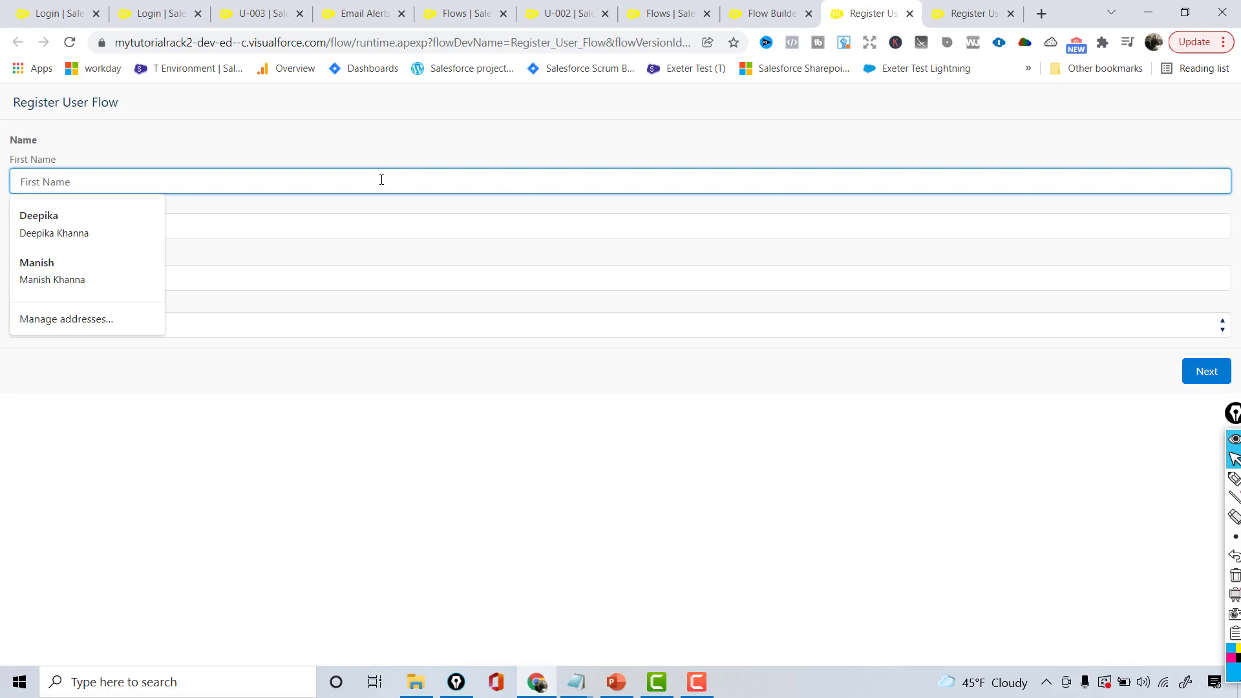
{"action": "type", "text": "Simran"}
{"action": "key", "text": "Tab"}
{"action": "type", "text": "A"}
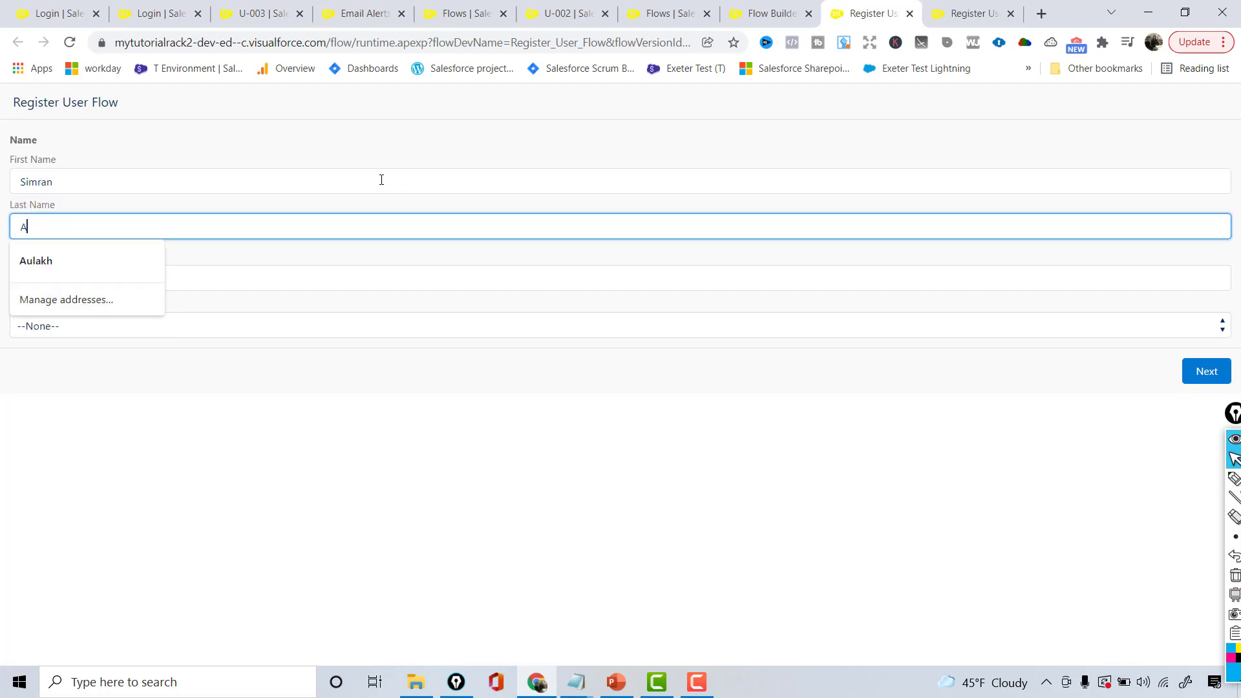
{"action": "key", "text": "Tab"}
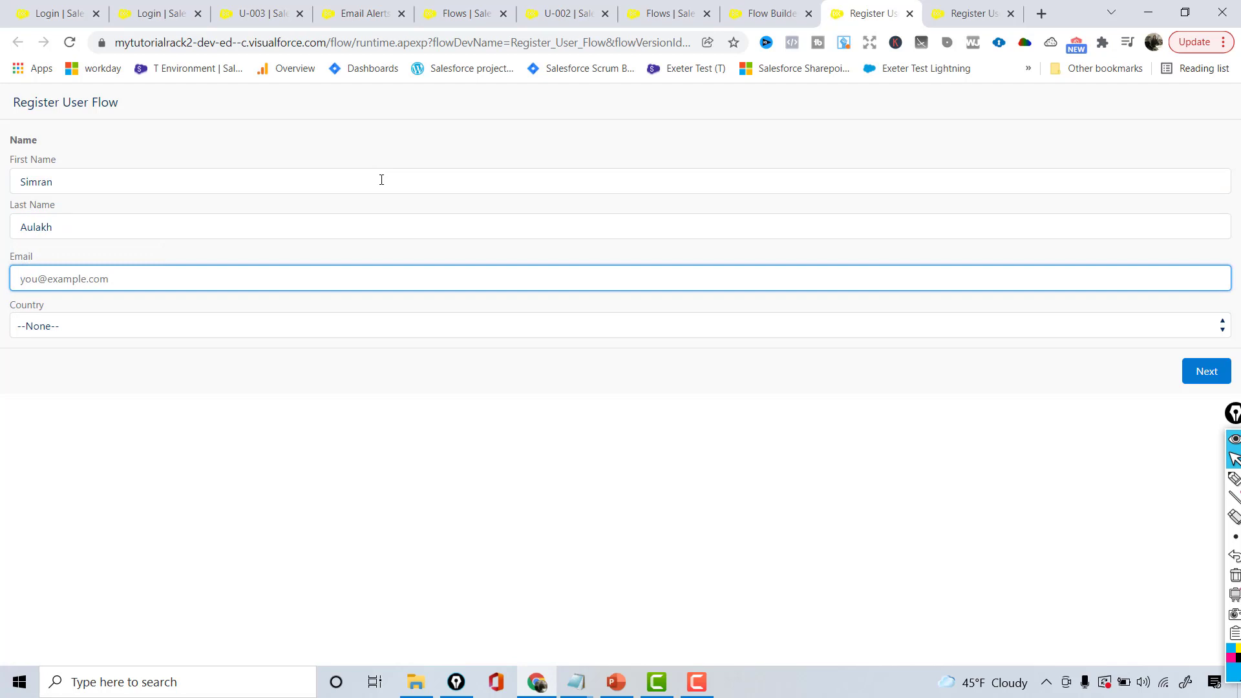
Choose Country United States of America and State South Carolina, then submit the registration
{"action": "key", "text": "Tab"}
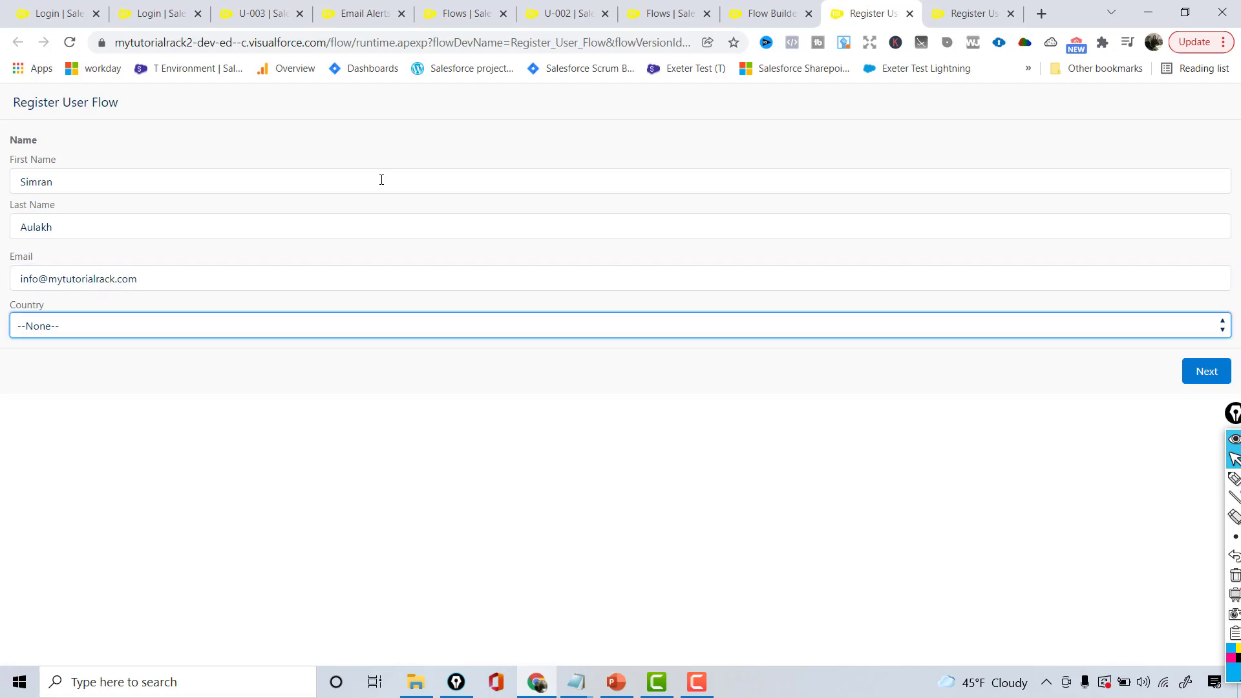
{"action": "key", "text": "u"}
{"action": "key", "text": "Down"}
{"action": "key", "text": "Down"}
{"action": "key", "text": "Down"}
{"action": "key", "text": "Down"}
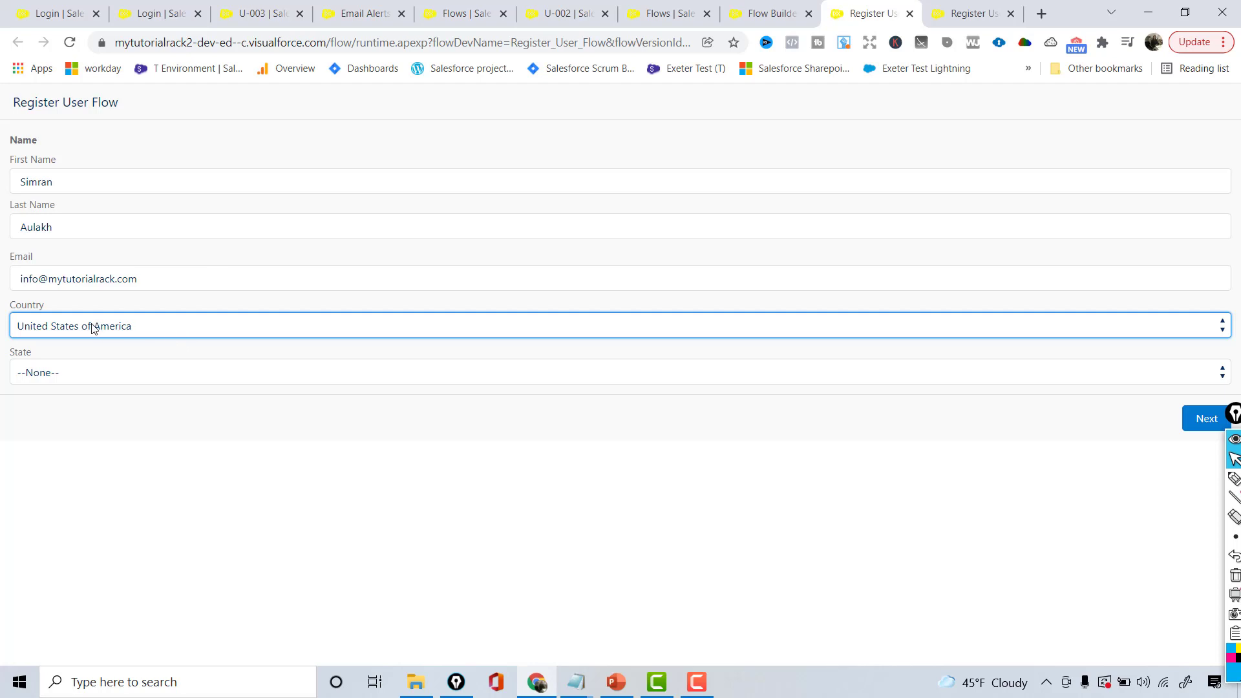
{"action": "left_click", "coordinate": [103, 367]}
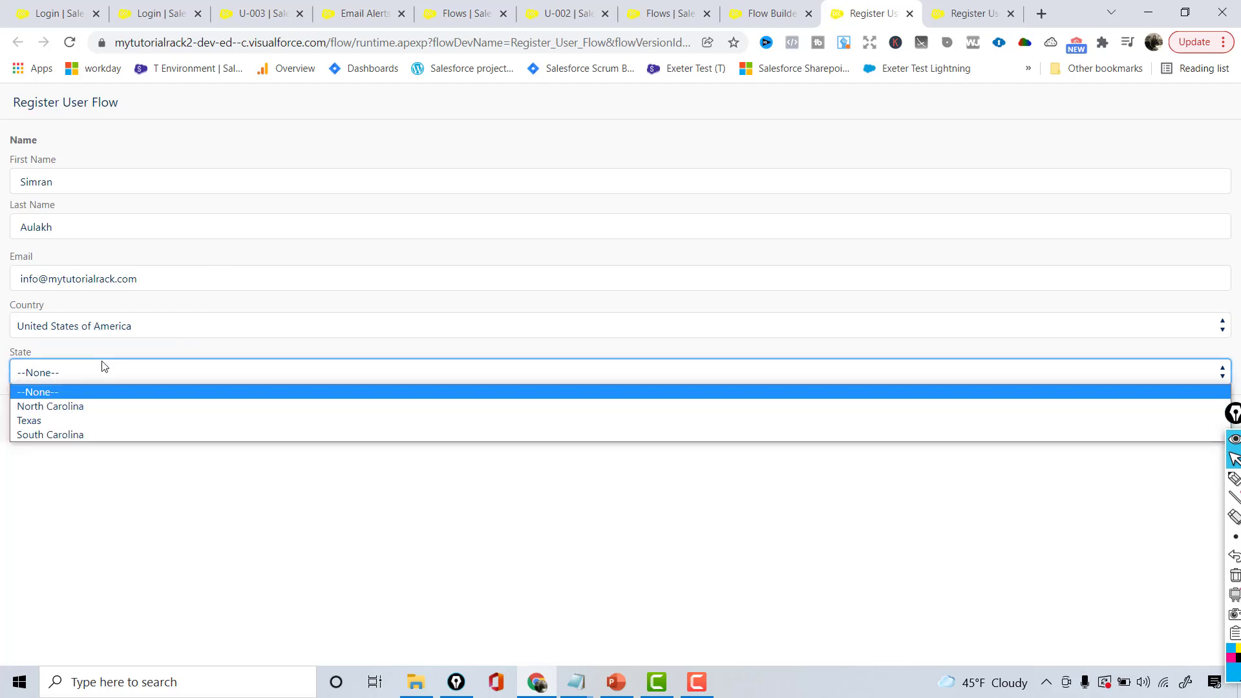
{"action": "left_click", "coordinate": [41, 434]}
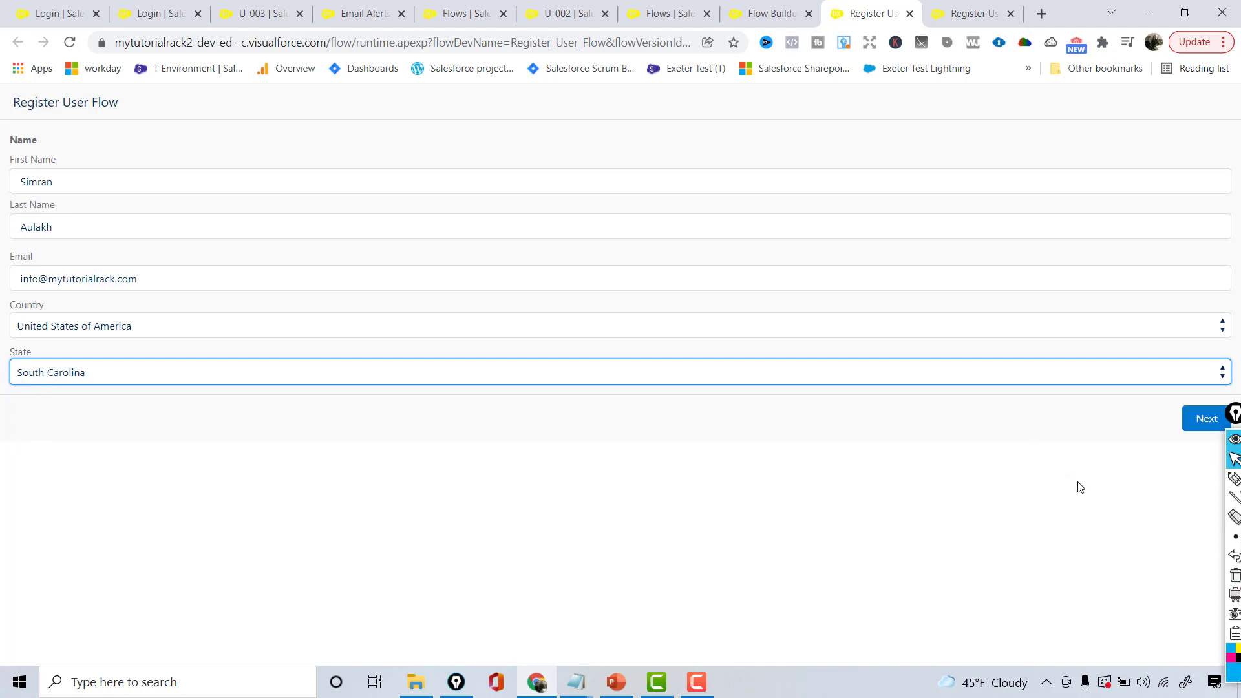
{"action": "left_click", "coordinate": [1206, 418]}
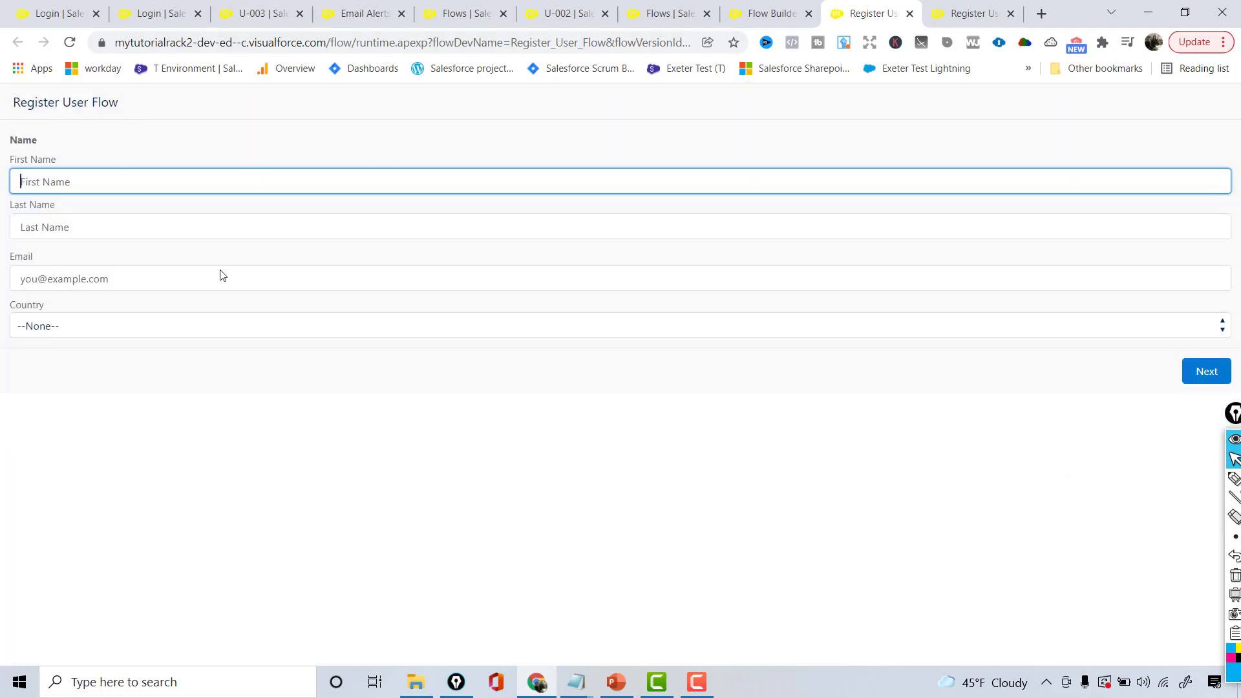
Open record U-004 from the Registered Users list and select its stored email address
{"action": "left_click", "coordinate": [257, 9]}
{"action": "left_click", "coordinate": [1078, 142]}
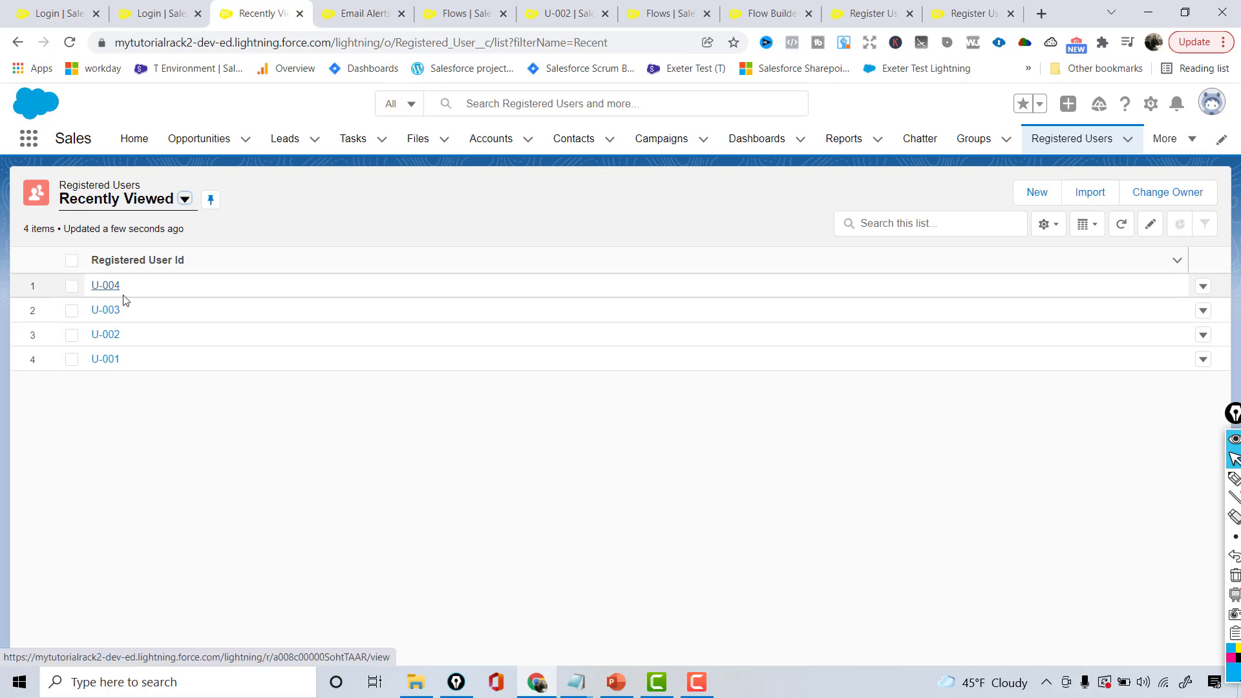
{"action": "left_click", "coordinate": [114, 294]}
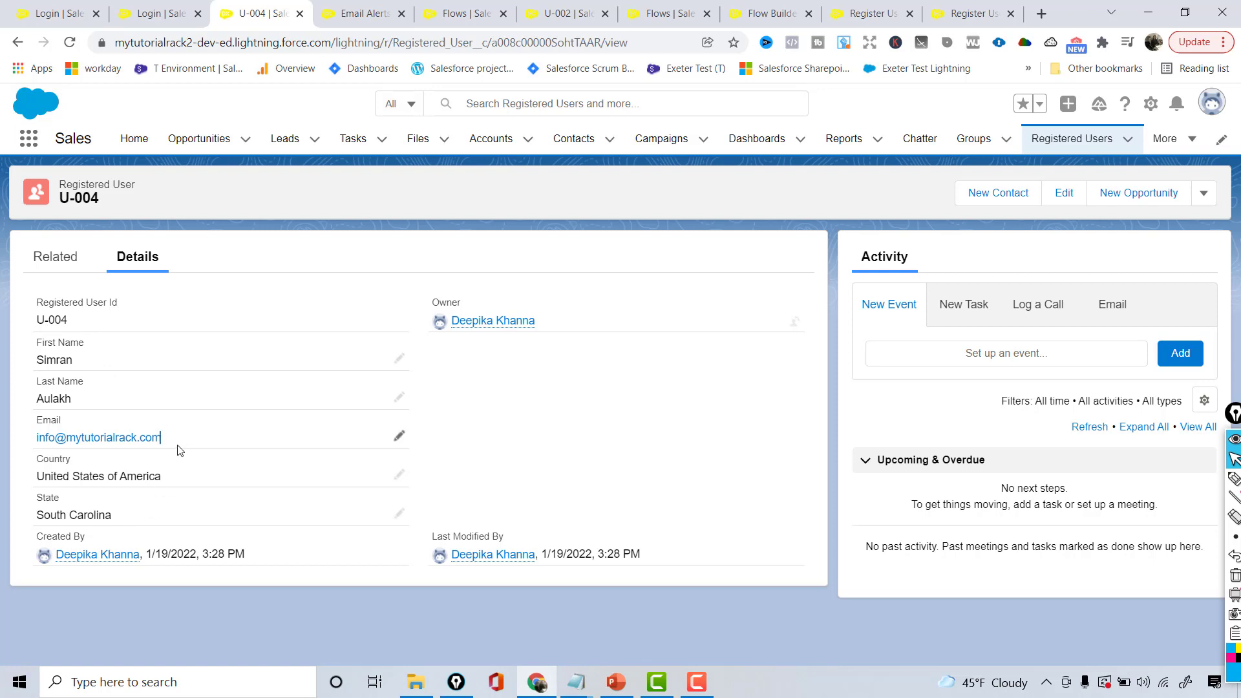
{"action": "left_click_drag", "start_coordinate": [180, 450], "coordinate": [39, 432]}
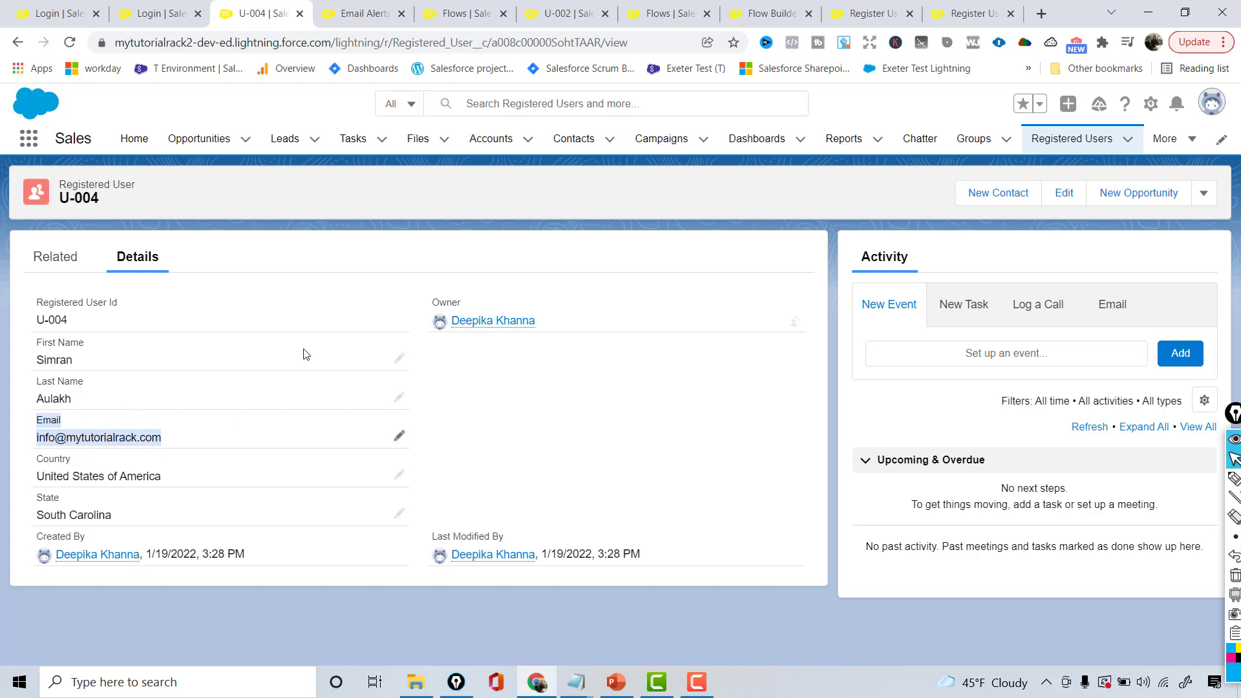
Open Outlook on the web via a Microsoft Office 365 search and open the thank-you email in Junk Email
{"action": "left_click", "coordinate": [1041, 12]}
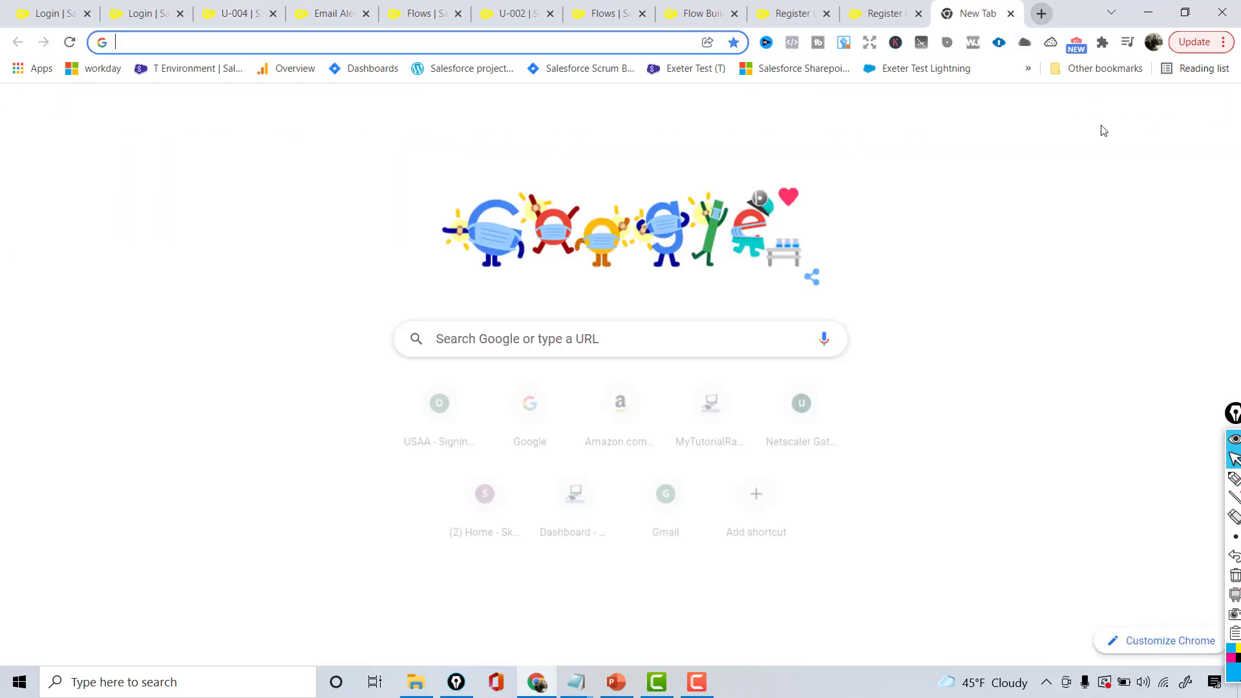
{"action": "type", "text": "mic"}
{"action": "key", "text": "Return"}
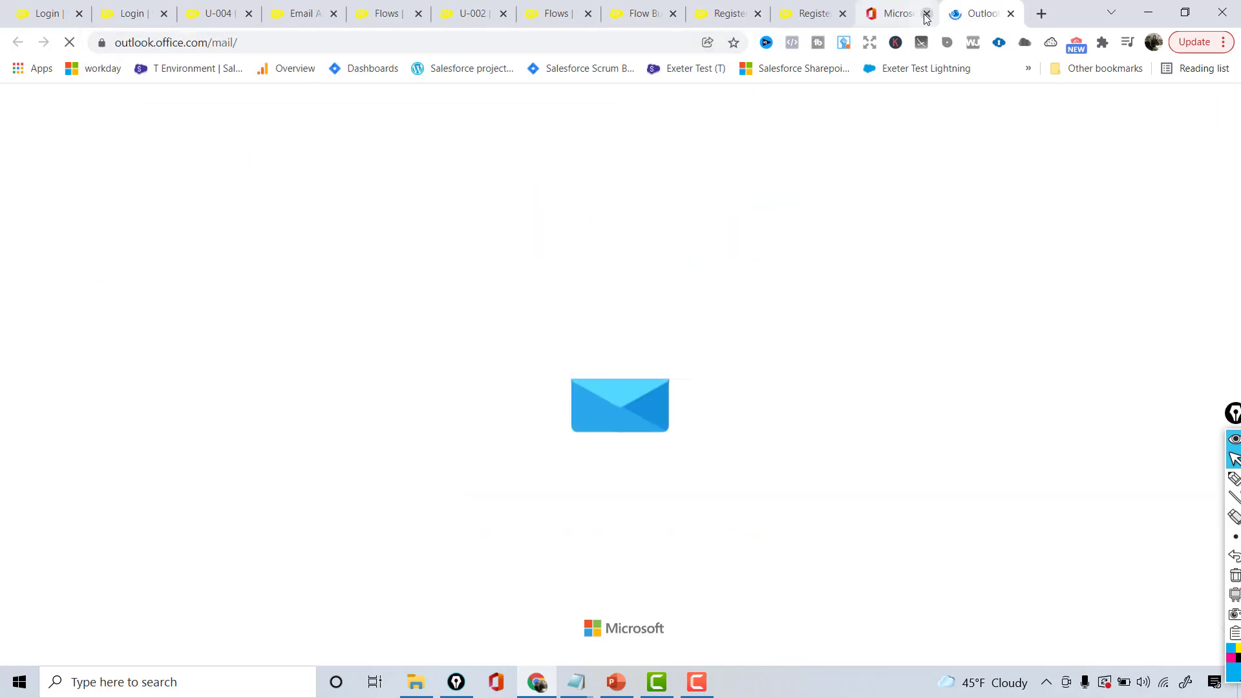
{"action": "left_click", "coordinate": [927, 15]}
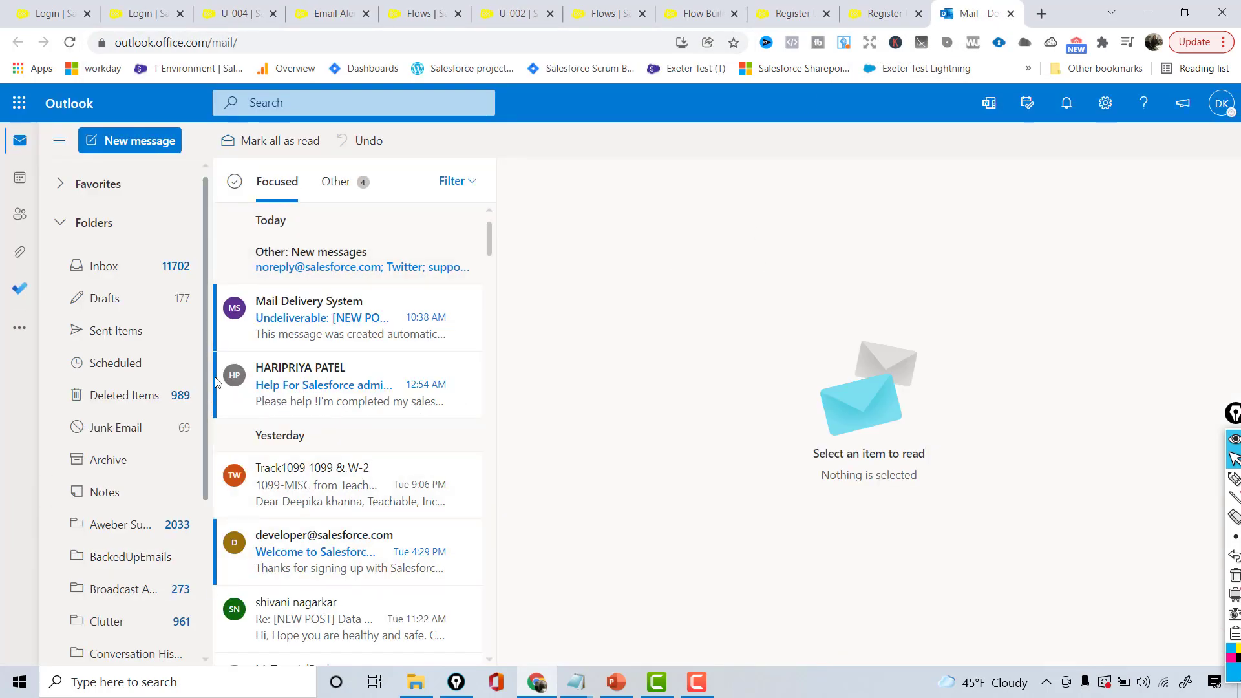
{"action": "left_click", "coordinate": [338, 208]}
{"action": "left_click", "coordinate": [119, 454]}
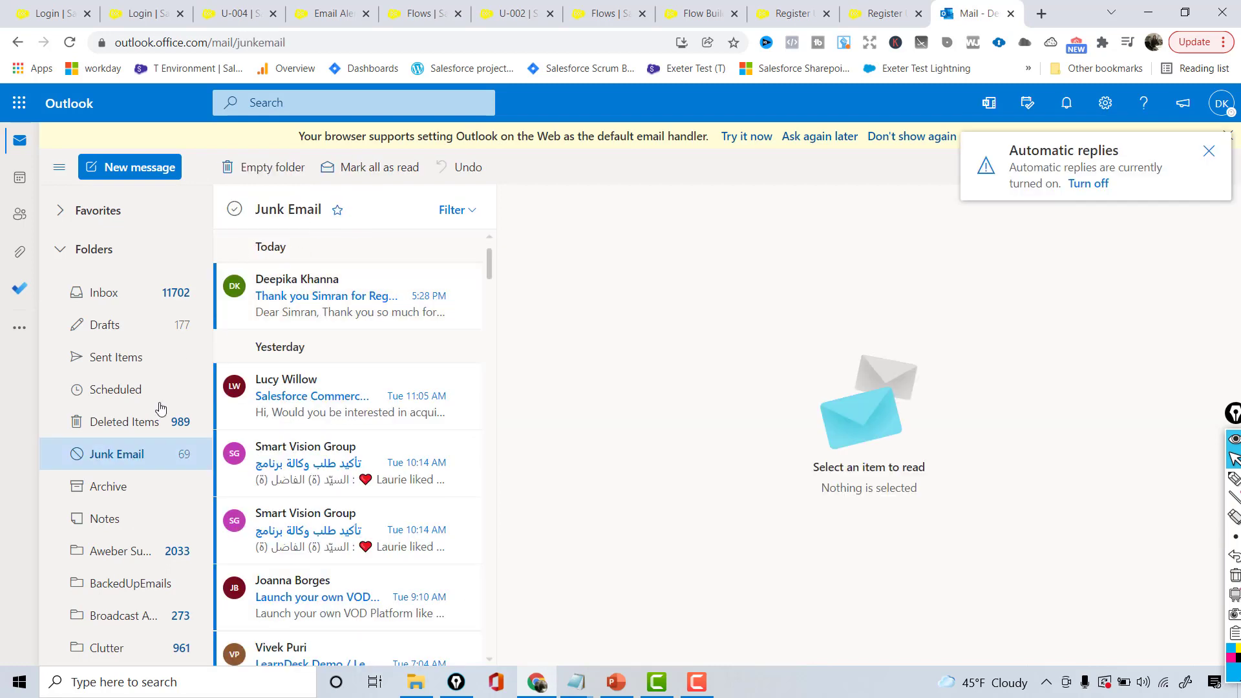
{"action": "left_click", "coordinate": [305, 294]}
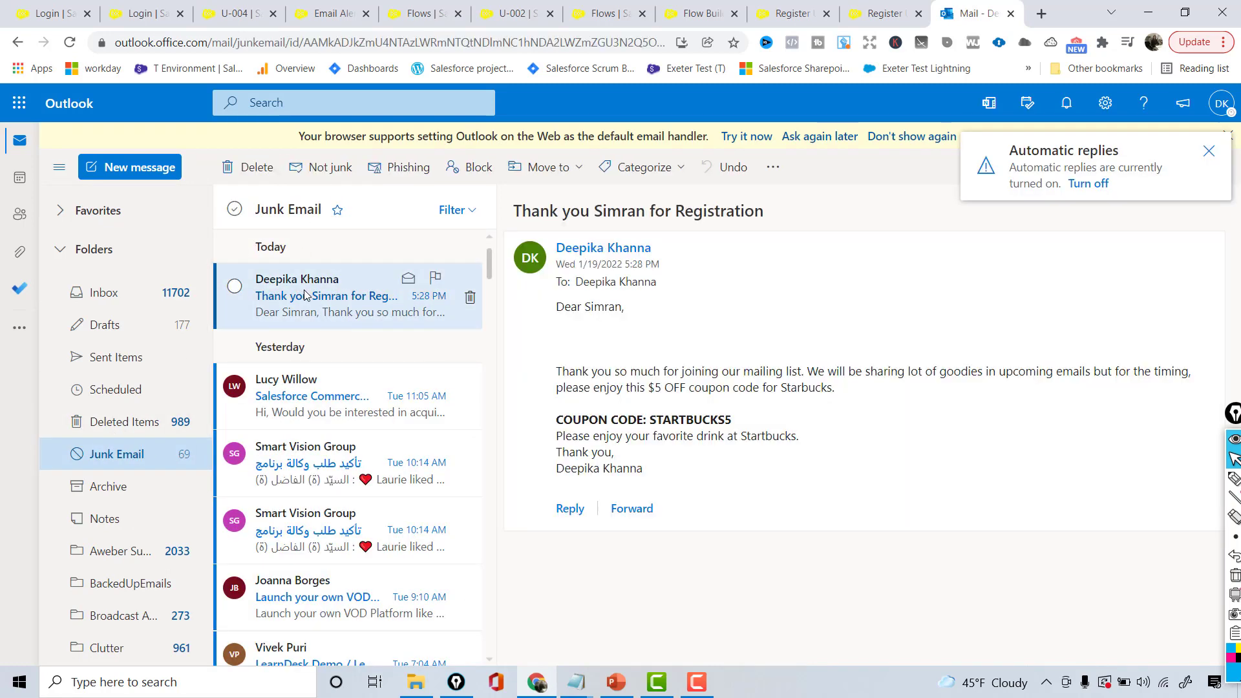
Highlight the email's personalised name, body text and STARTBUCKS5 coupon, then return to the slide show
{"action": "double_click", "coordinate": [619, 211]}
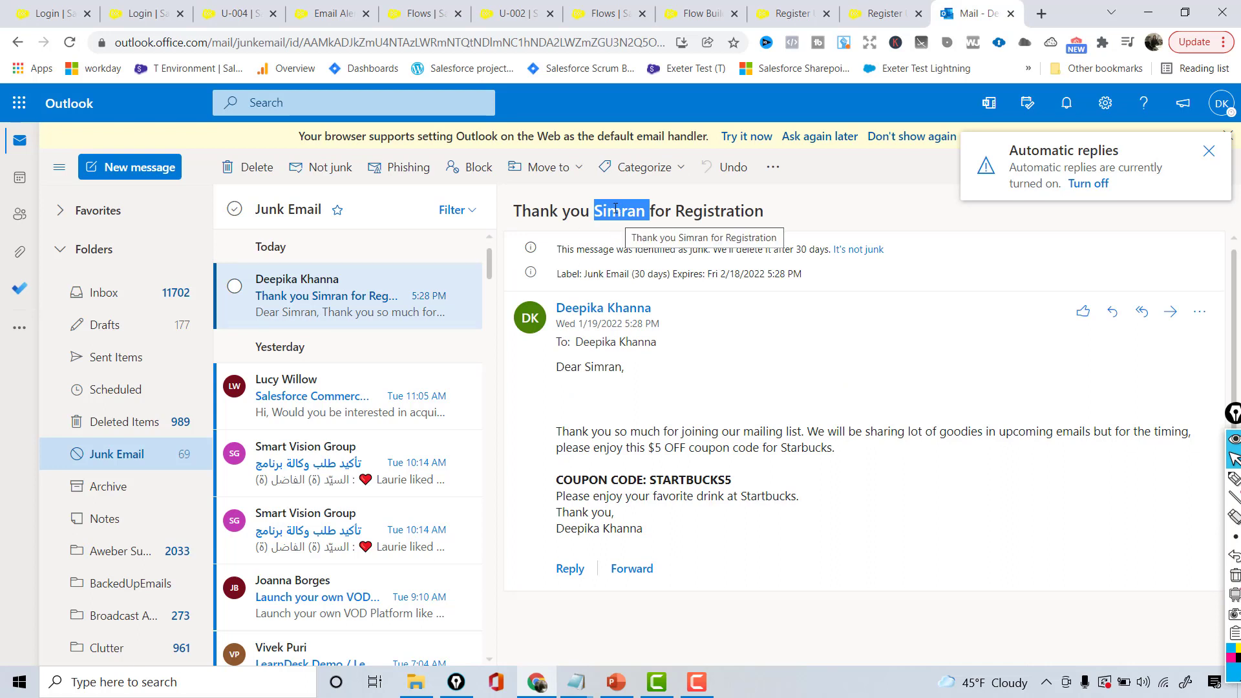
{"action": "double_click", "coordinate": [618, 210]}
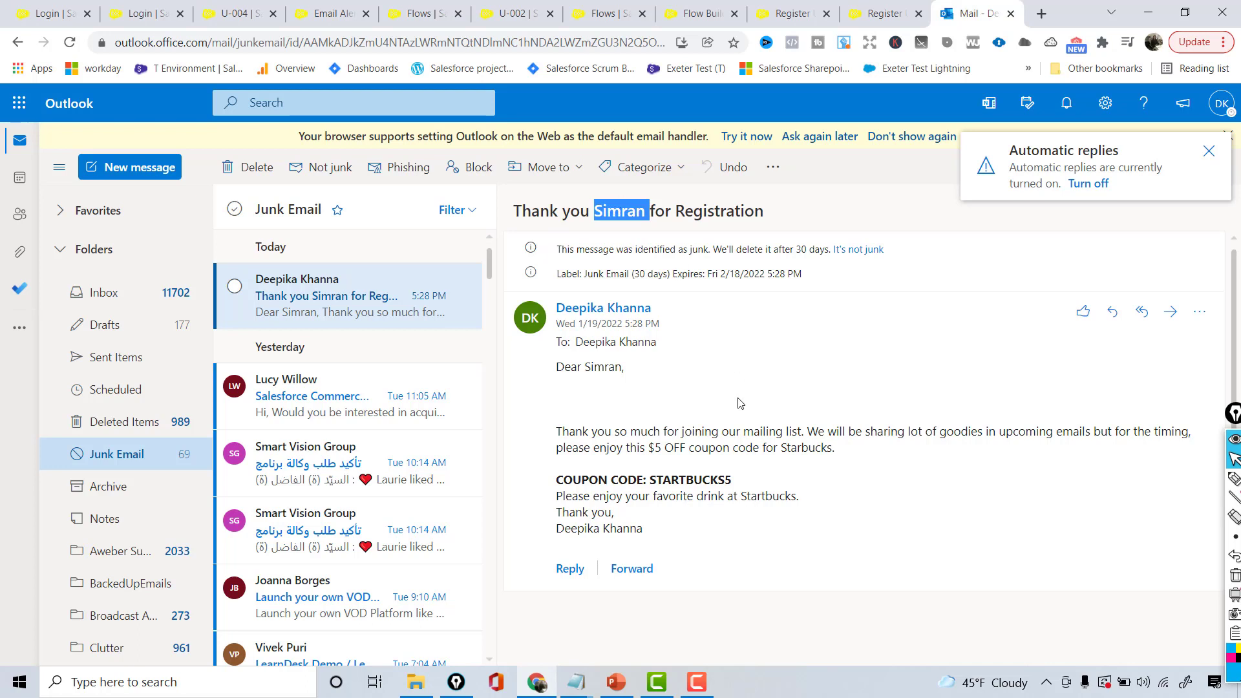
{"action": "left_click_drag", "start_coordinate": [570, 375], "coordinate": [868, 458]}
{"action": "left_click_drag", "start_coordinate": [800, 501], "coordinate": [560, 431]}
{"action": "left_click", "coordinate": [678, 492]}
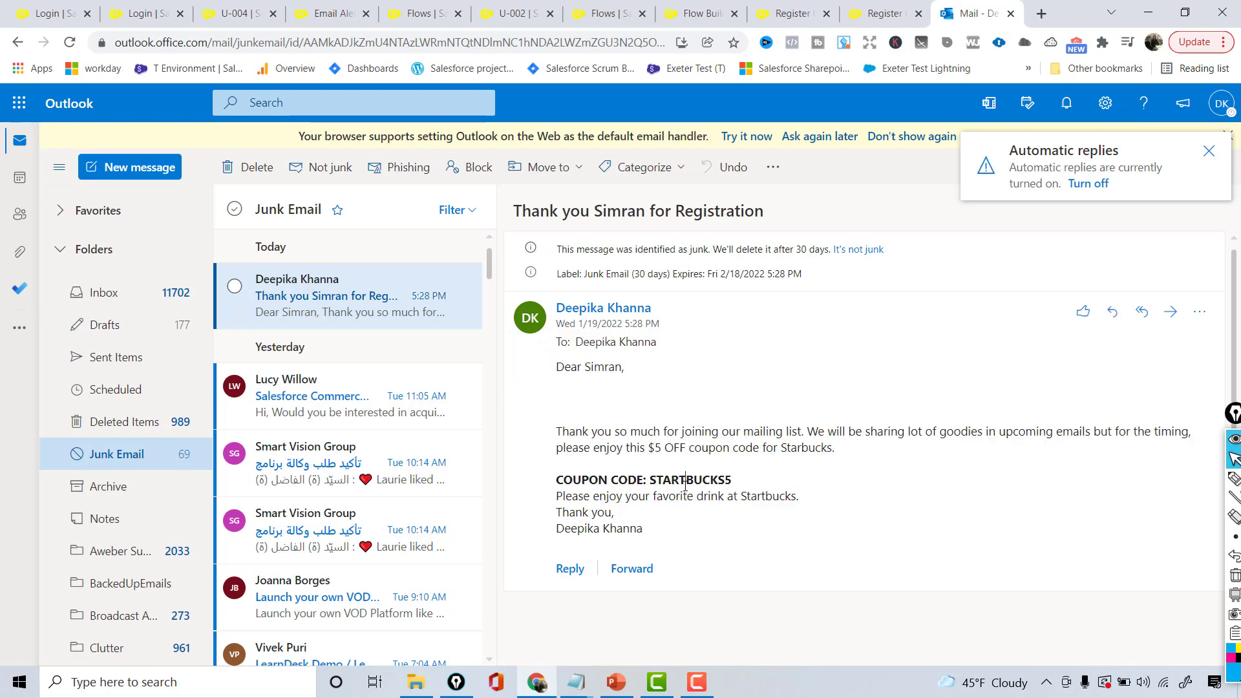
{"action": "double_click", "coordinate": [685, 484]}
{"action": "triple_click", "coordinate": [972, 528]}
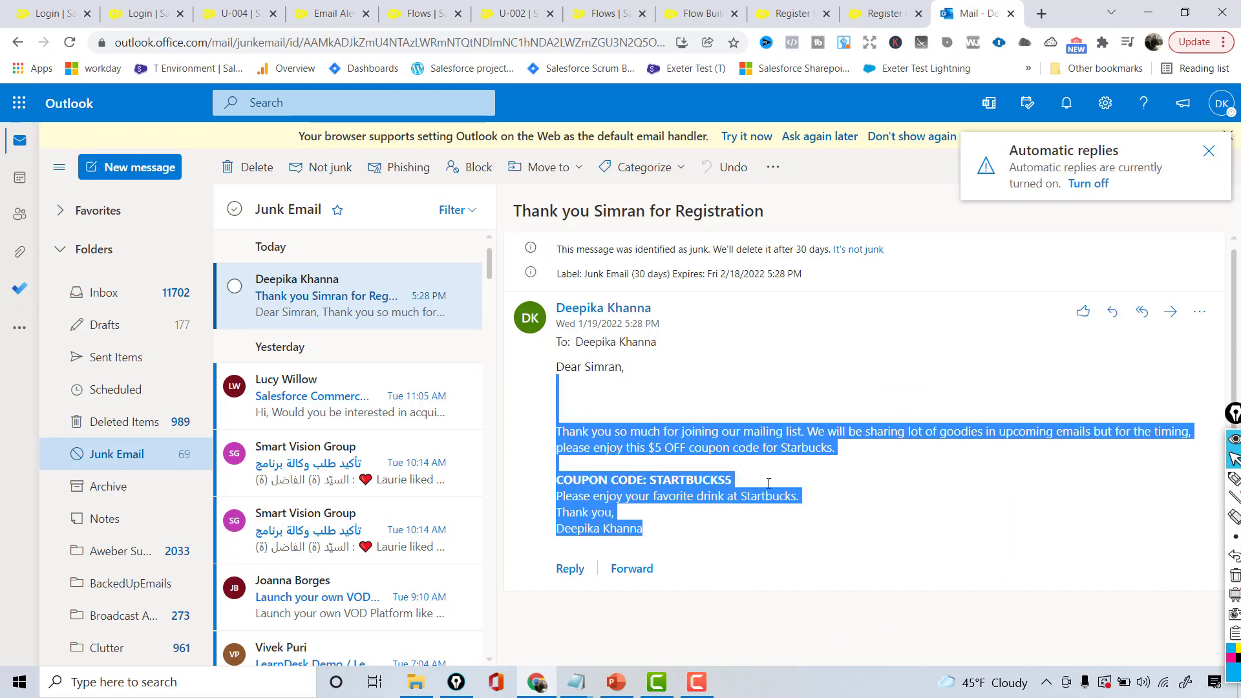
{"action": "left_click", "coordinate": [615, 682]}
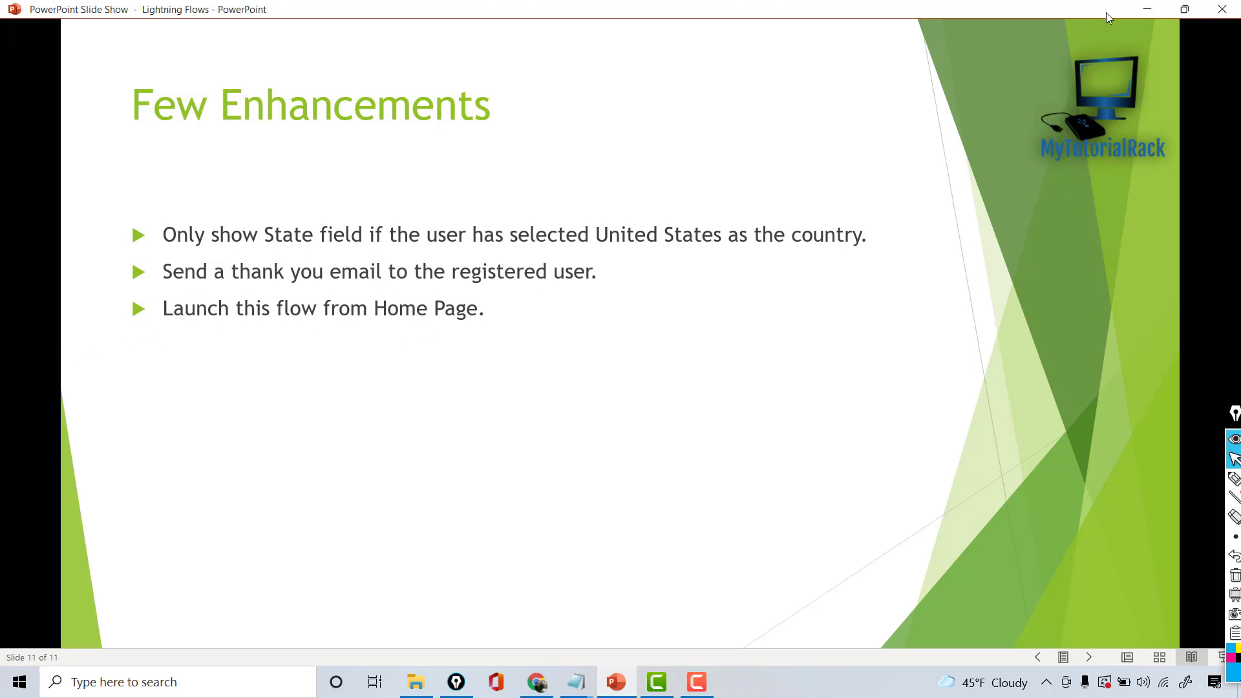
Minimize the PowerPoint slide show so the blank Register User Flow form is visible
{"action": "left_click", "coordinate": [1148, 9]}
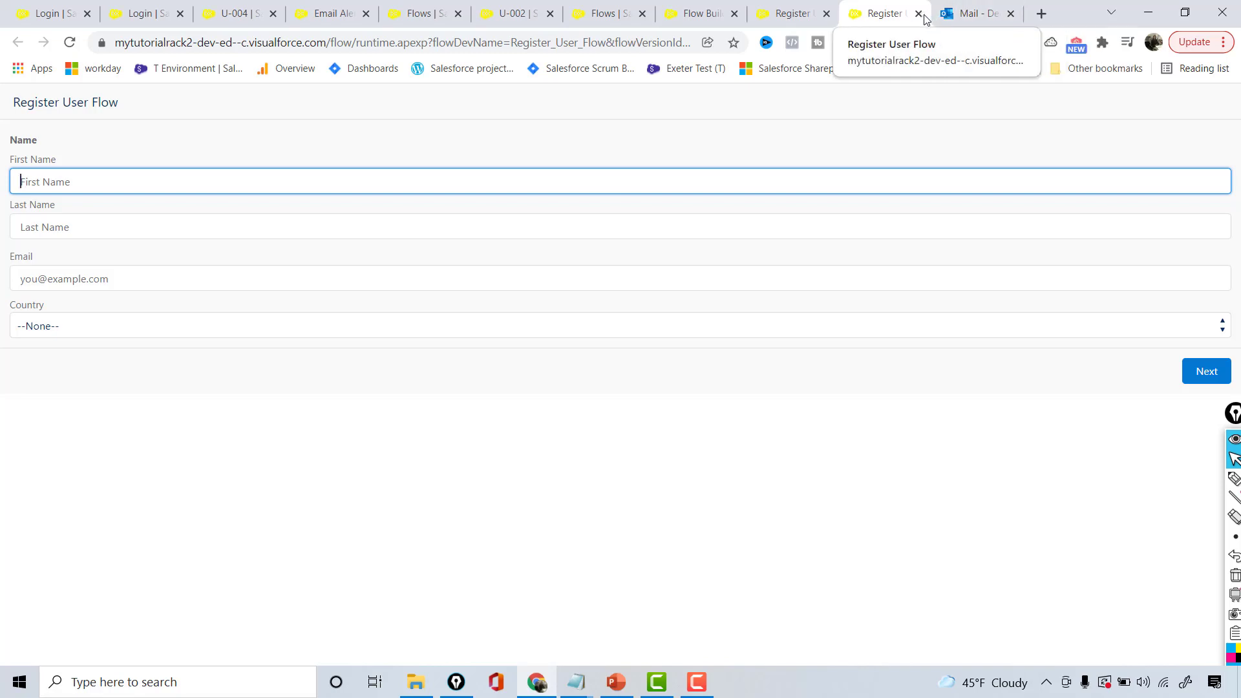
Close the duplicate Register User Flow tab and review the flow in Flow Builder
{"action": "left_click", "coordinate": [919, 14]}
{"action": "left_click", "coordinate": [811, 15]}
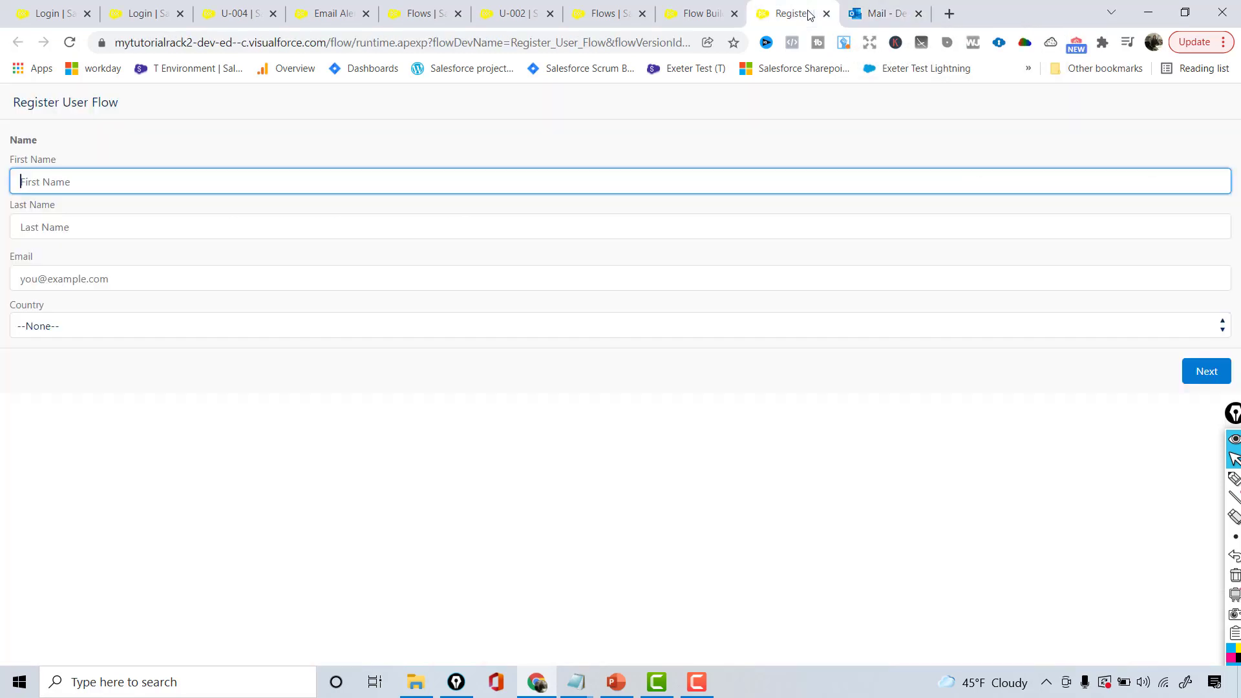
{"action": "left_click", "coordinate": [708, 18]}
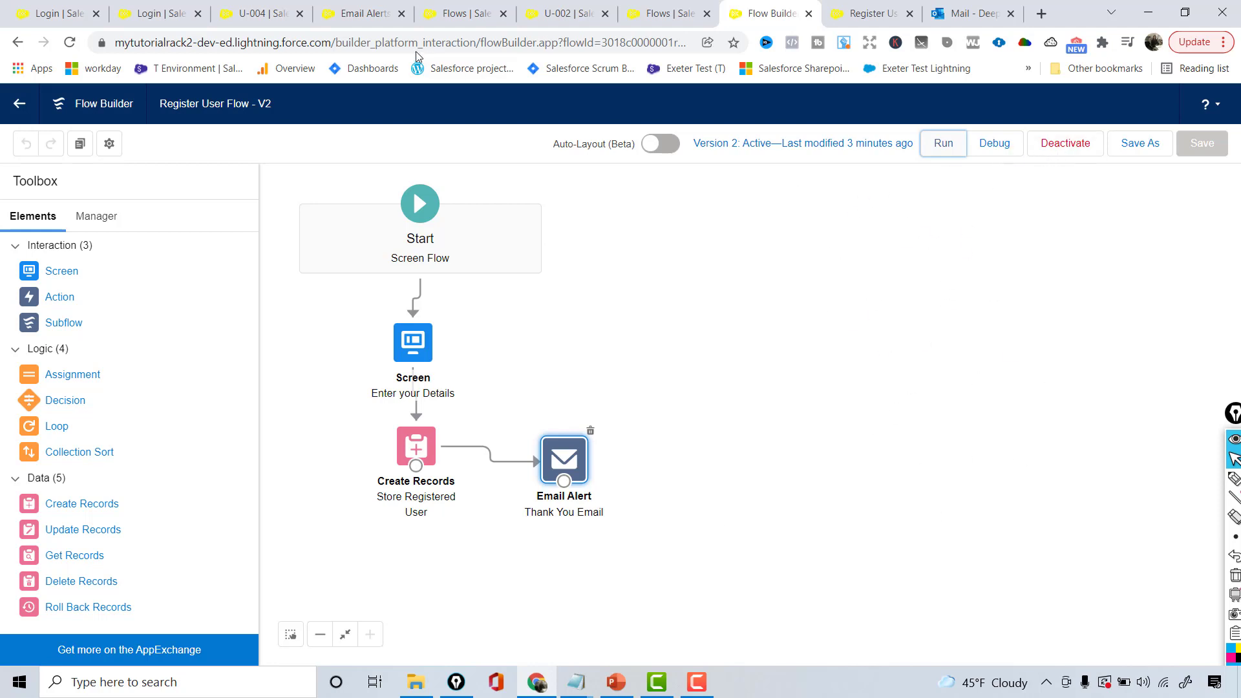
Go to the Sales Home page in a Salesforce tab and open its setup options
{"action": "left_click", "coordinate": [569, 12]}
{"action": "left_click", "coordinate": [134, 138]}
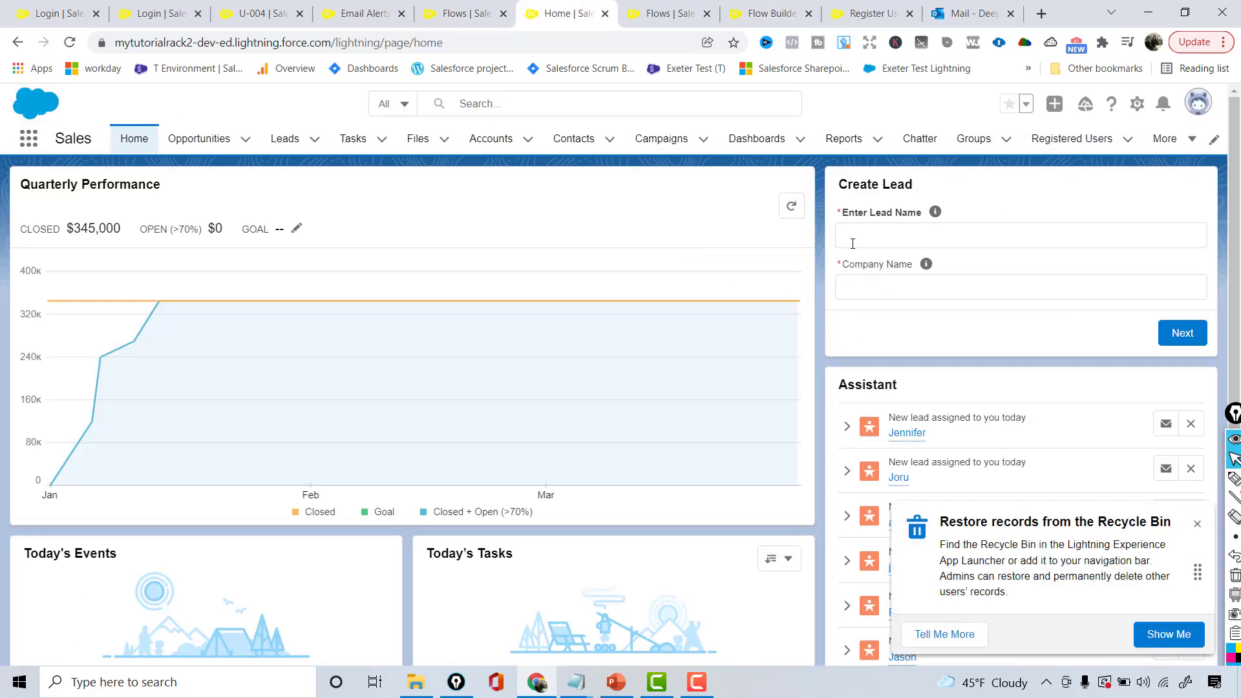
{"action": "left_click", "coordinate": [1137, 105]}
Edit the Home page and set its flow component to Register User Flow
{"action": "left_click", "coordinate": [1056, 286]}
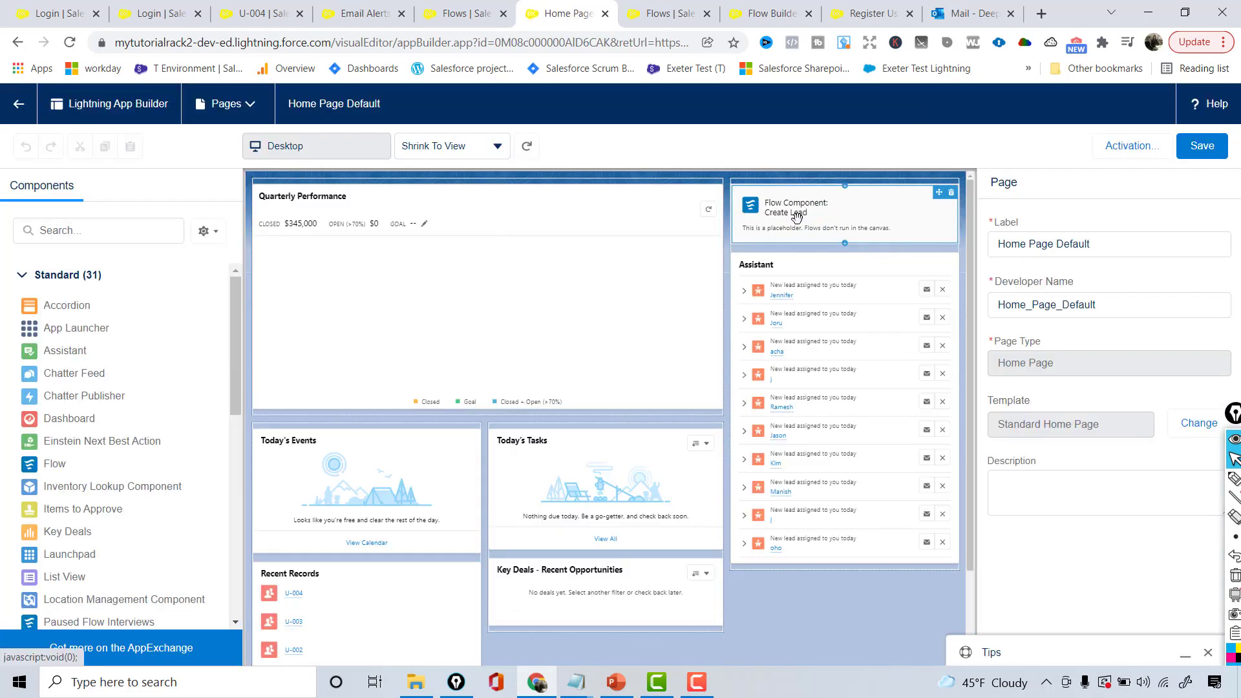
{"action": "left_click", "coordinate": [792, 214]}
{"action": "left_click", "coordinate": [1031, 318]}
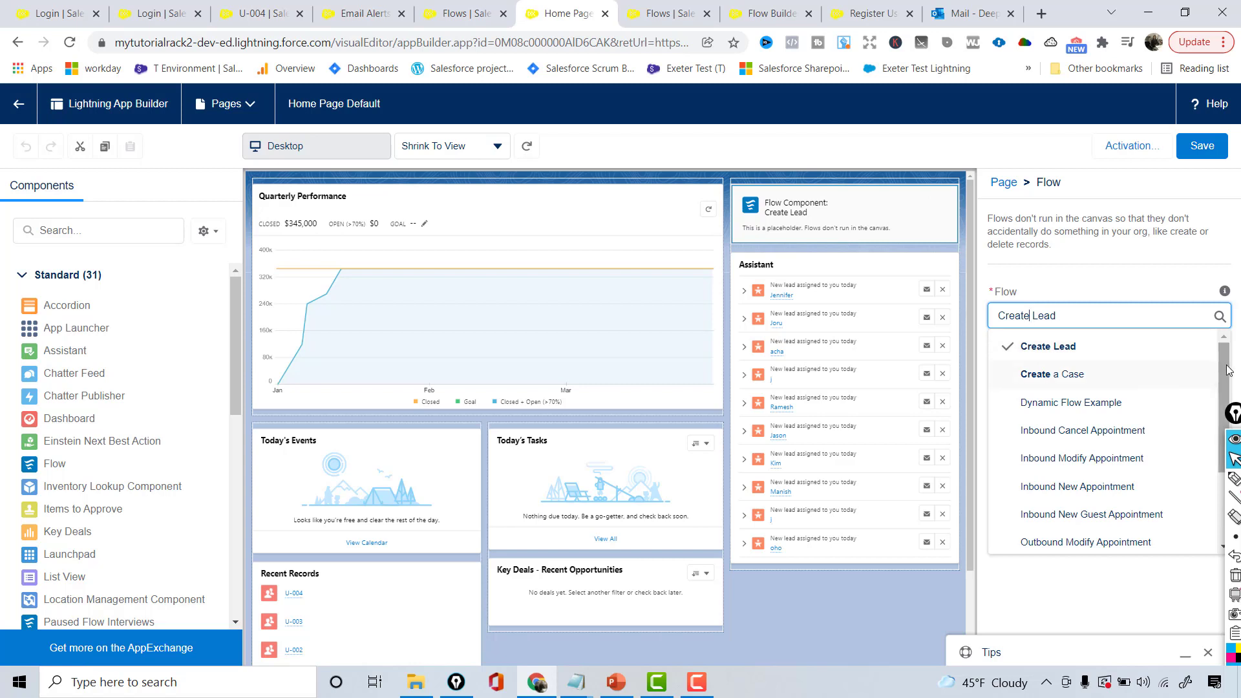
{"action": "left_click_drag", "start_coordinate": [1225, 373], "coordinate": [1225, 449]}
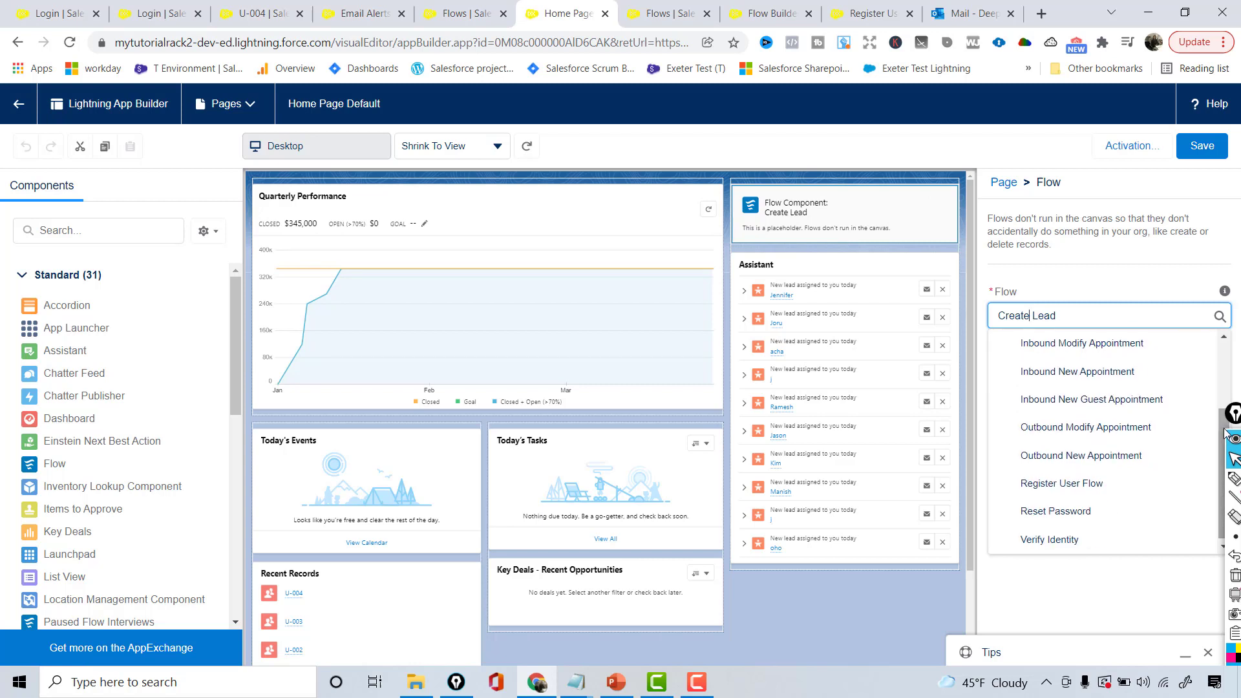
{"action": "left_click", "coordinate": [1058, 484]}
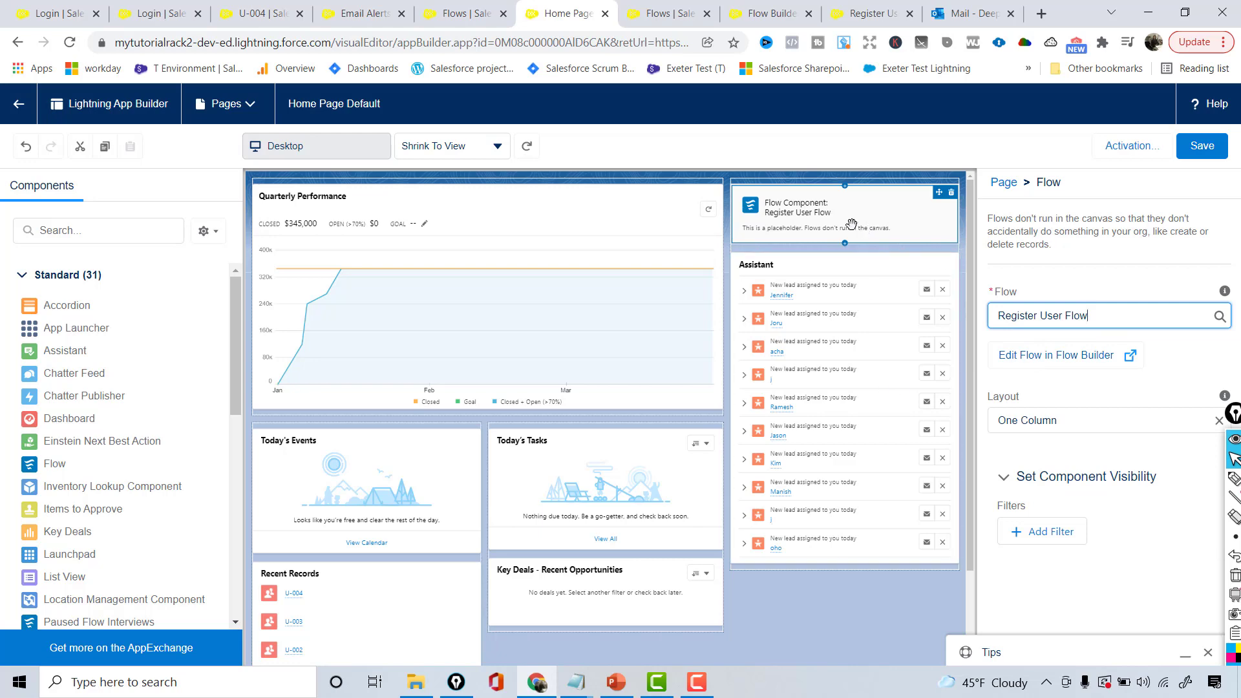
Save the page, confirm its App Default activation for Sales, then return to Salesforce
{"action": "left_click", "coordinate": [1201, 148]}
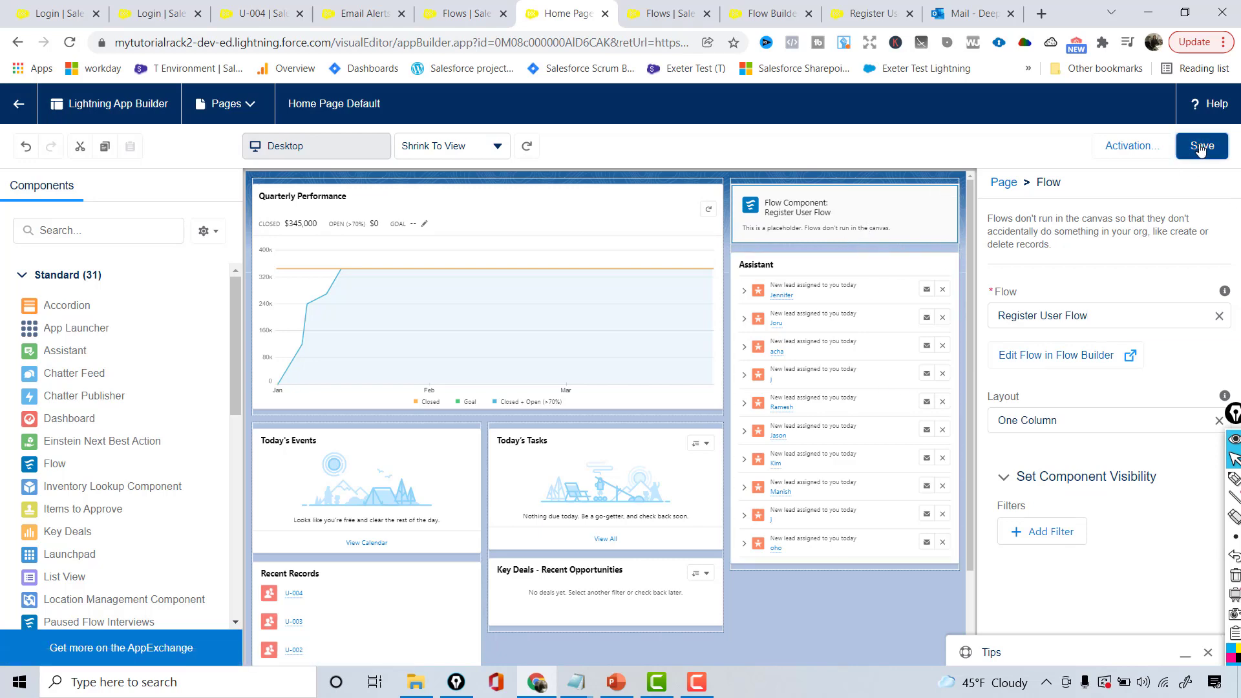
{"action": "left_click", "coordinate": [1157, 148]}
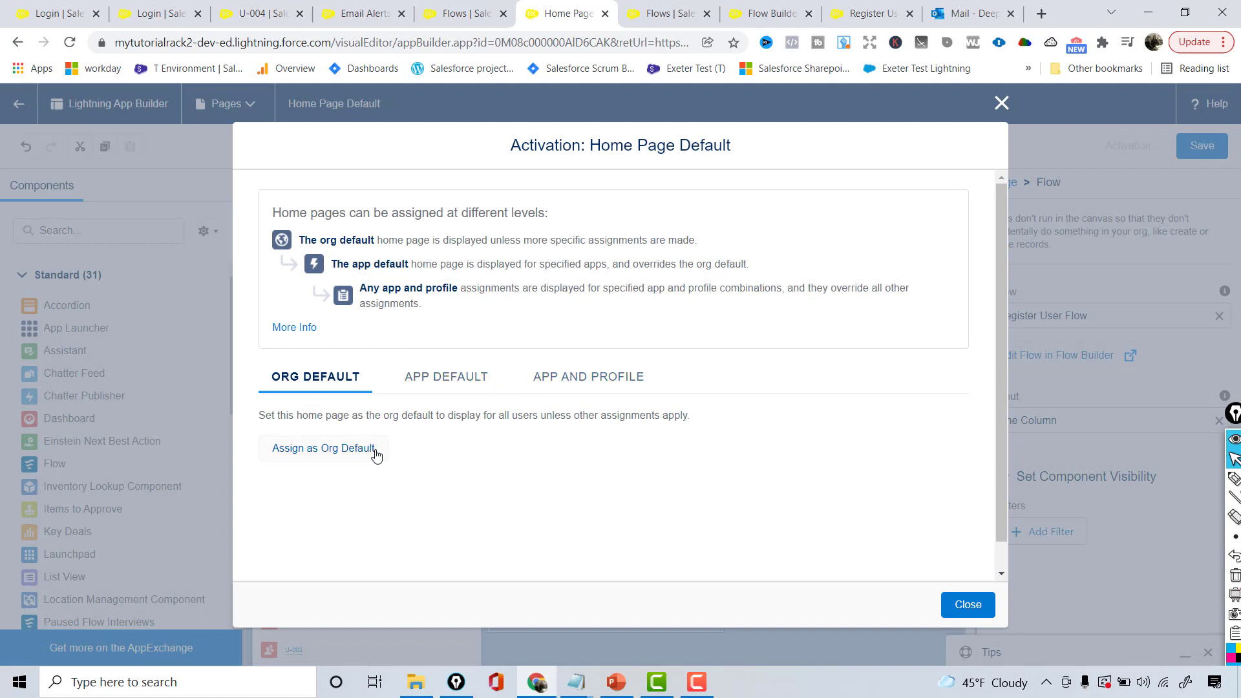
{"action": "left_click", "coordinate": [464, 376]}
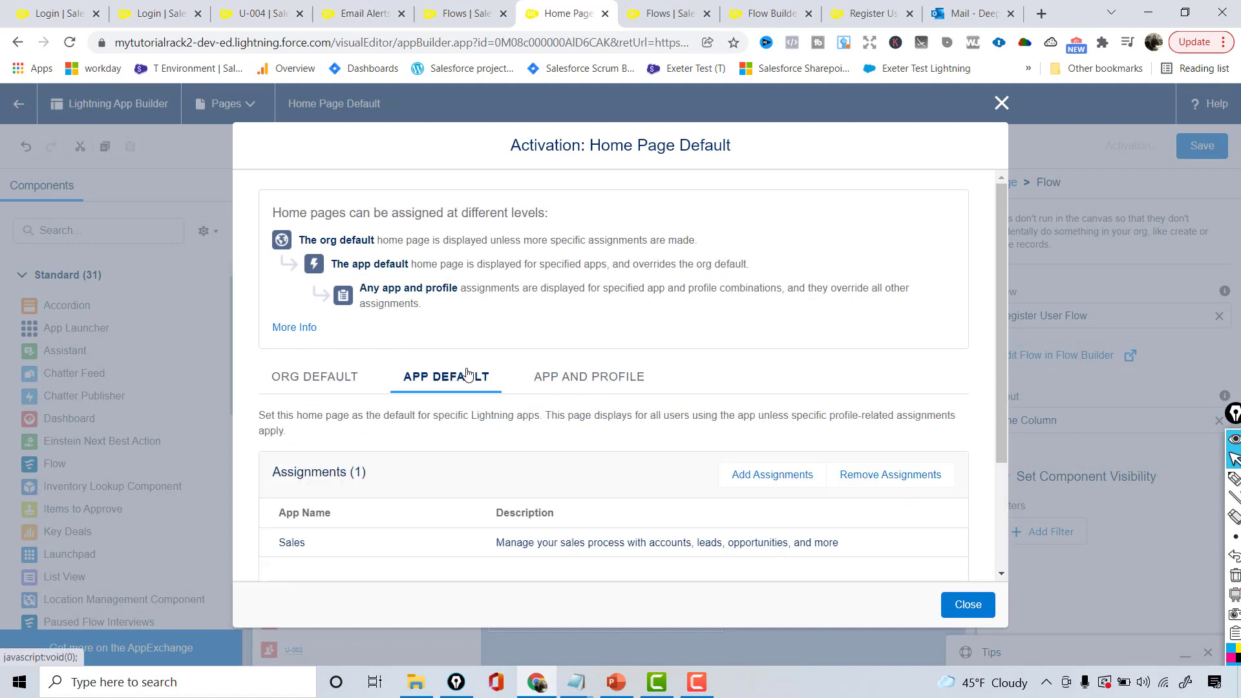
{"action": "left_click", "coordinate": [969, 604]}
{"action": "left_click", "coordinate": [1212, 147]}
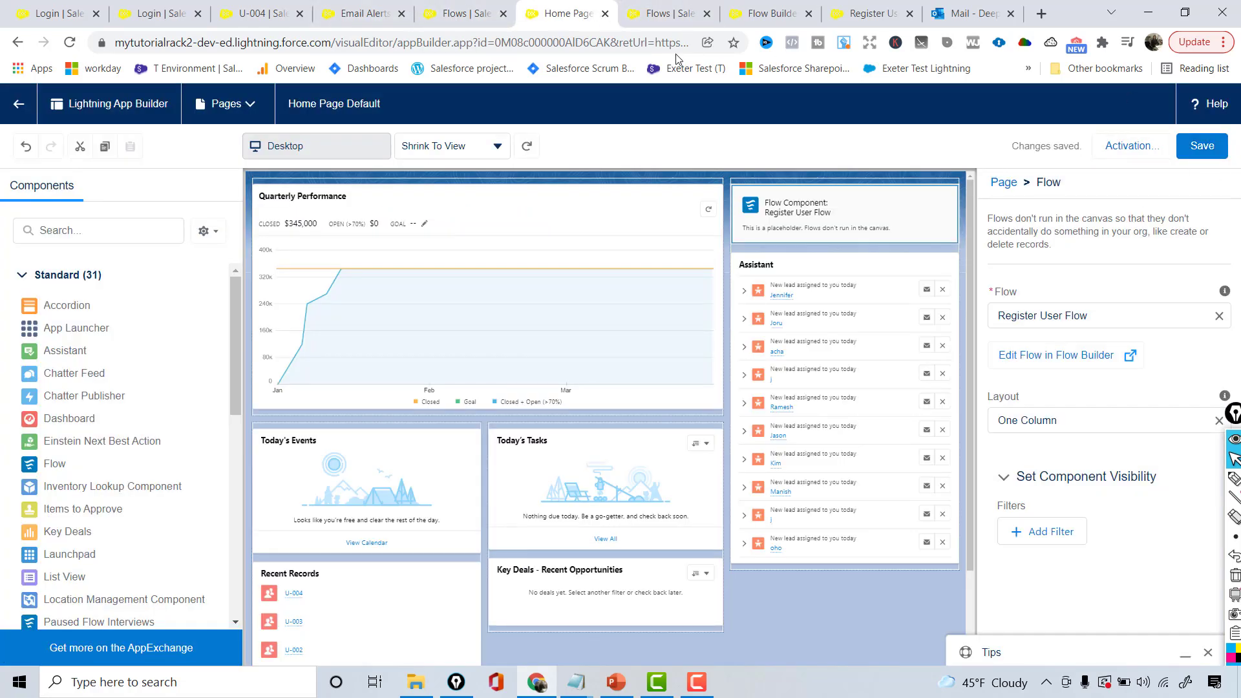
{"action": "left_click", "coordinate": [15, 104]}
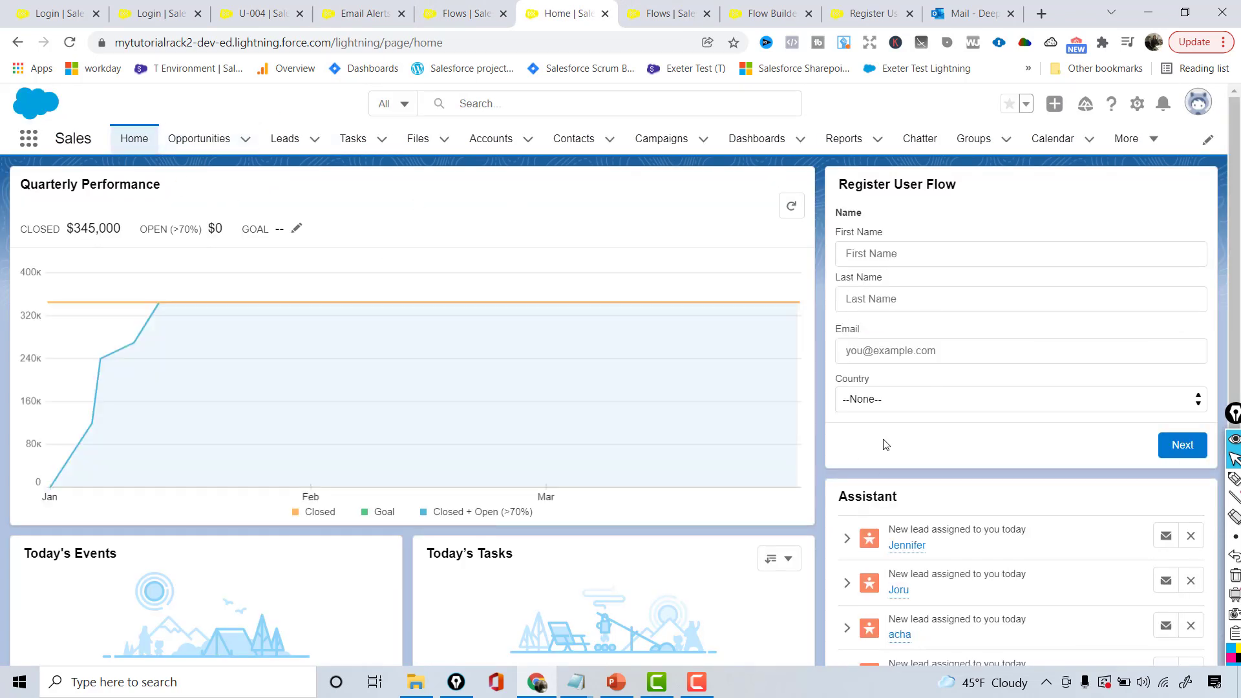
Choose United States of America as the country in the Home-page registration form
{"action": "left_click", "coordinate": [877, 400]}
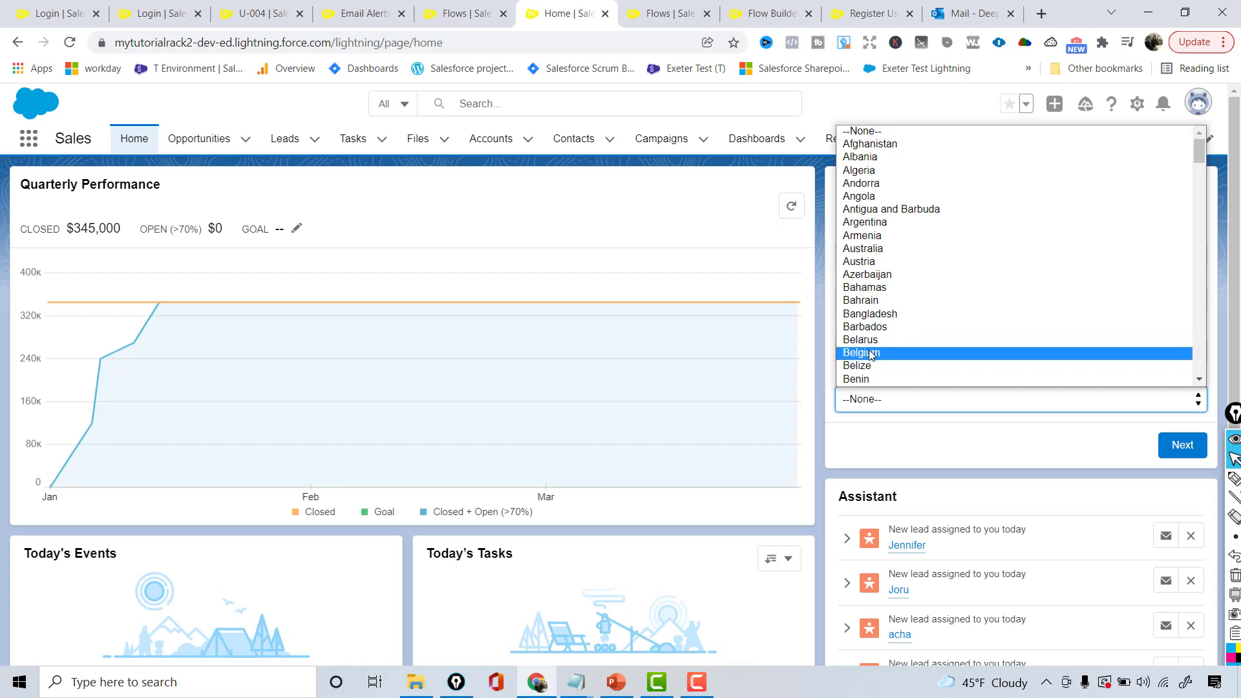
{"action": "key", "text": "u"}
{"action": "key", "text": "u"}
{"action": "key", "text": "u"}
{"action": "key", "text": "u"}
{"action": "key", "text": "u"}
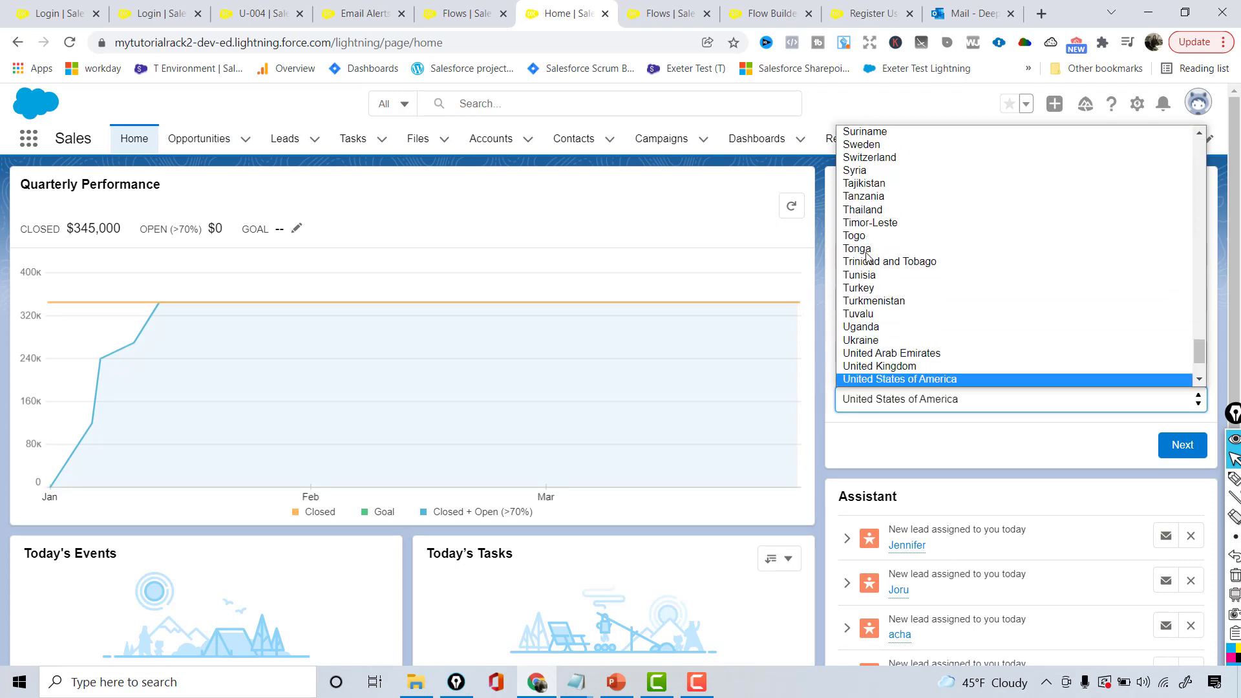
{"action": "key", "text": "u"}
{"action": "key", "text": "u"}
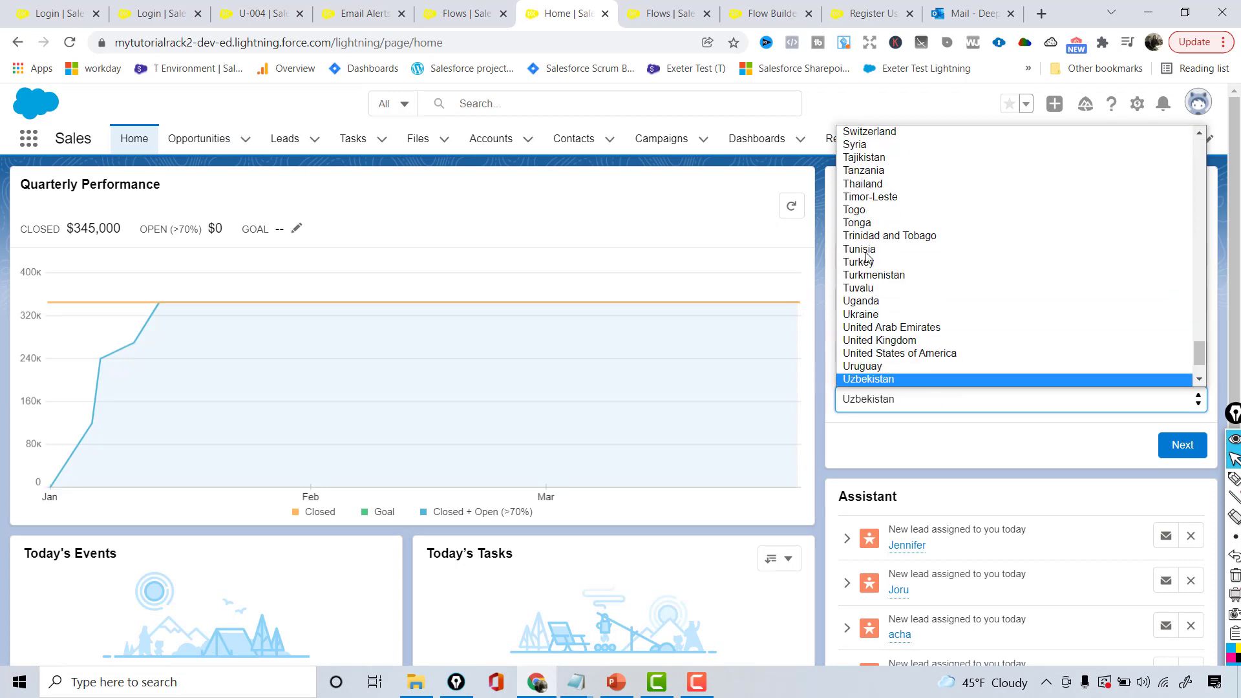
{"action": "left_click", "coordinate": [980, 352]}
Enter the registrant's first name, last name and email address
{"action": "left_click", "coordinate": [891, 252]}
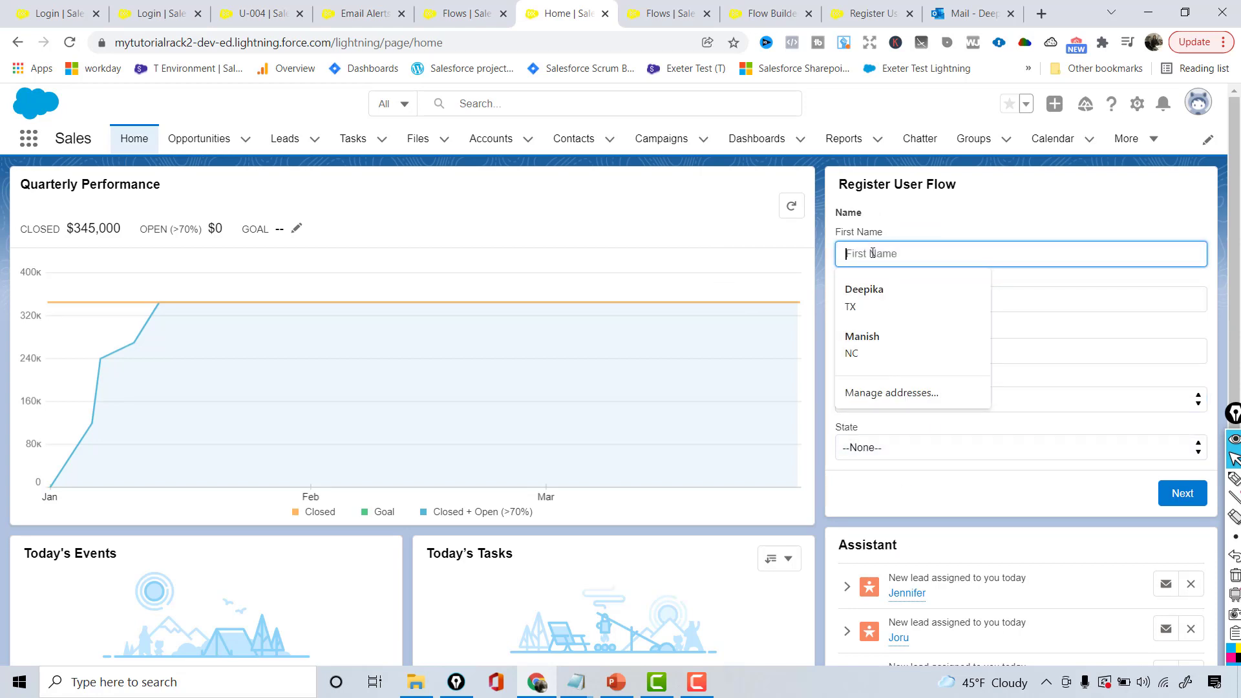
{"action": "key", "text": "Tab"}
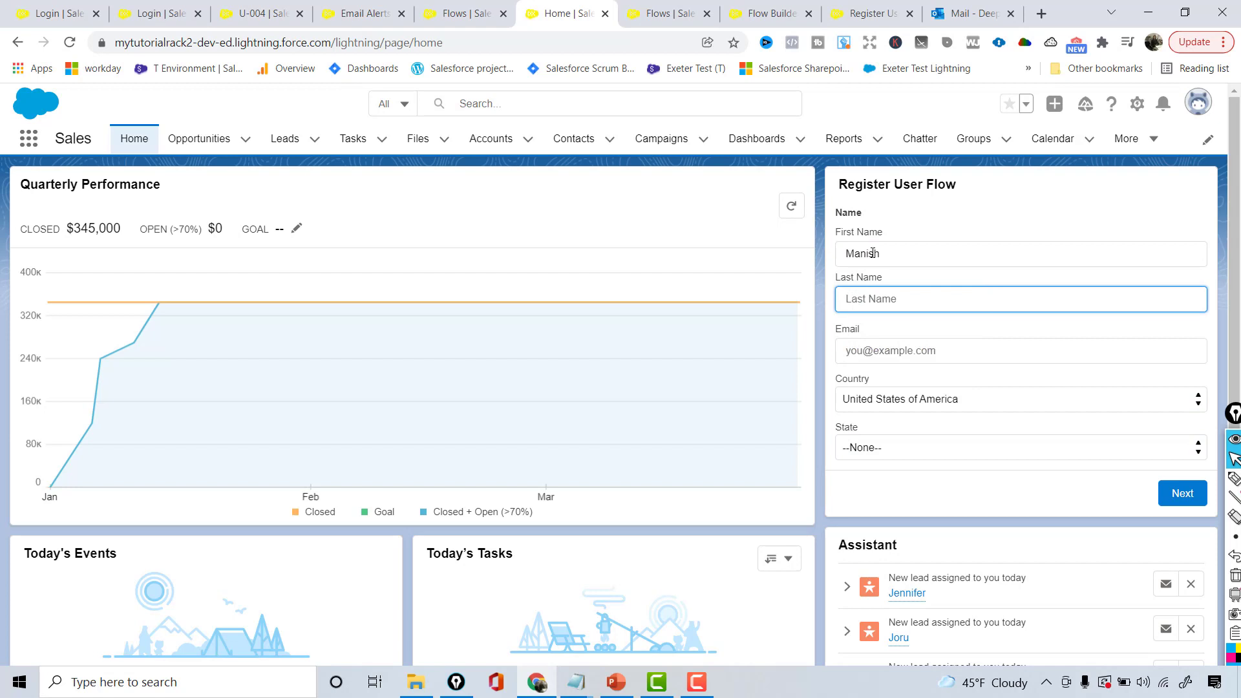
{"action": "key", "text": "Tab"}
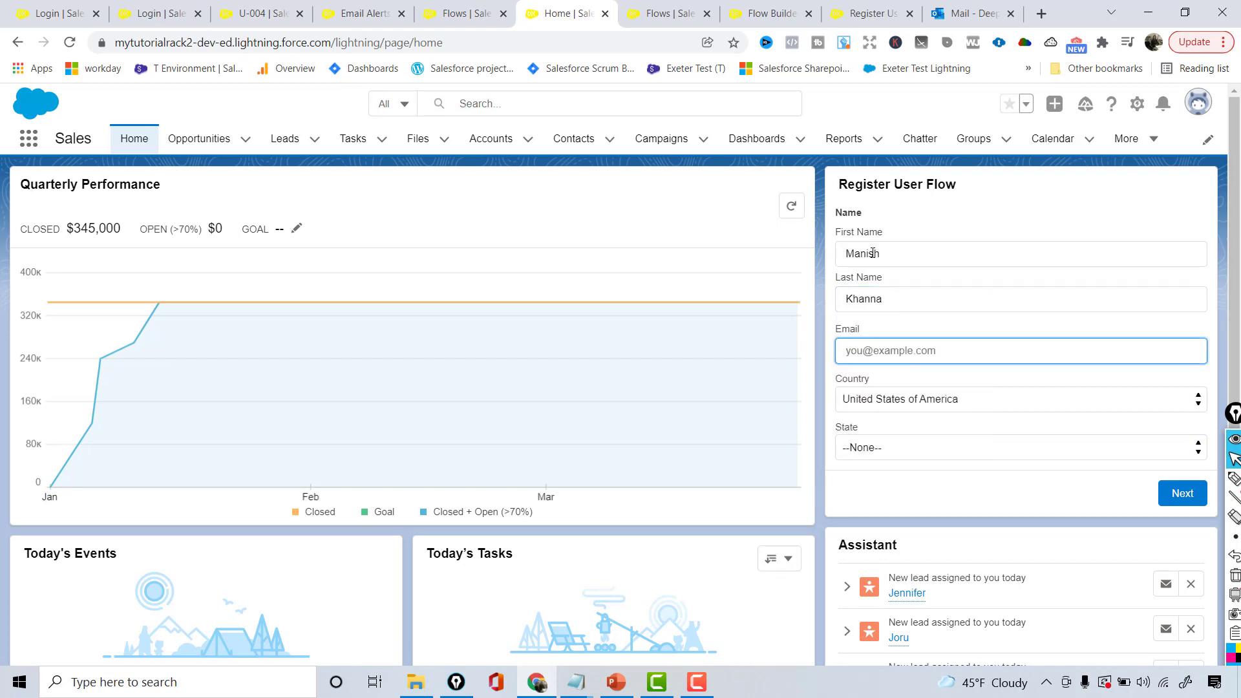
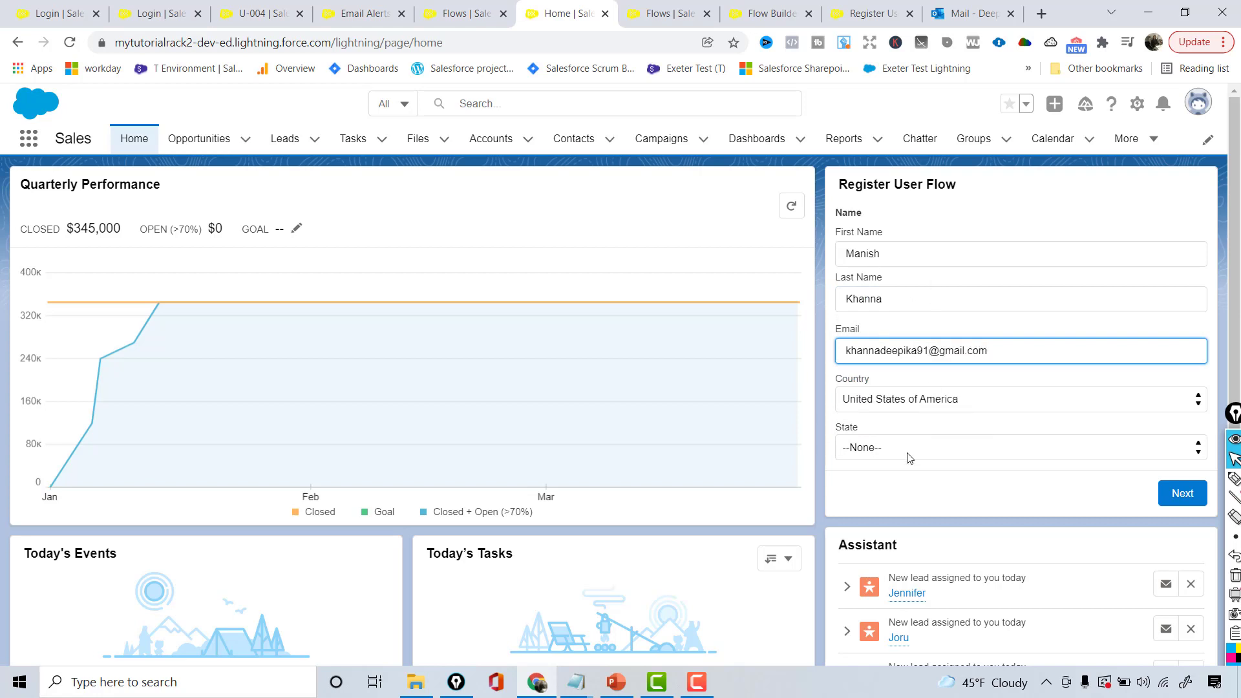
Select North Carolina as the state and submit the registration
{"action": "left_click", "coordinate": [881, 442]}
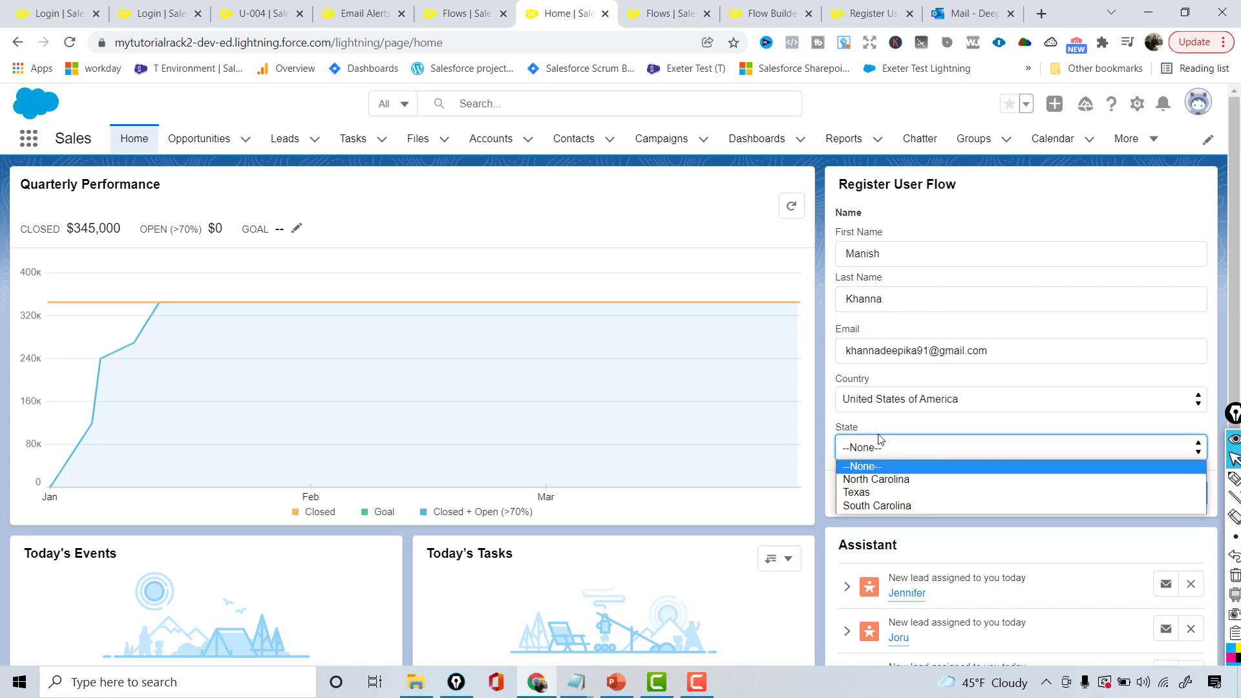
{"action": "left_click", "coordinate": [866, 480]}
{"action": "left_click", "coordinate": [1193, 502]}
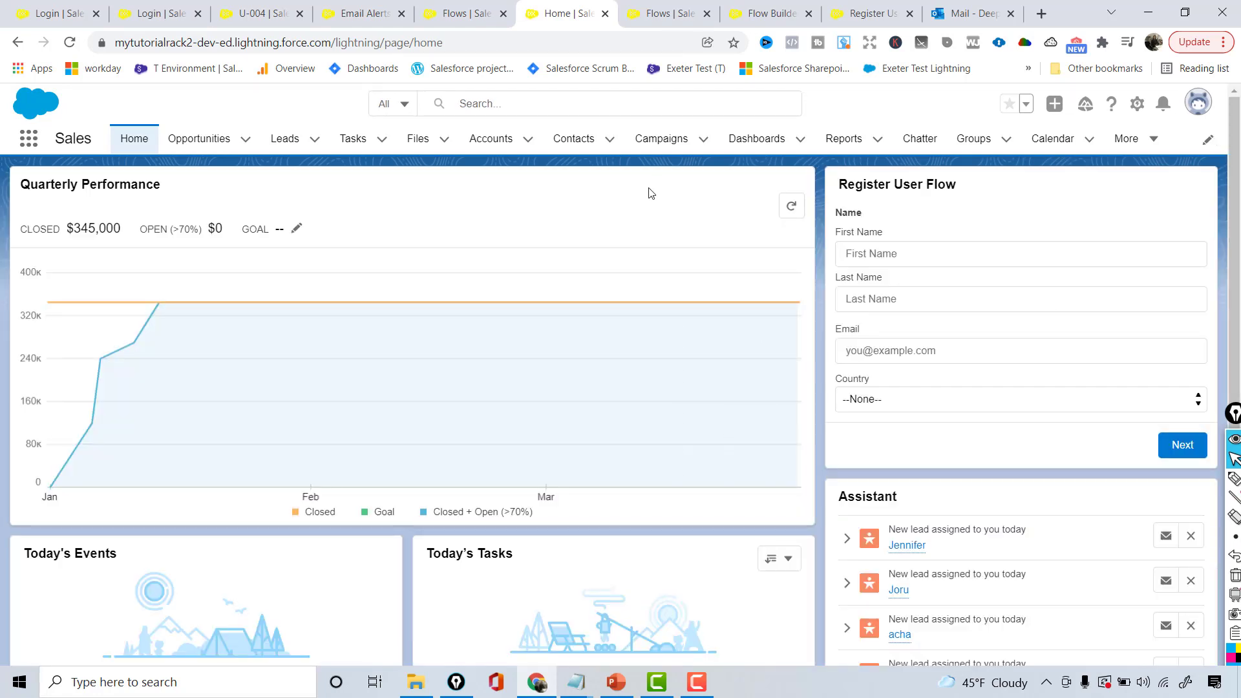
Open the new registered user record U-005 from the Registered Users list
{"action": "left_click", "coordinate": [1130, 146]}
{"action": "left_click", "coordinate": [1119, 258]}
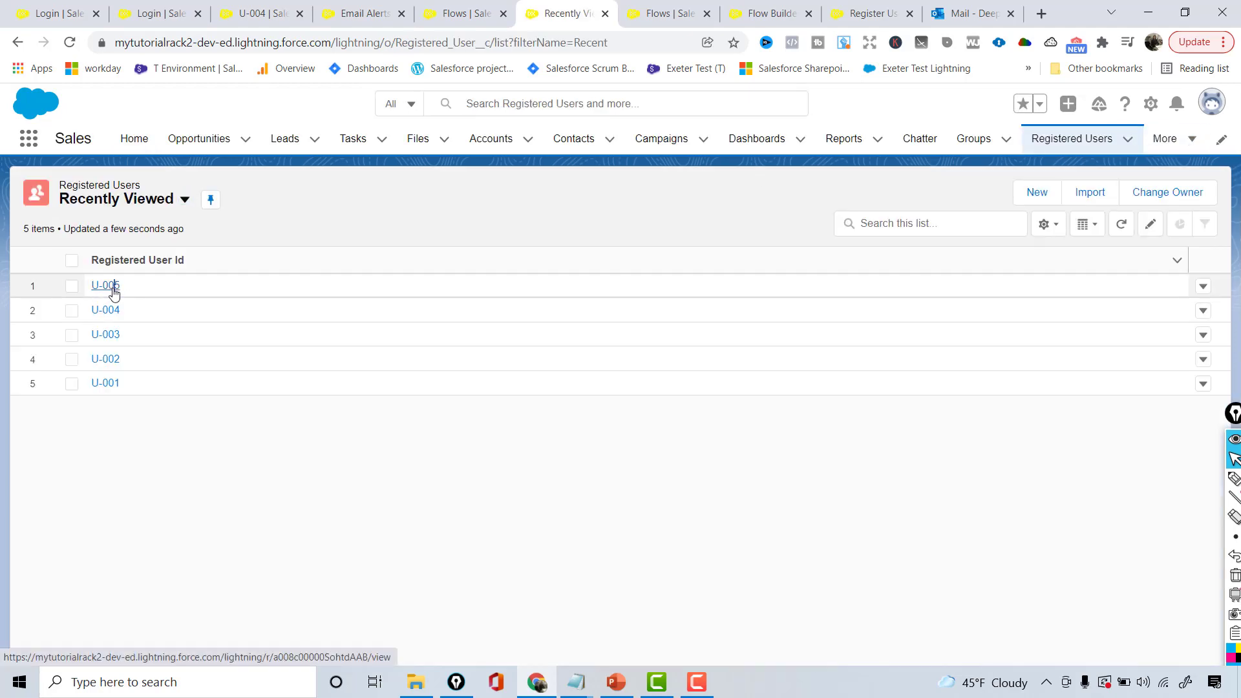
{"action": "left_click", "coordinate": [109, 287]}
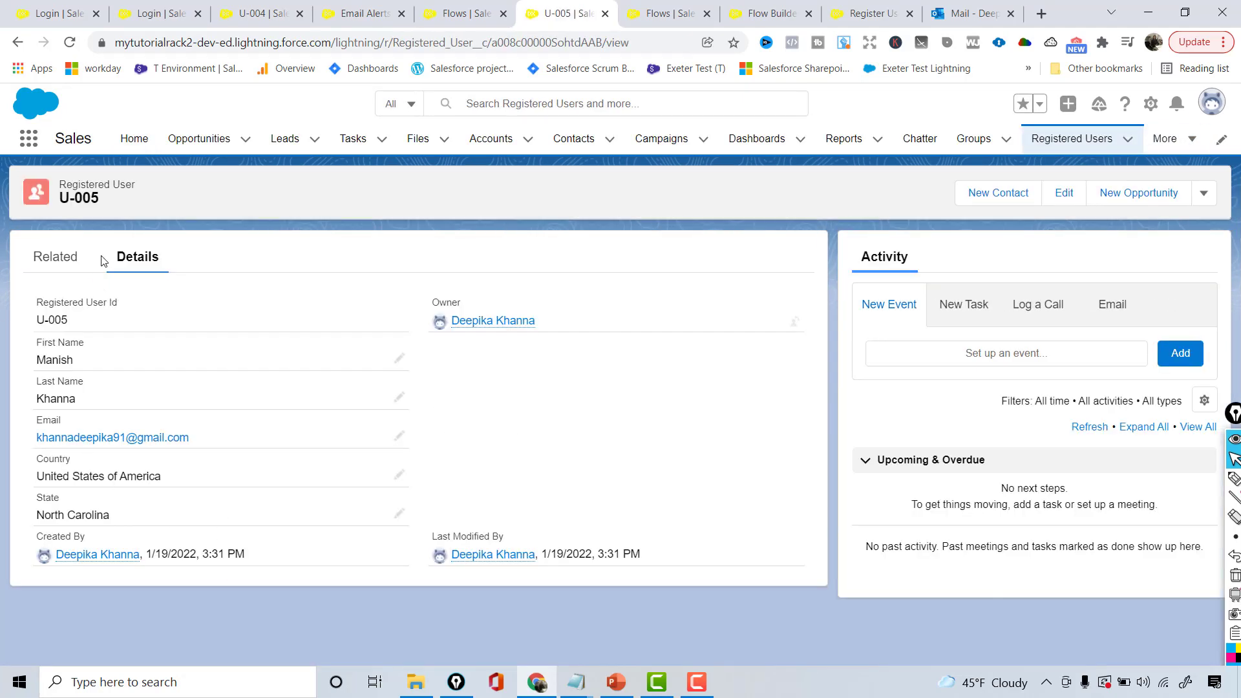
{"action": "left_click", "coordinate": [1040, 14]}
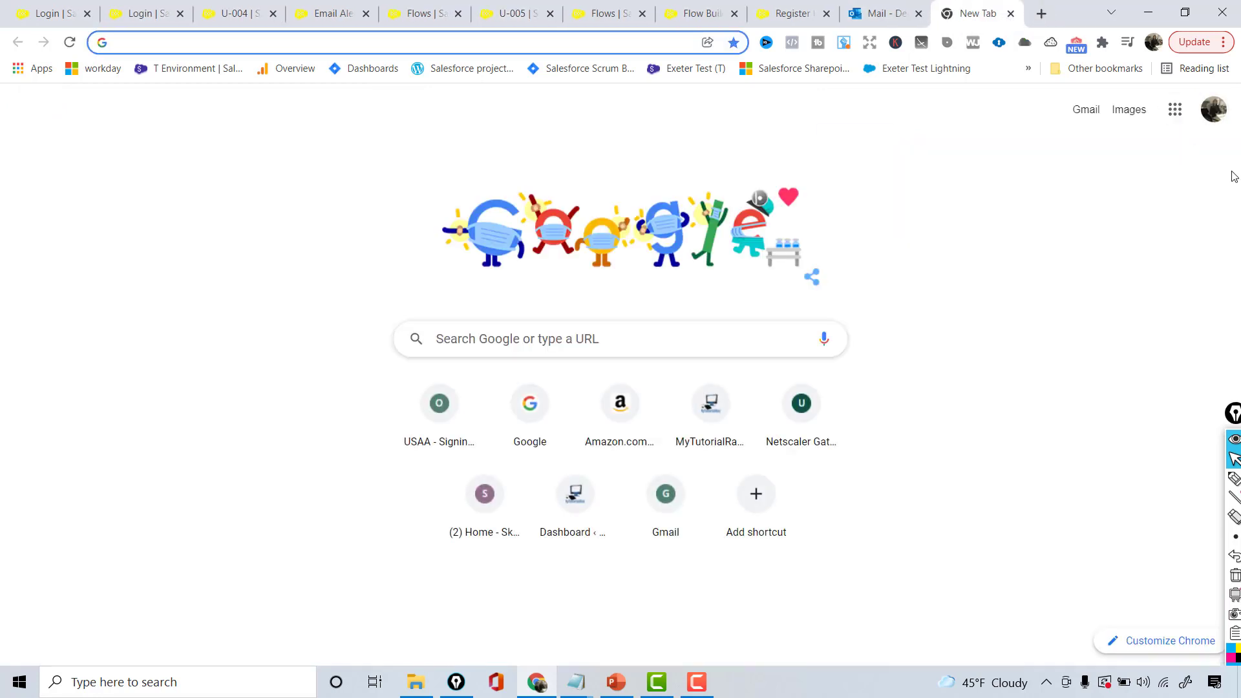
Open the Thank you for Registration email in Gmail's Trash folder
{"action": "left_click", "coordinate": [1080, 111]}
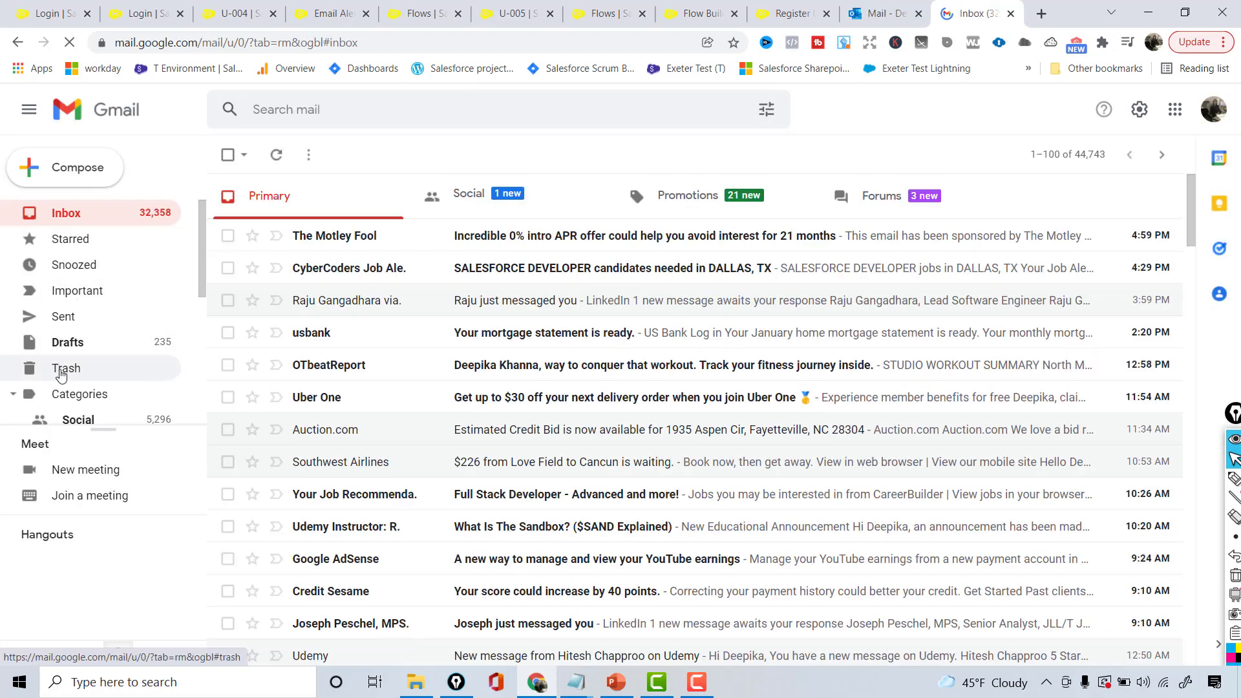
{"action": "left_click", "coordinate": [61, 374]}
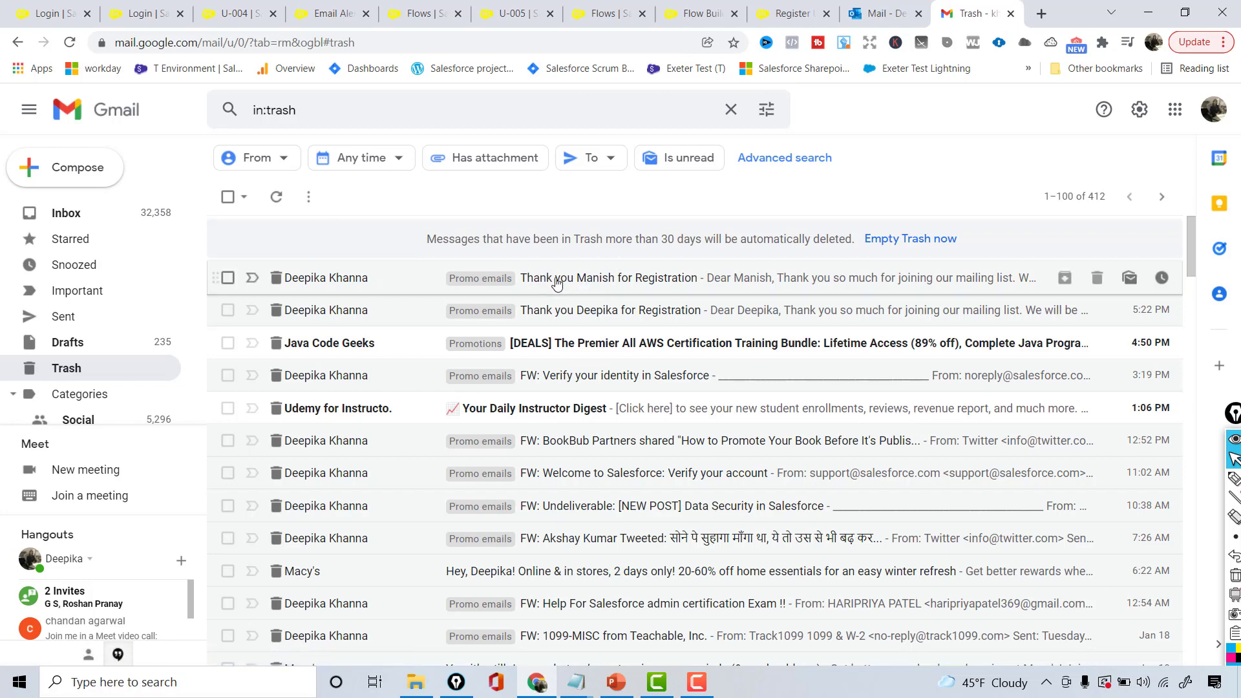
{"action": "left_click", "coordinate": [624, 288]}
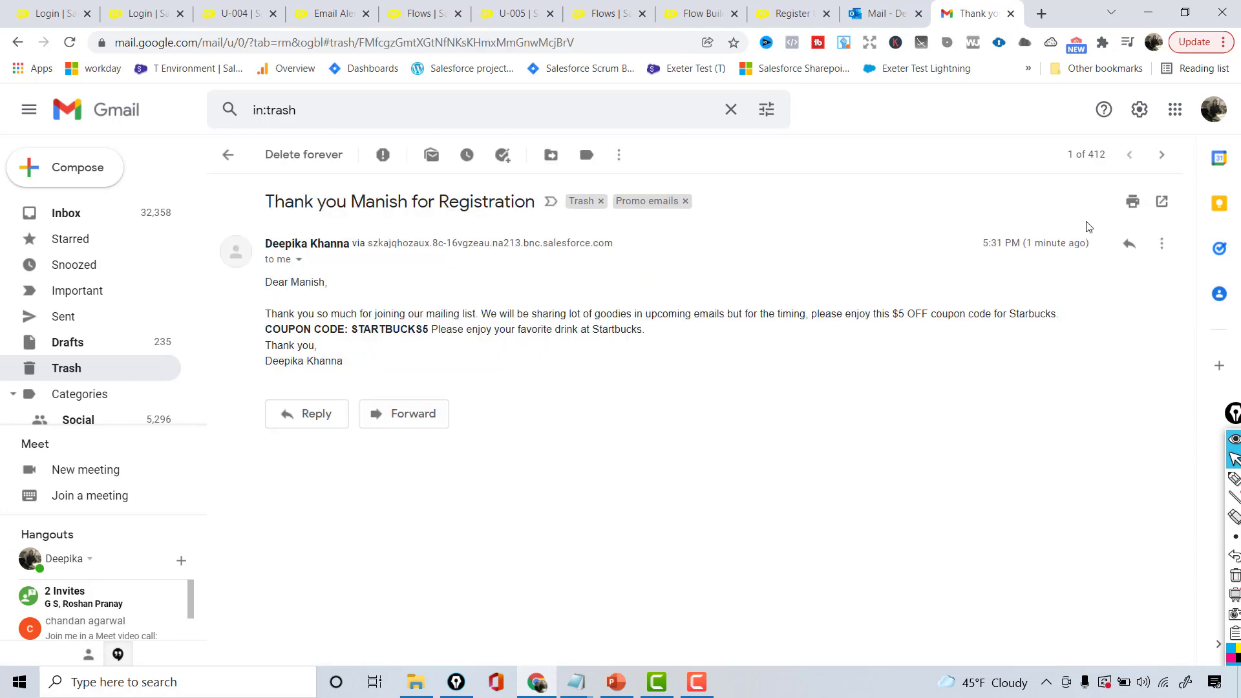
Highlight the email's received time, STARTBUCKS5 coupon body and registrant name, then return to PowerPoint
{"action": "left_click_drag", "start_coordinate": [1032, 243], "coordinate": [1079, 257]}
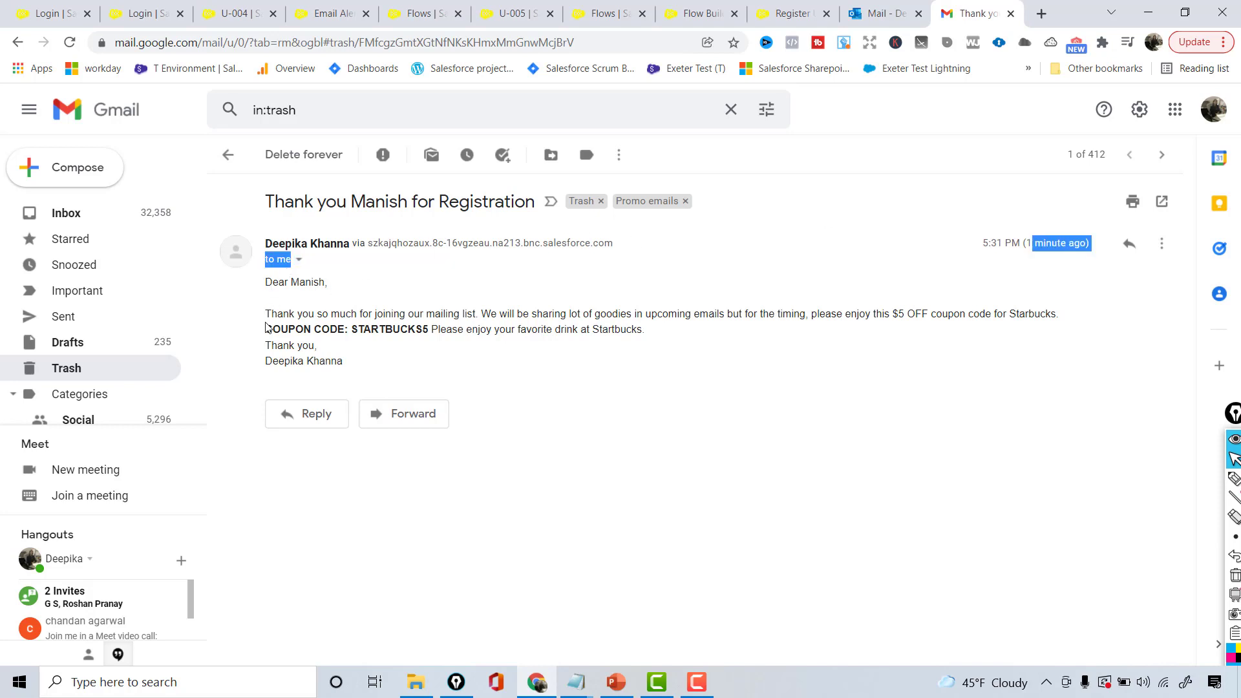
{"action": "left_click_drag", "start_coordinate": [265, 315], "coordinate": [379, 360]}
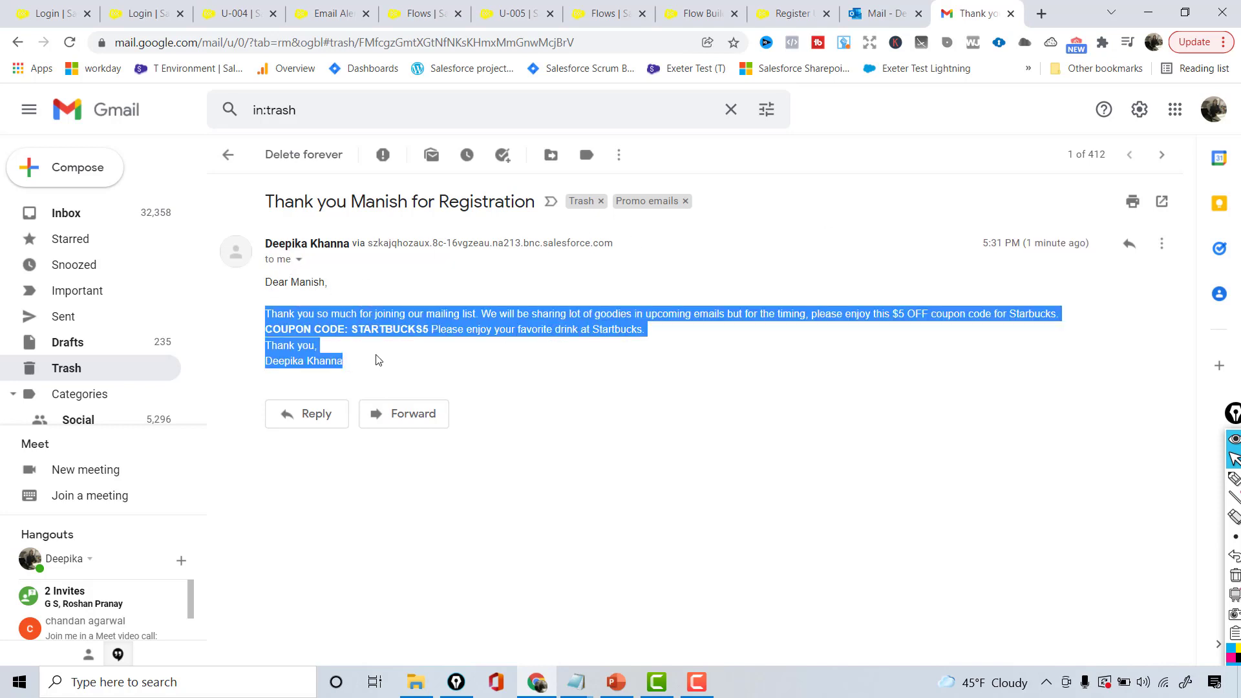
{"action": "left_click", "coordinate": [354, 330]}
{"action": "double_click", "coordinate": [375, 210]}
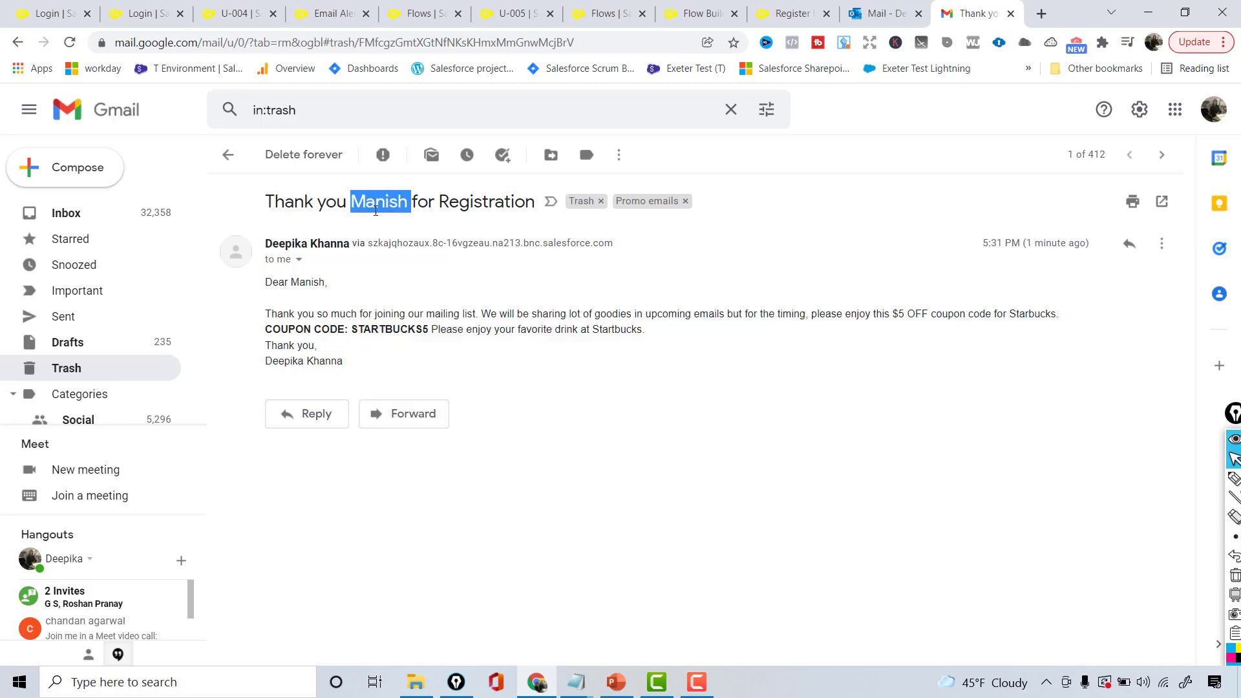
{"action": "left_click", "coordinate": [616, 682]}
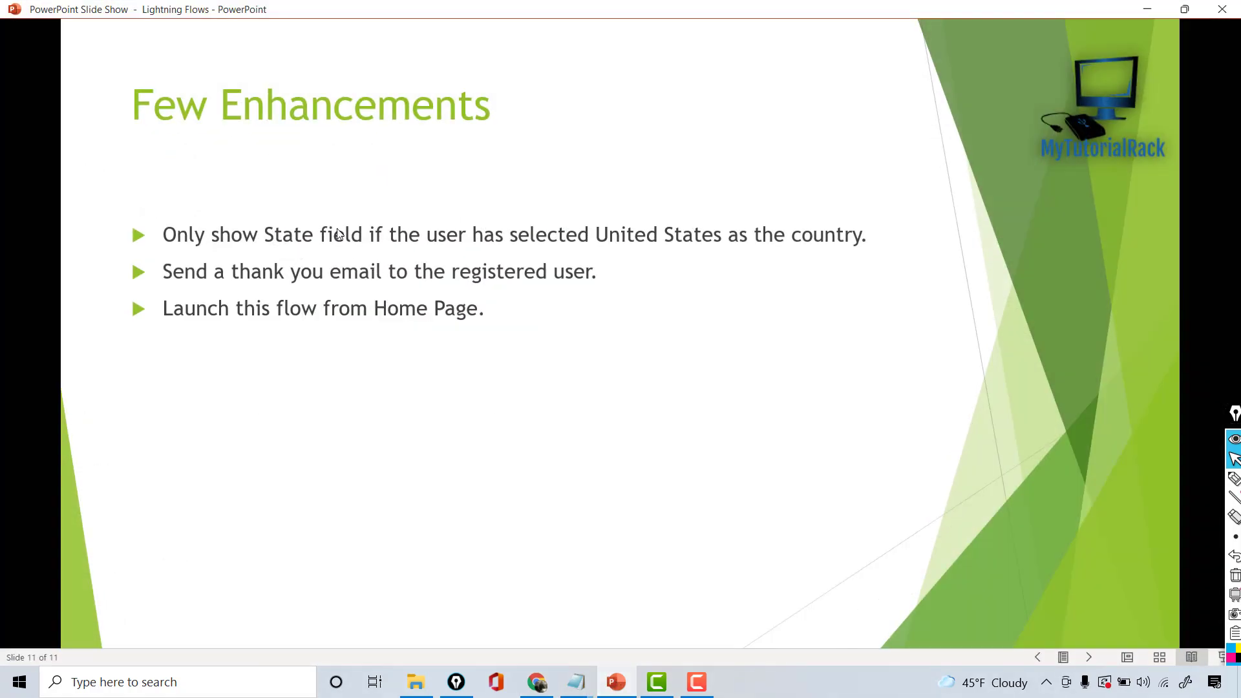